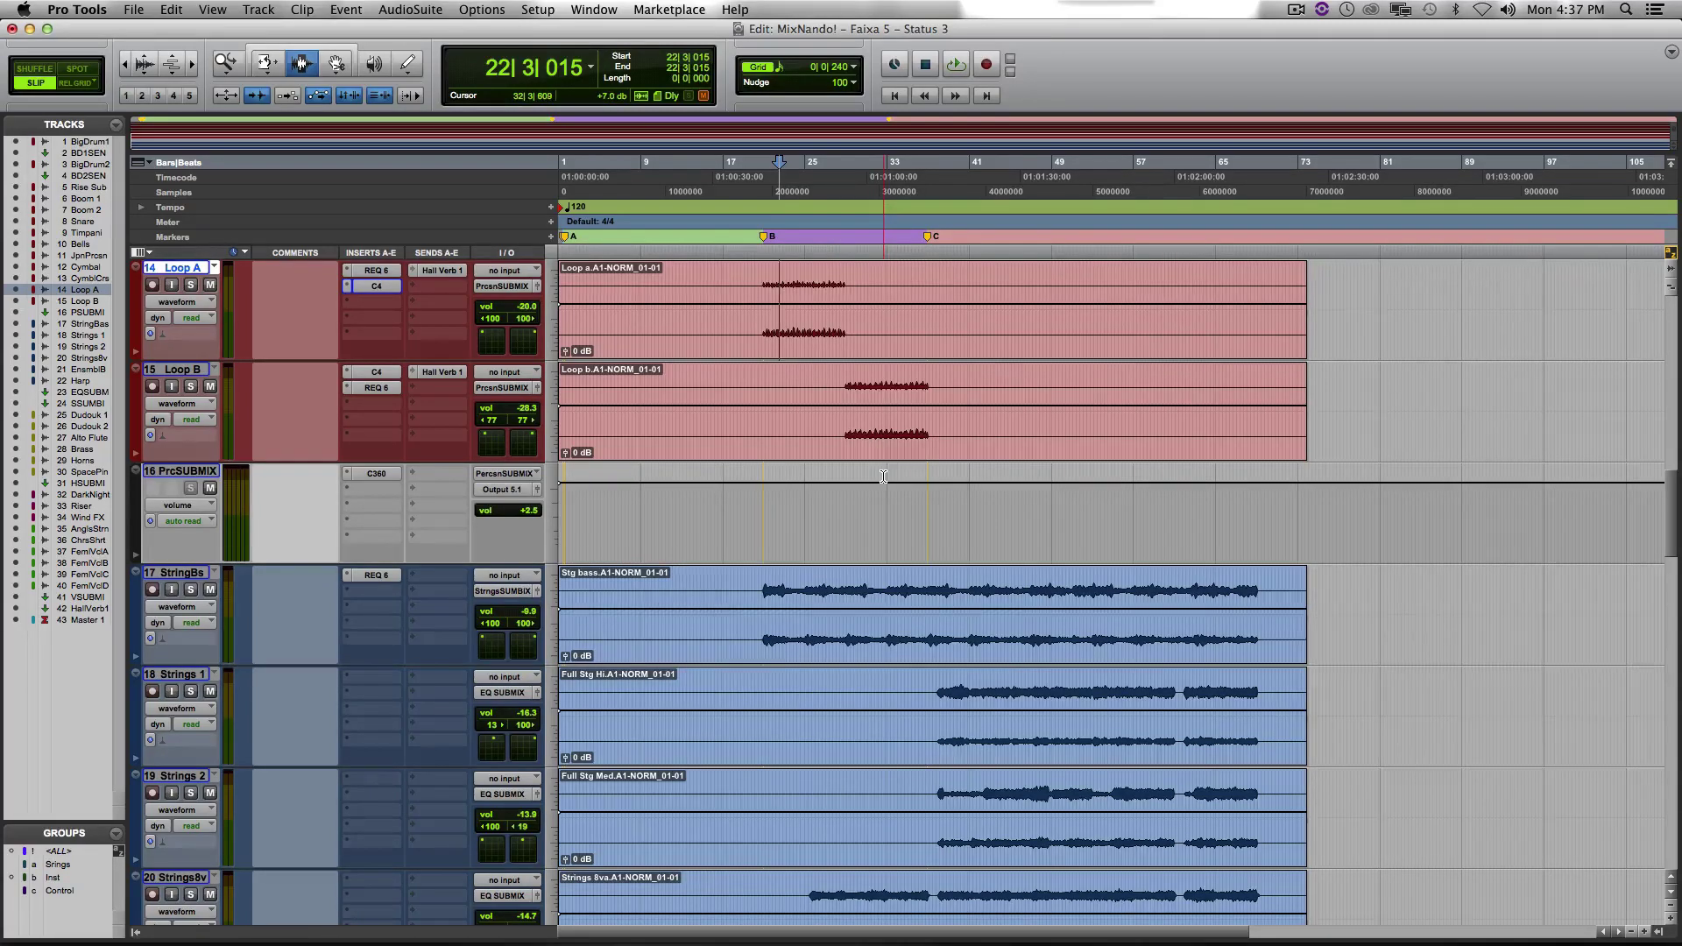
Solo Loop A, bypass its REQ 6 and C4 inserts, and play the track from about bar 22.
scroll(883, 477, "up", 2)
left_click(813, 495)
left_click_drag(768, 512, 947, 600)
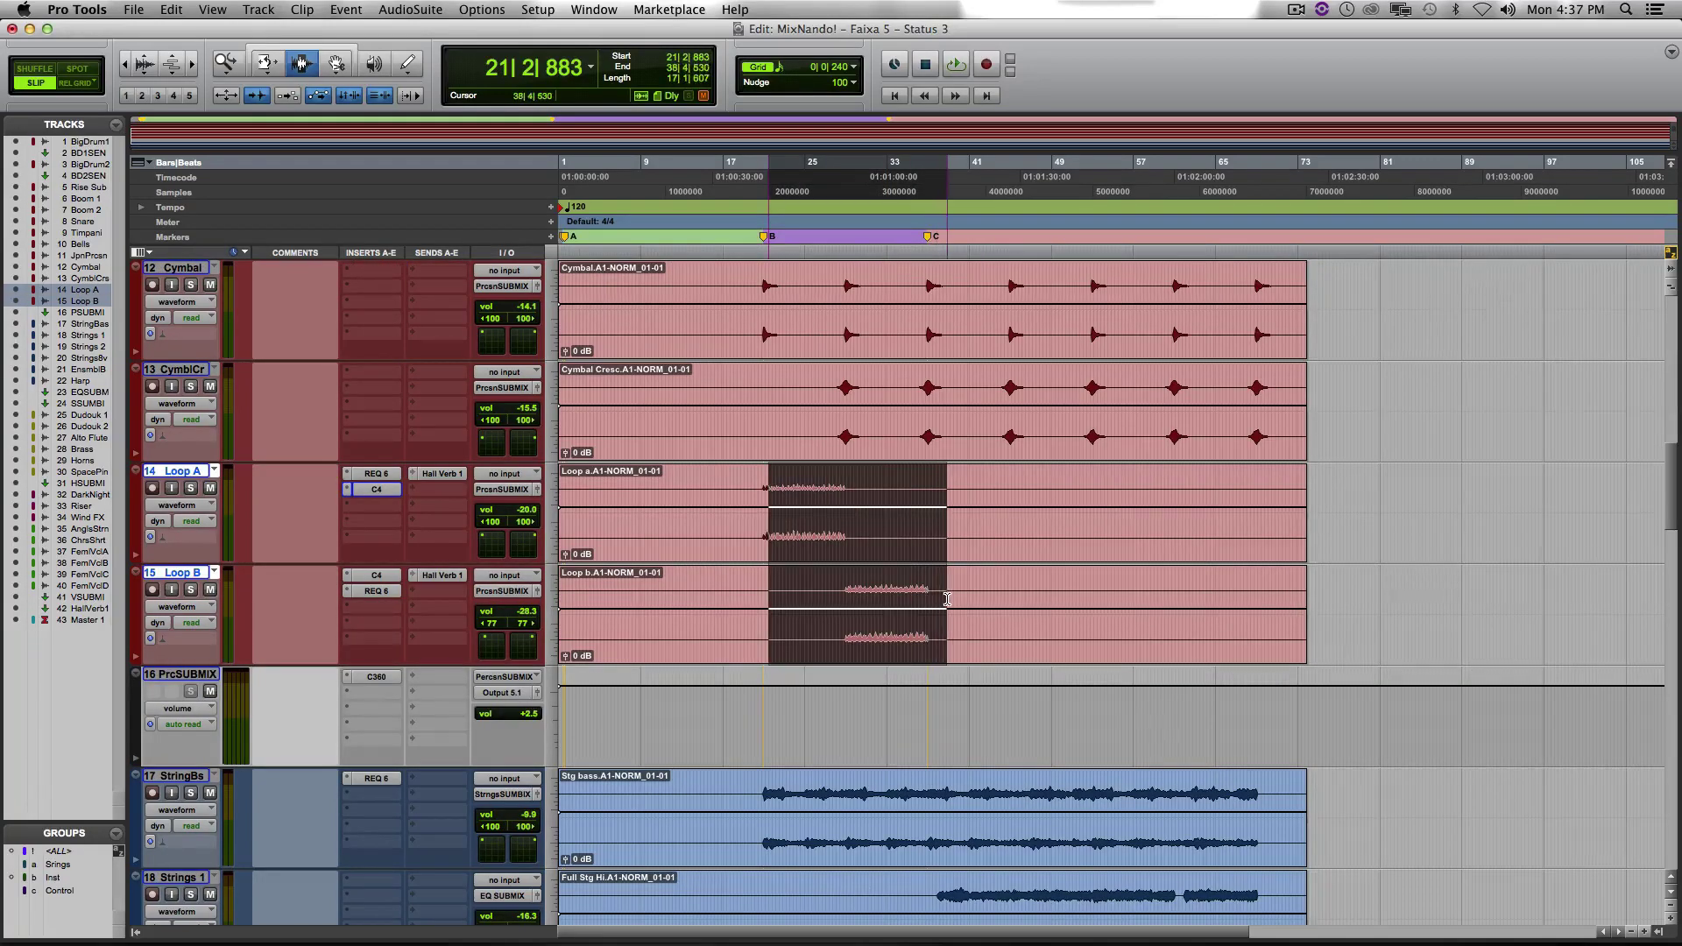
left_click(779, 522)
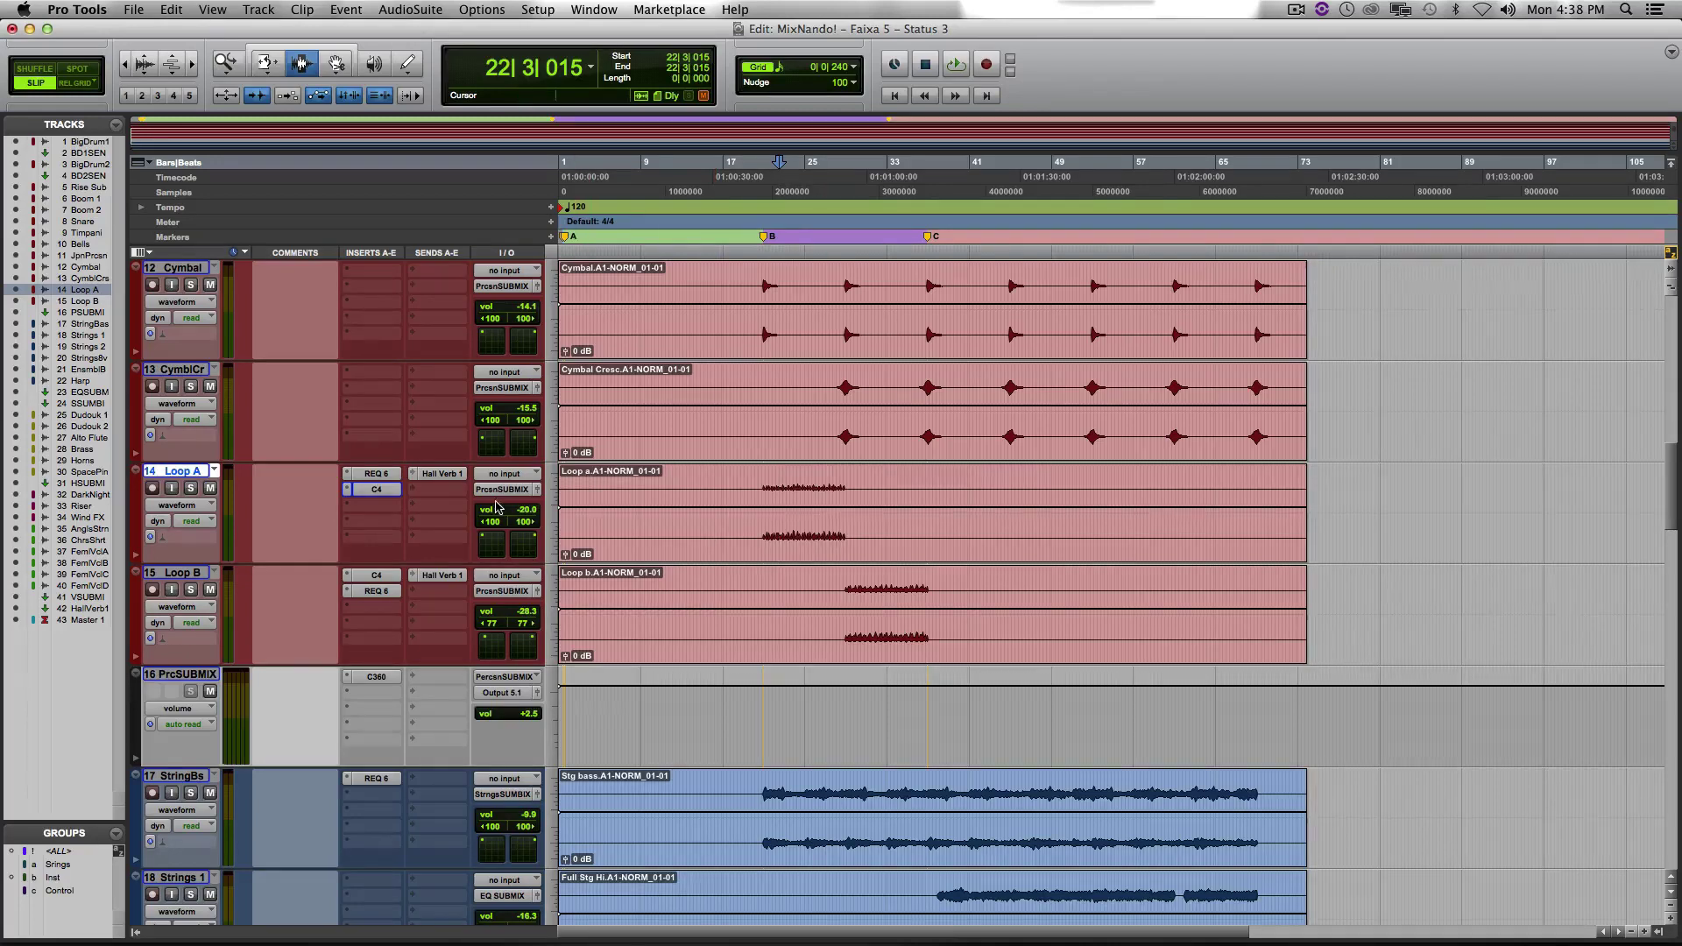
left_click_drag(390, 495, 388, 476)
key("shift+s")
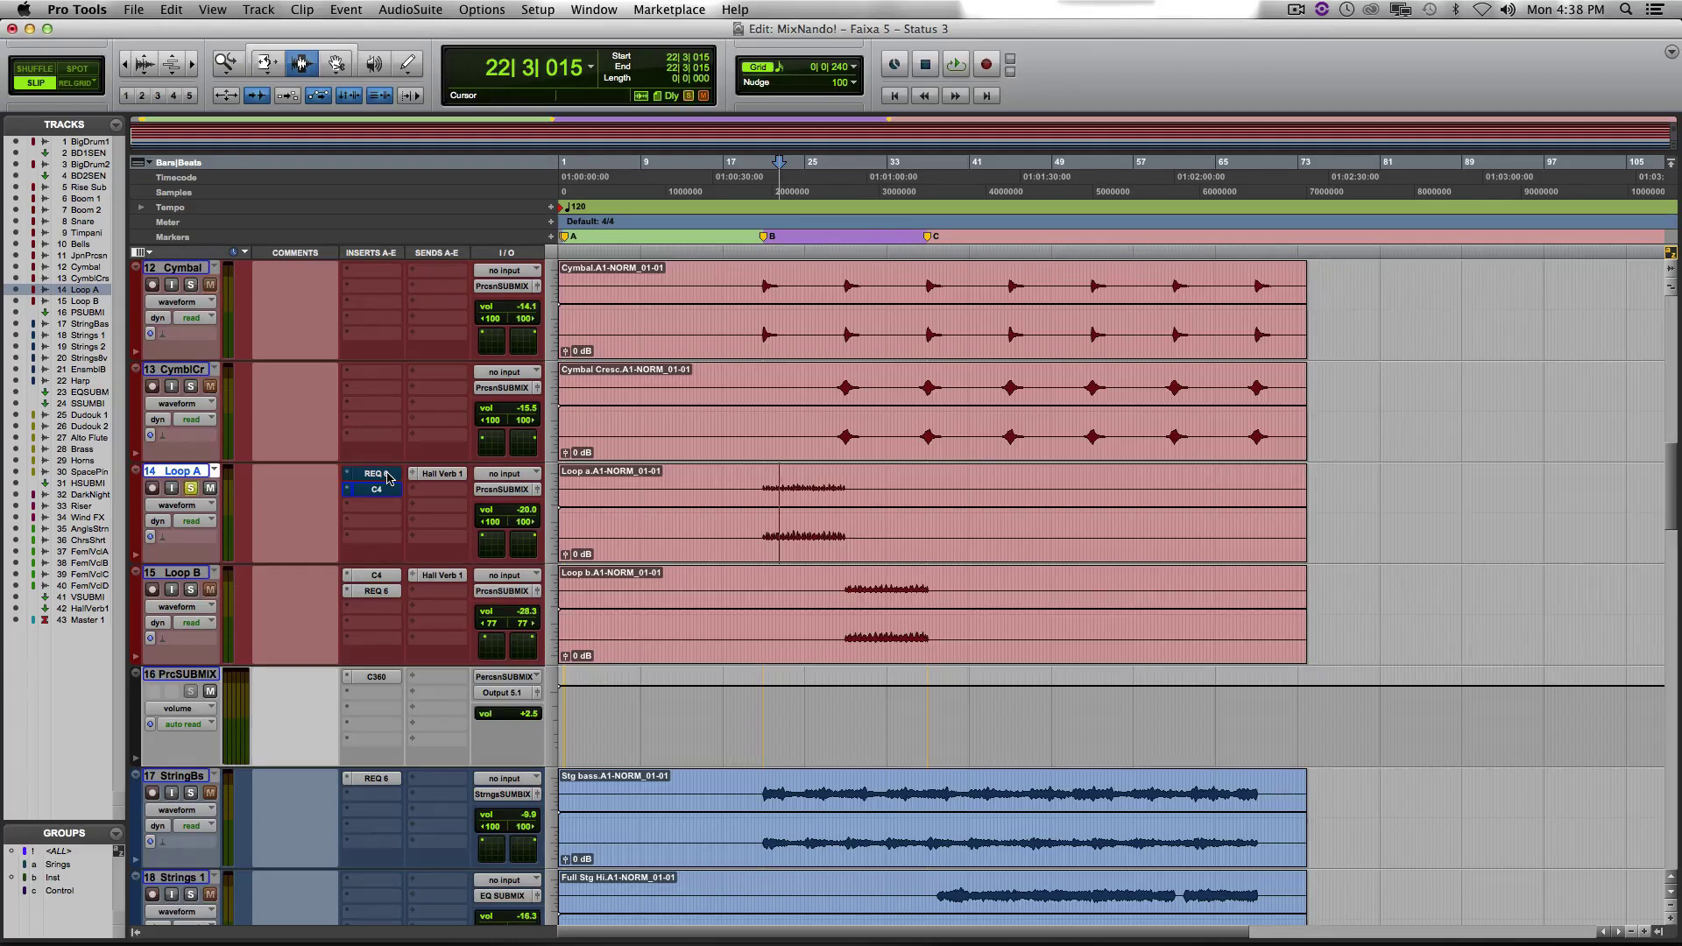
key("space")
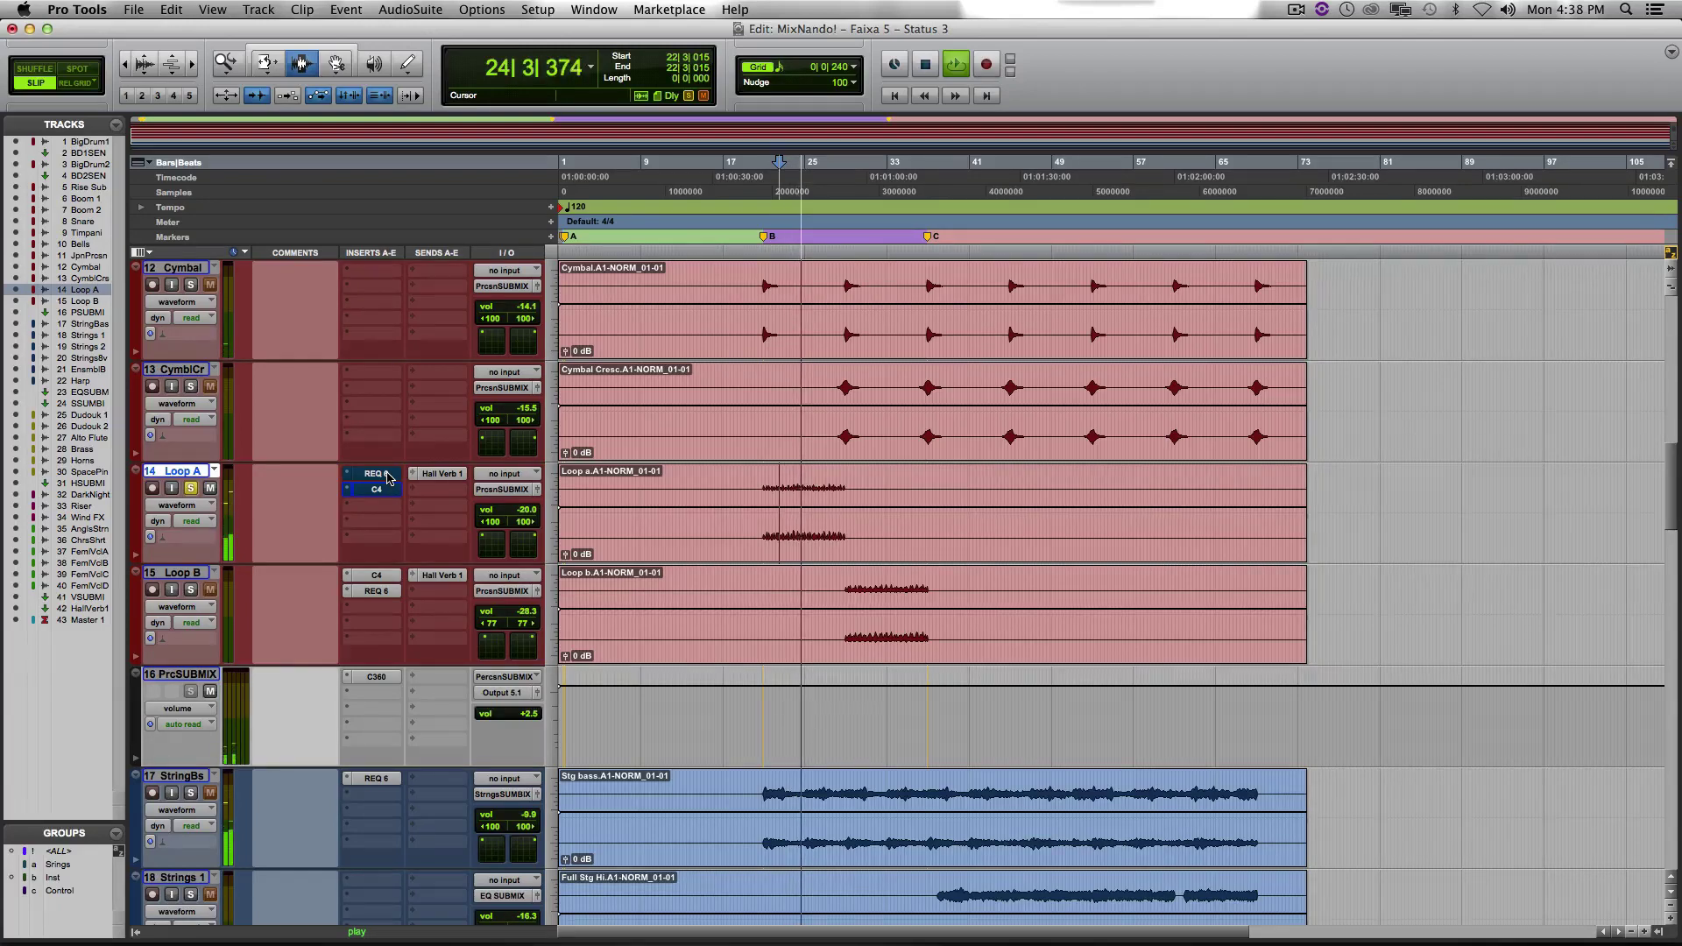
key("space")
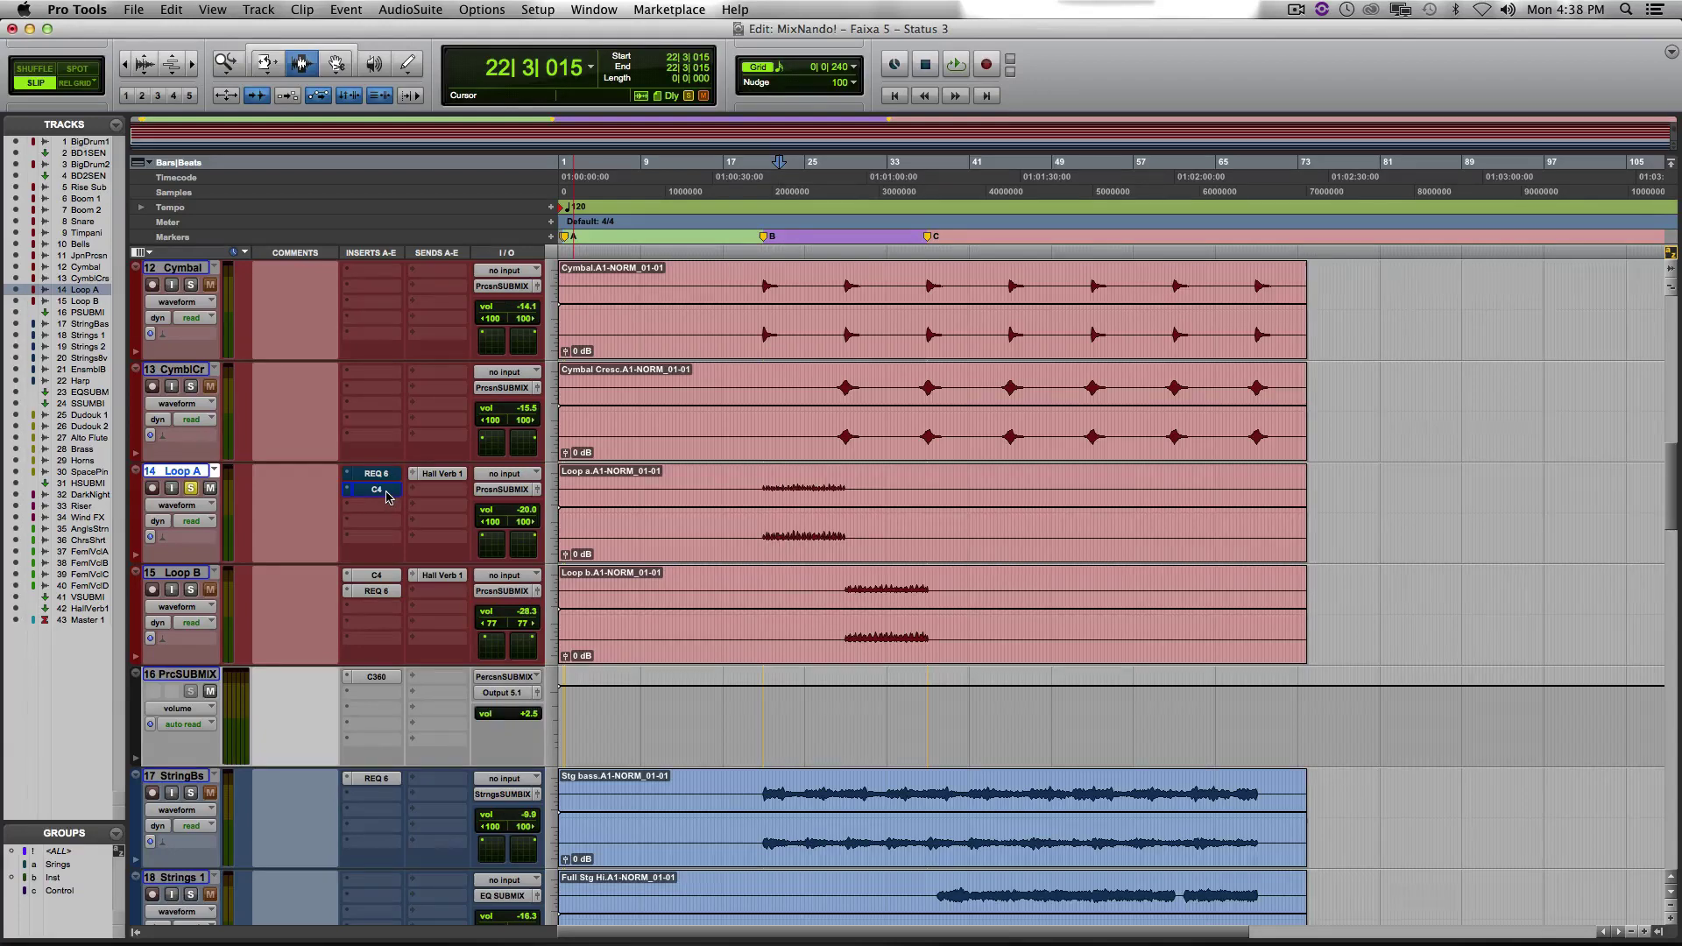
Re-enable Loop A's C4 and REQ 6 inserts, reviewing their settings, and unsolo the track.
left_click(377, 489)
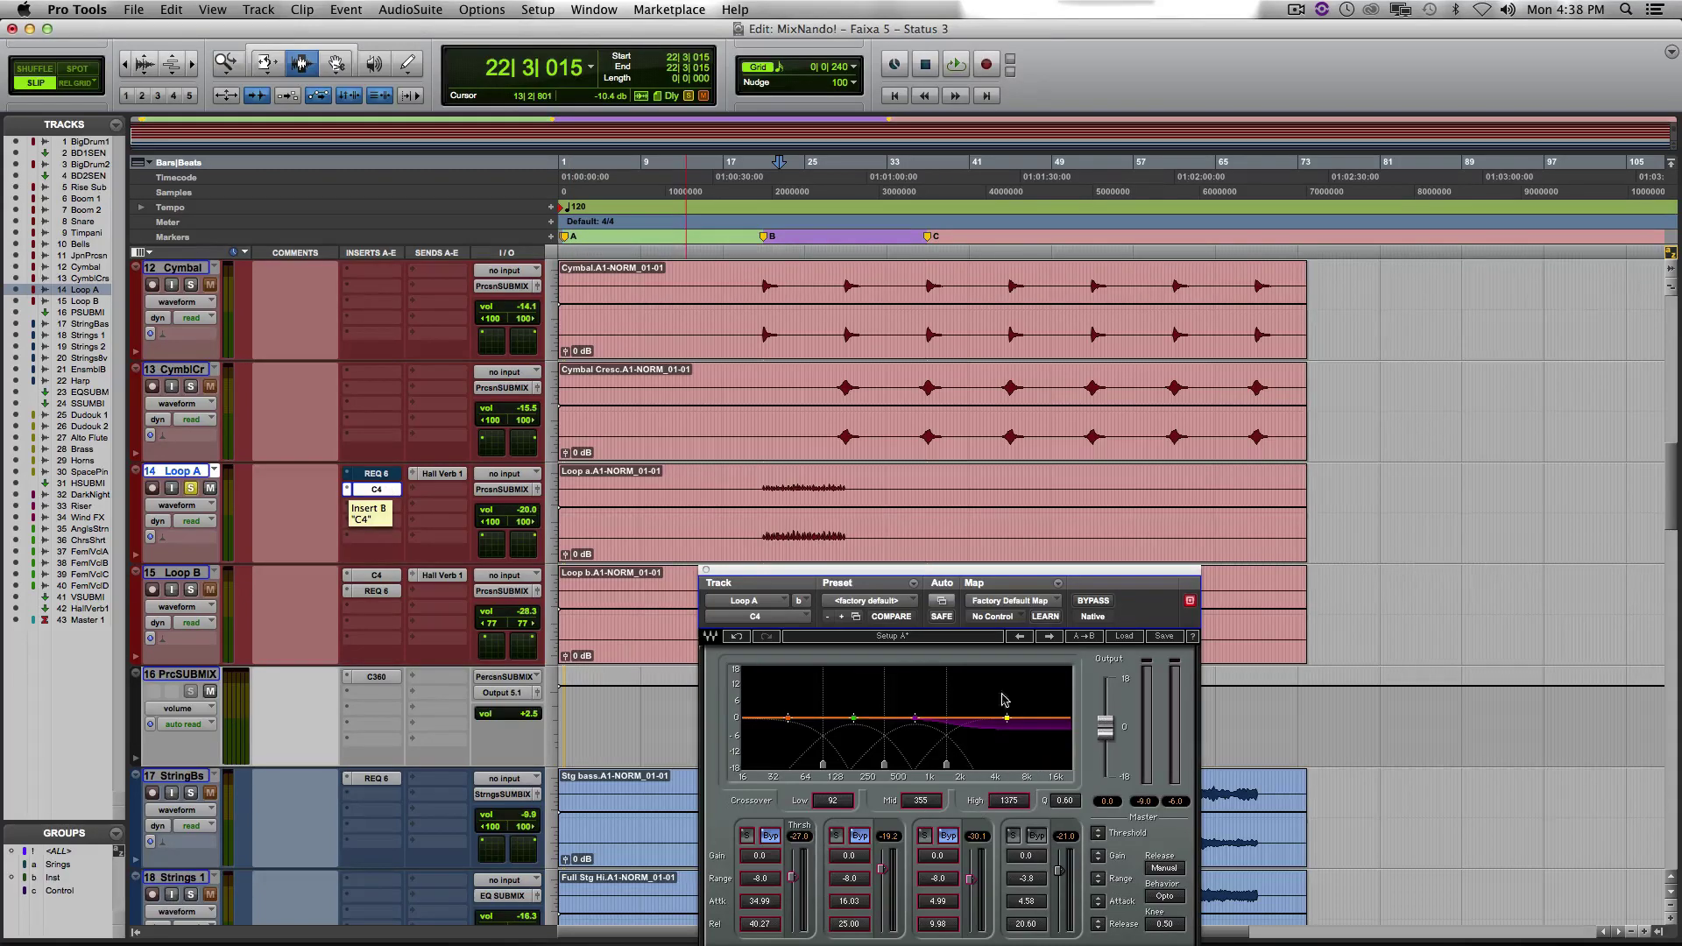
left_click(388, 476, "super")
left_click(388, 475)
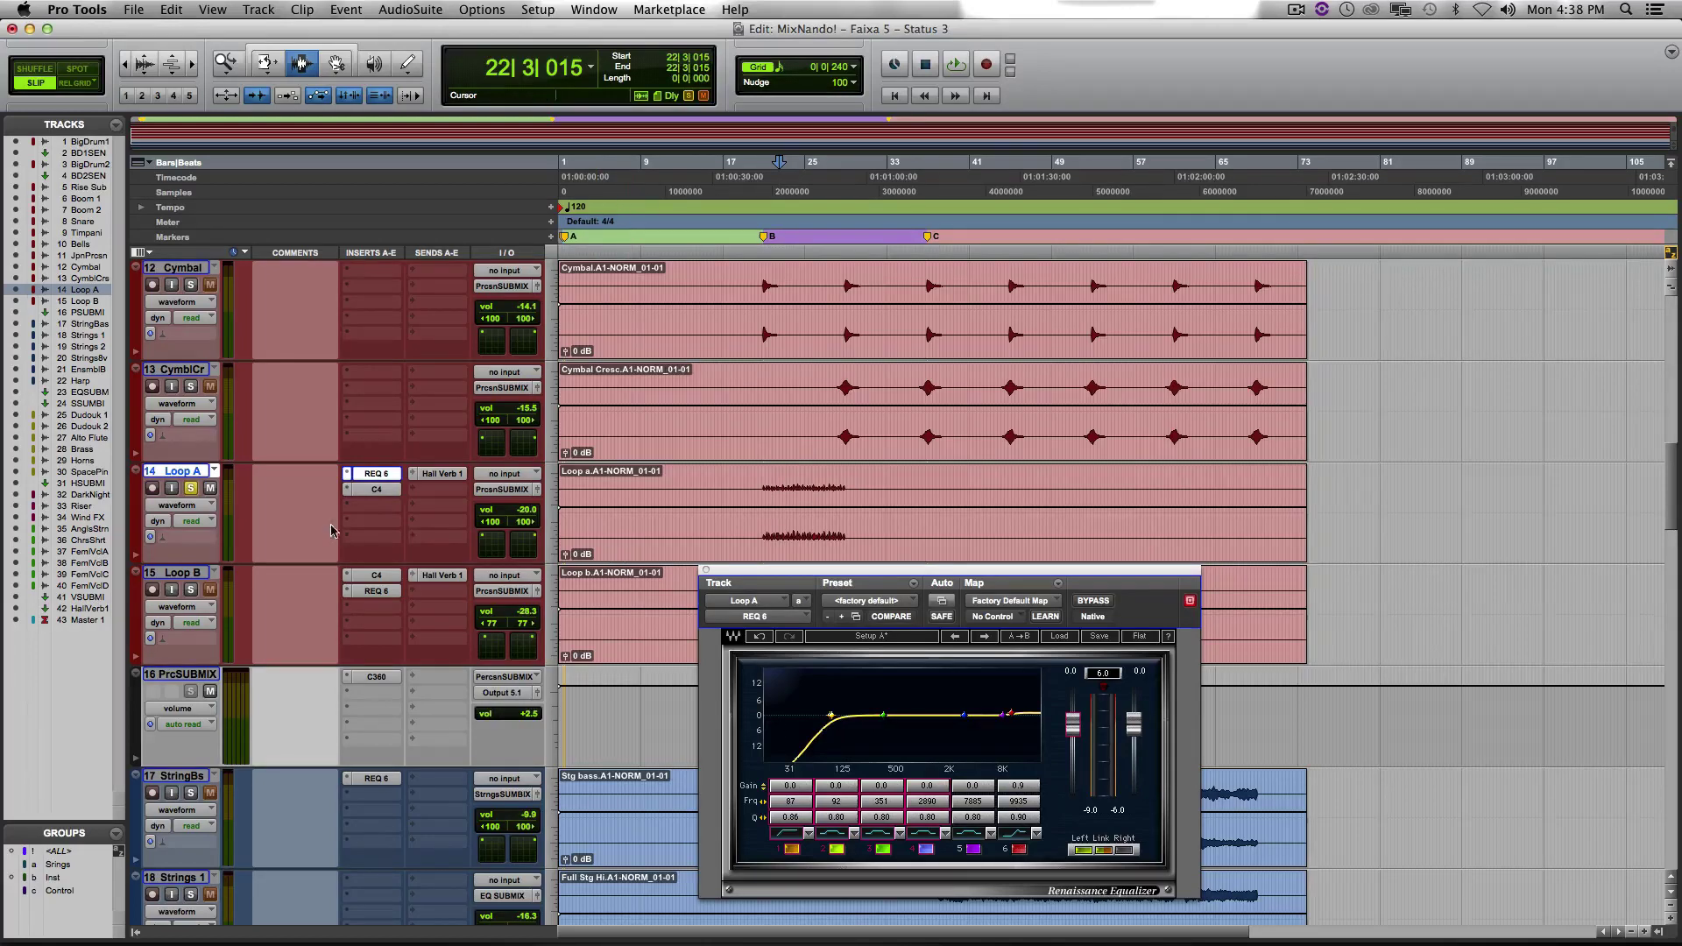
left_click(190, 488)
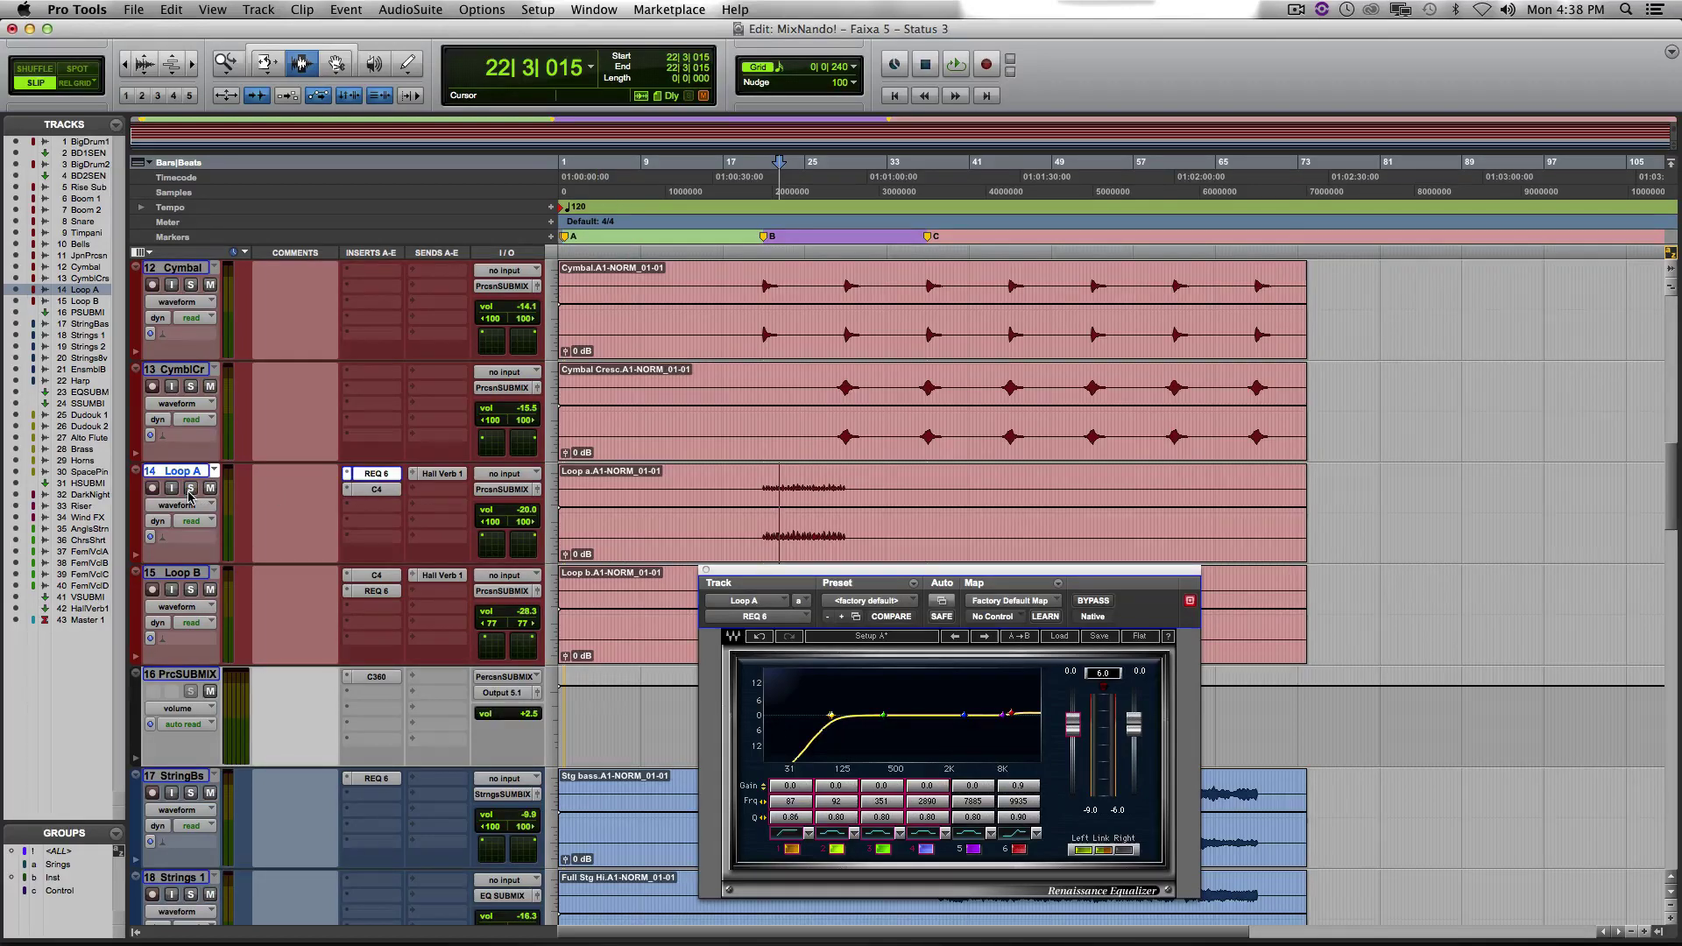
Solo Loop B and open its REQ 6 and C4 inserts to review their settings.
left_click(190, 589)
left_click(388, 593)
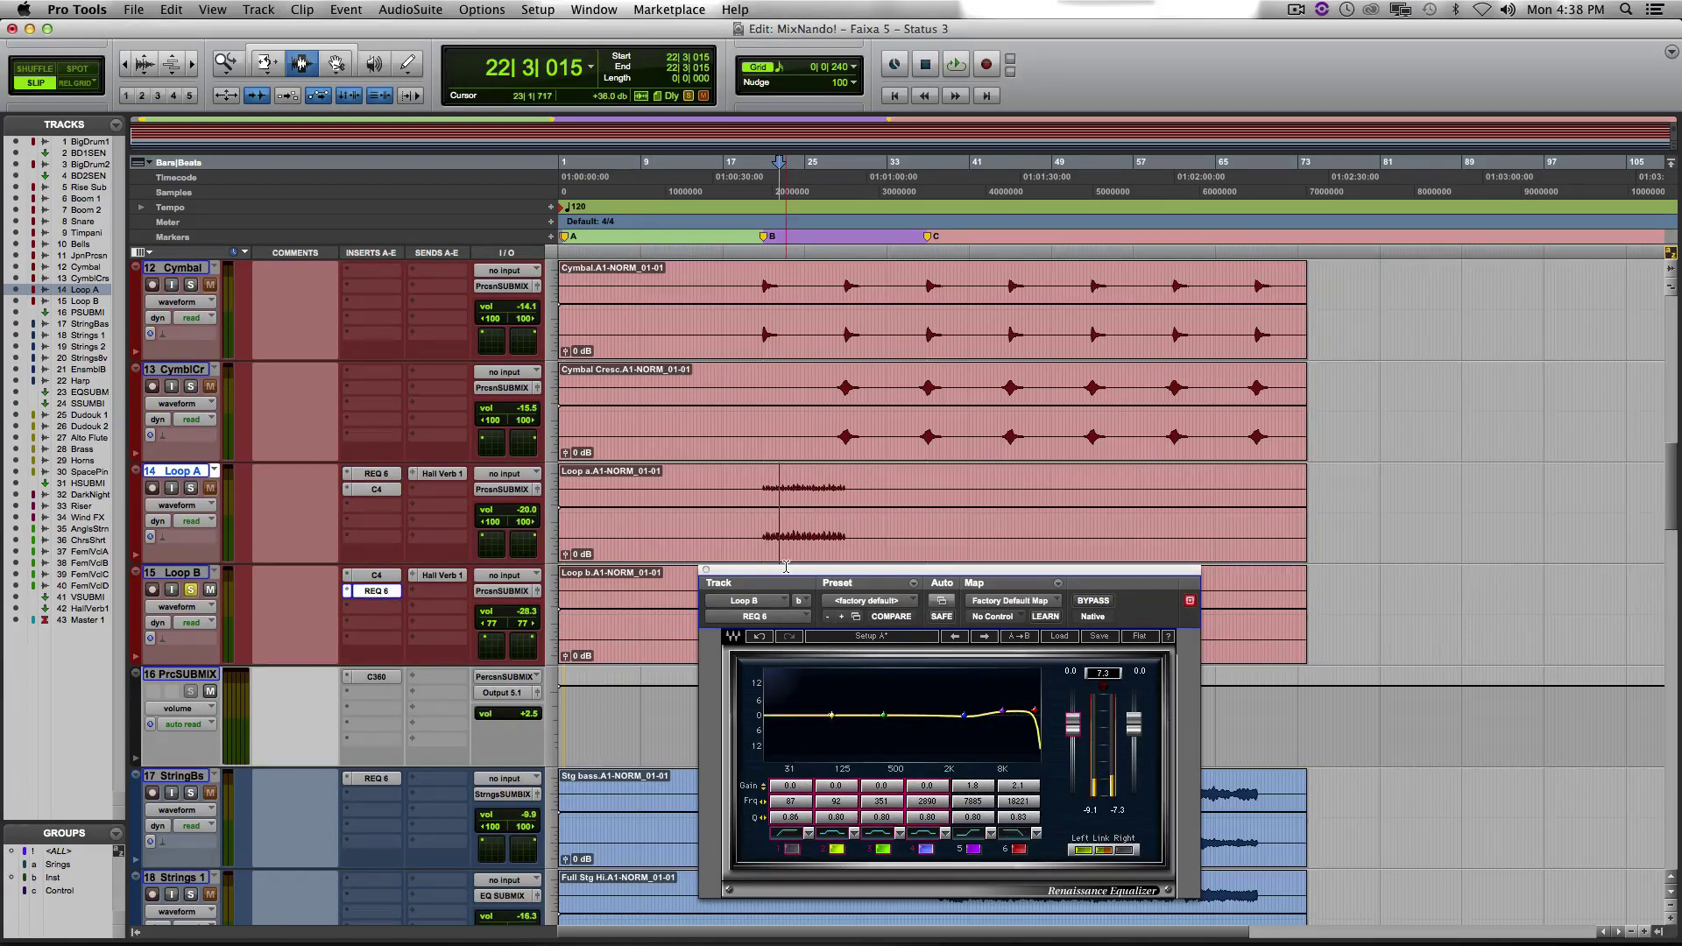
left_click_drag(845, 570, 1083, 554)
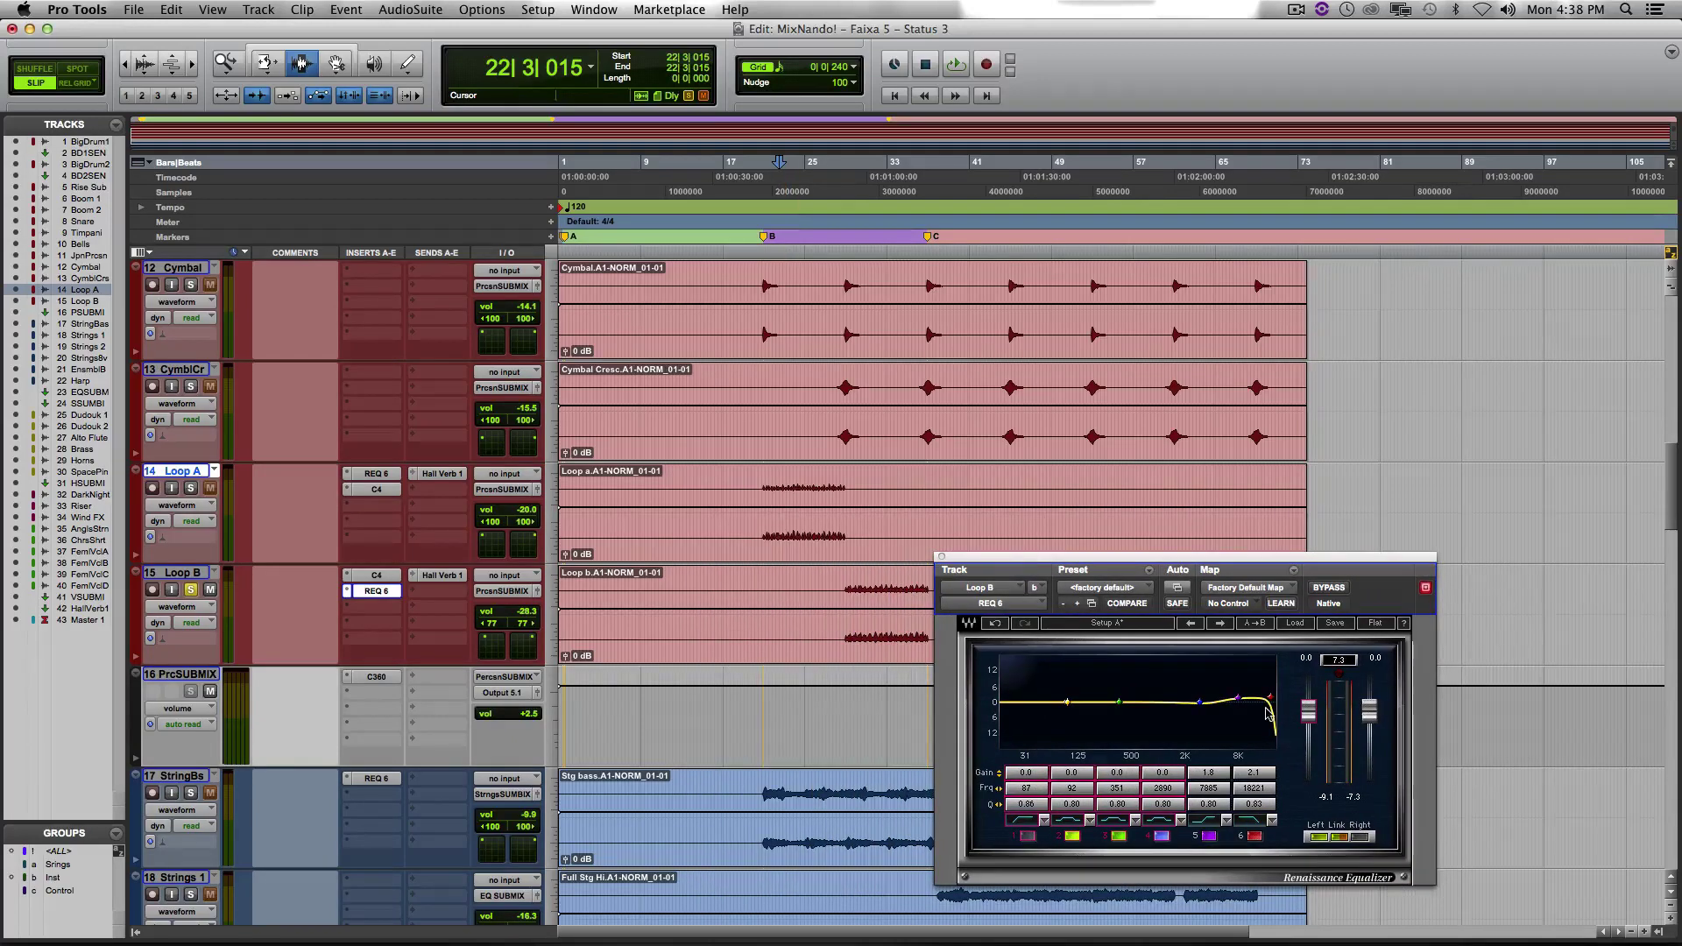
left_click(382, 576)
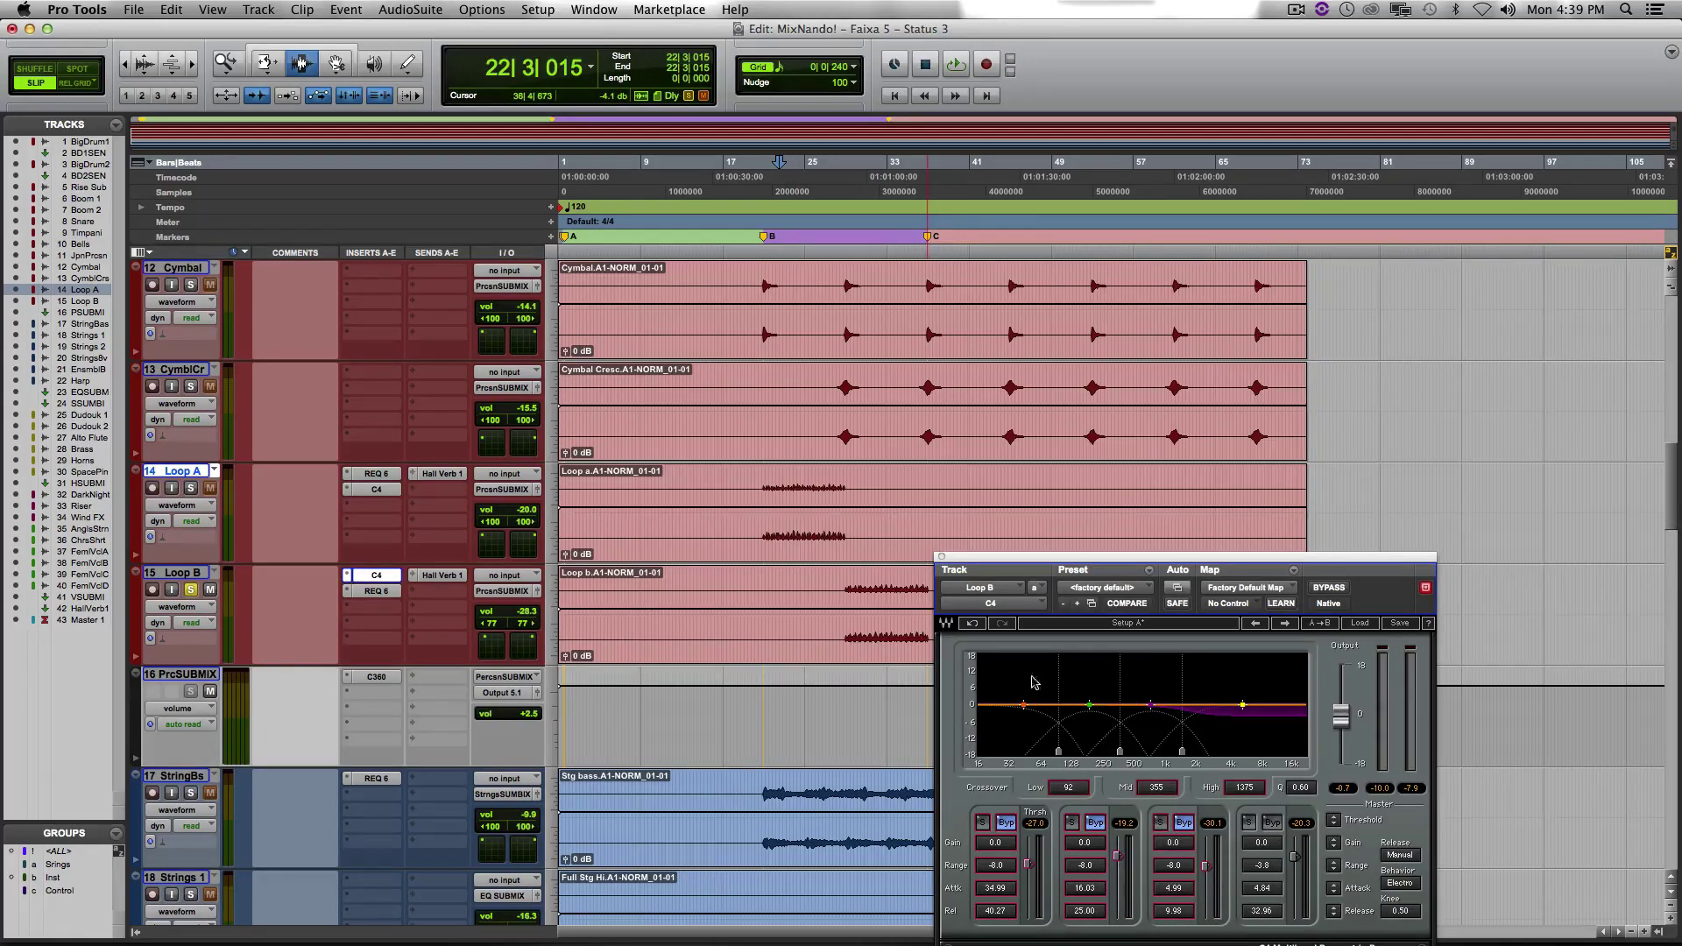
Play Loop B from about bar 29 with its C4 and REQ 6 inserts bypassed.
left_click(854, 607)
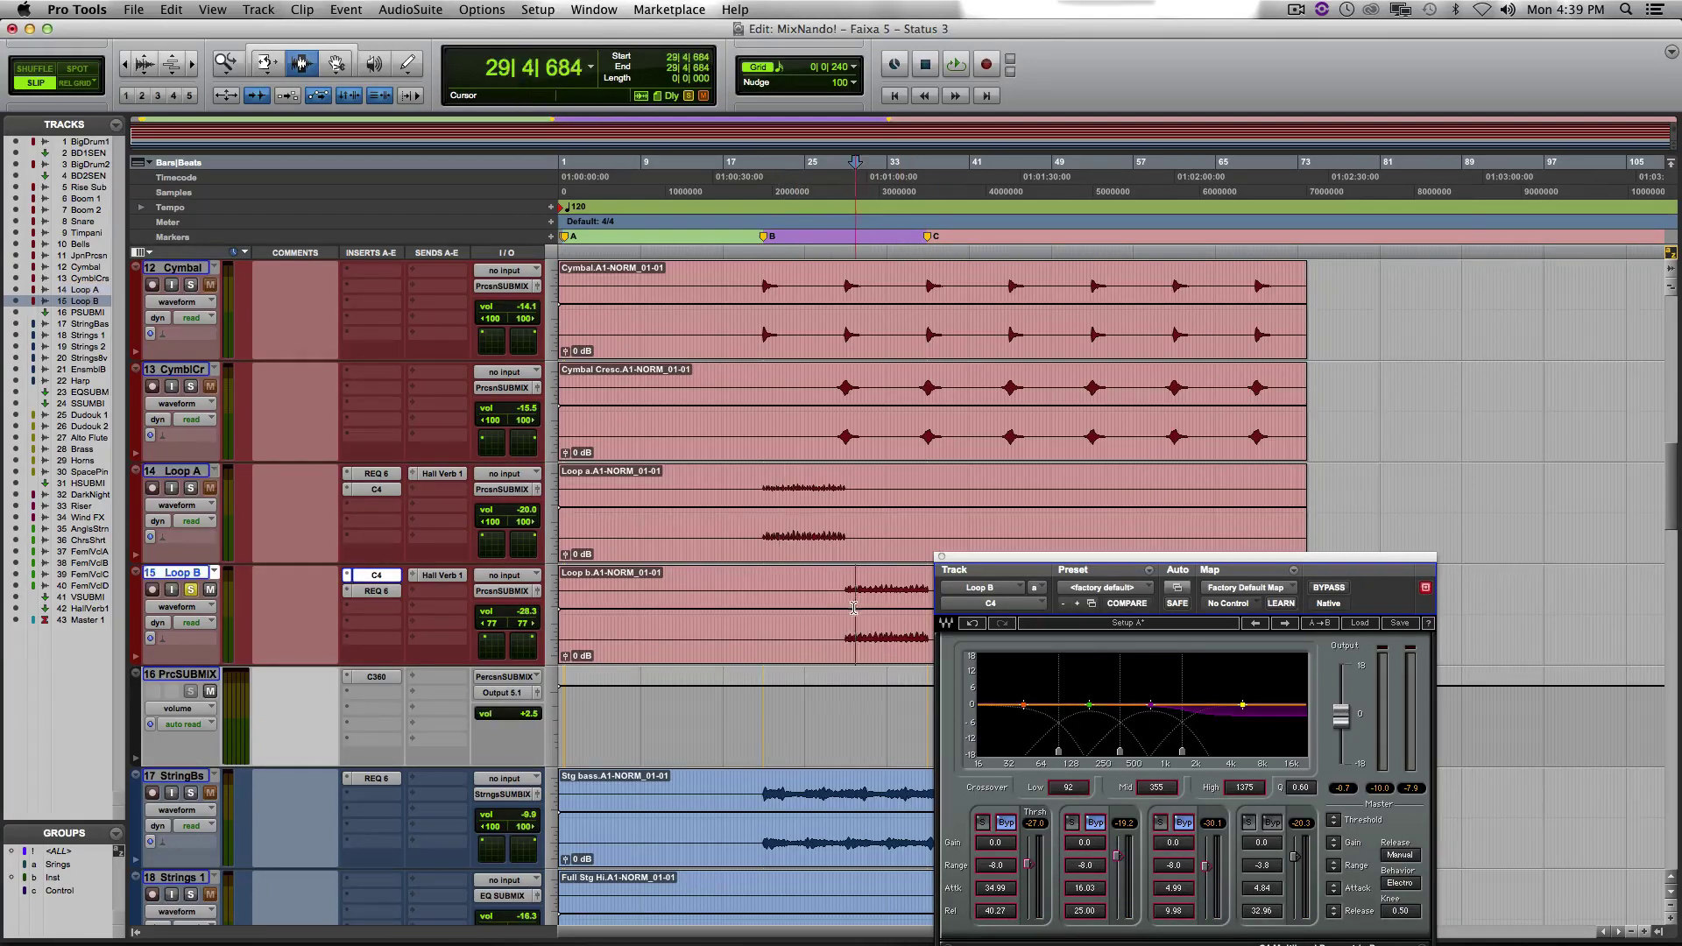
left_click(377, 576, "super")
key("space")
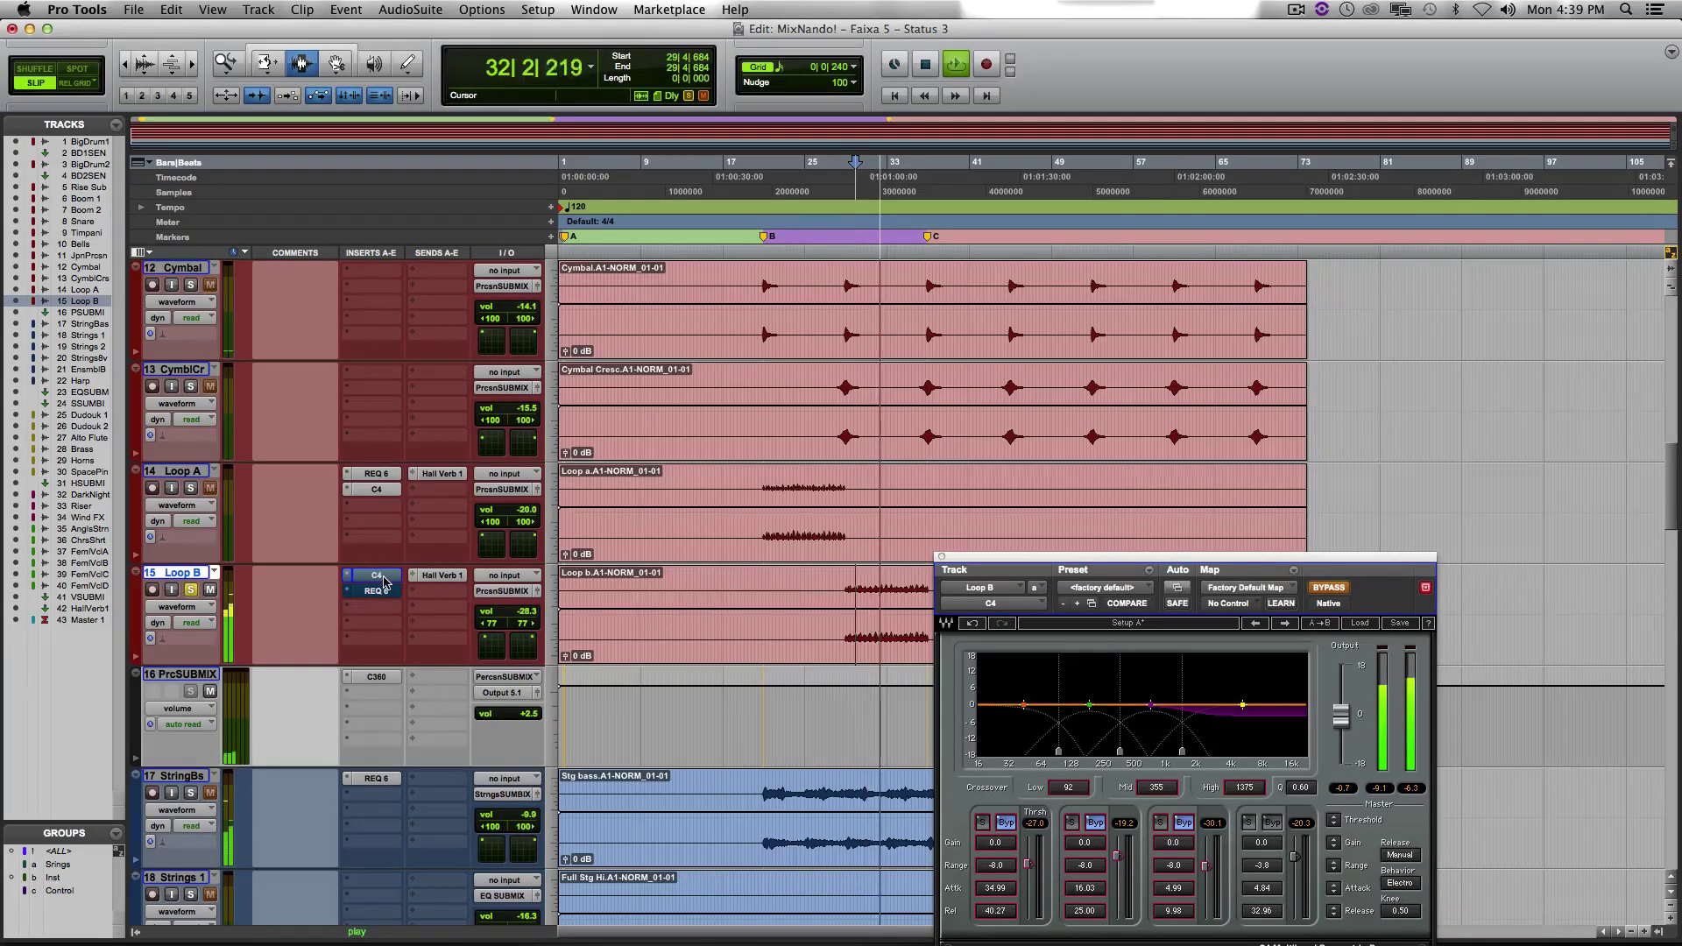
key("space")
Play Loop B again with both inserts re-enabled, and finish by unsoloing it and closing the C4 window.
left_click(385, 579, "super")
left_click(387, 592, "super")
key("space")
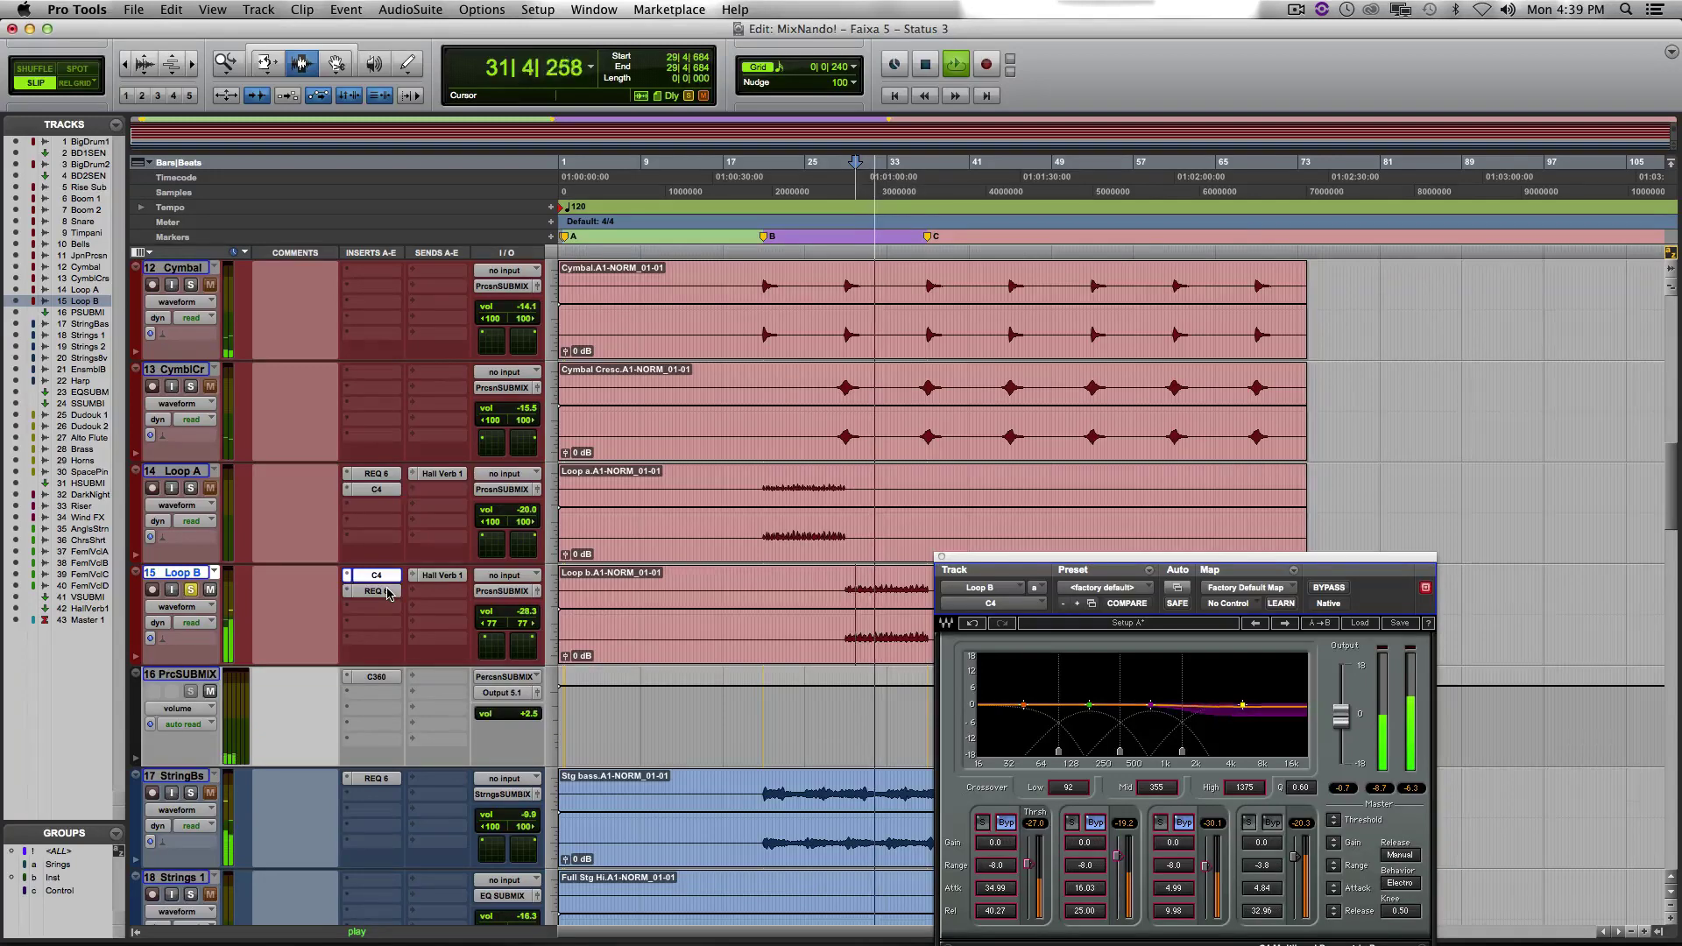
key("space")
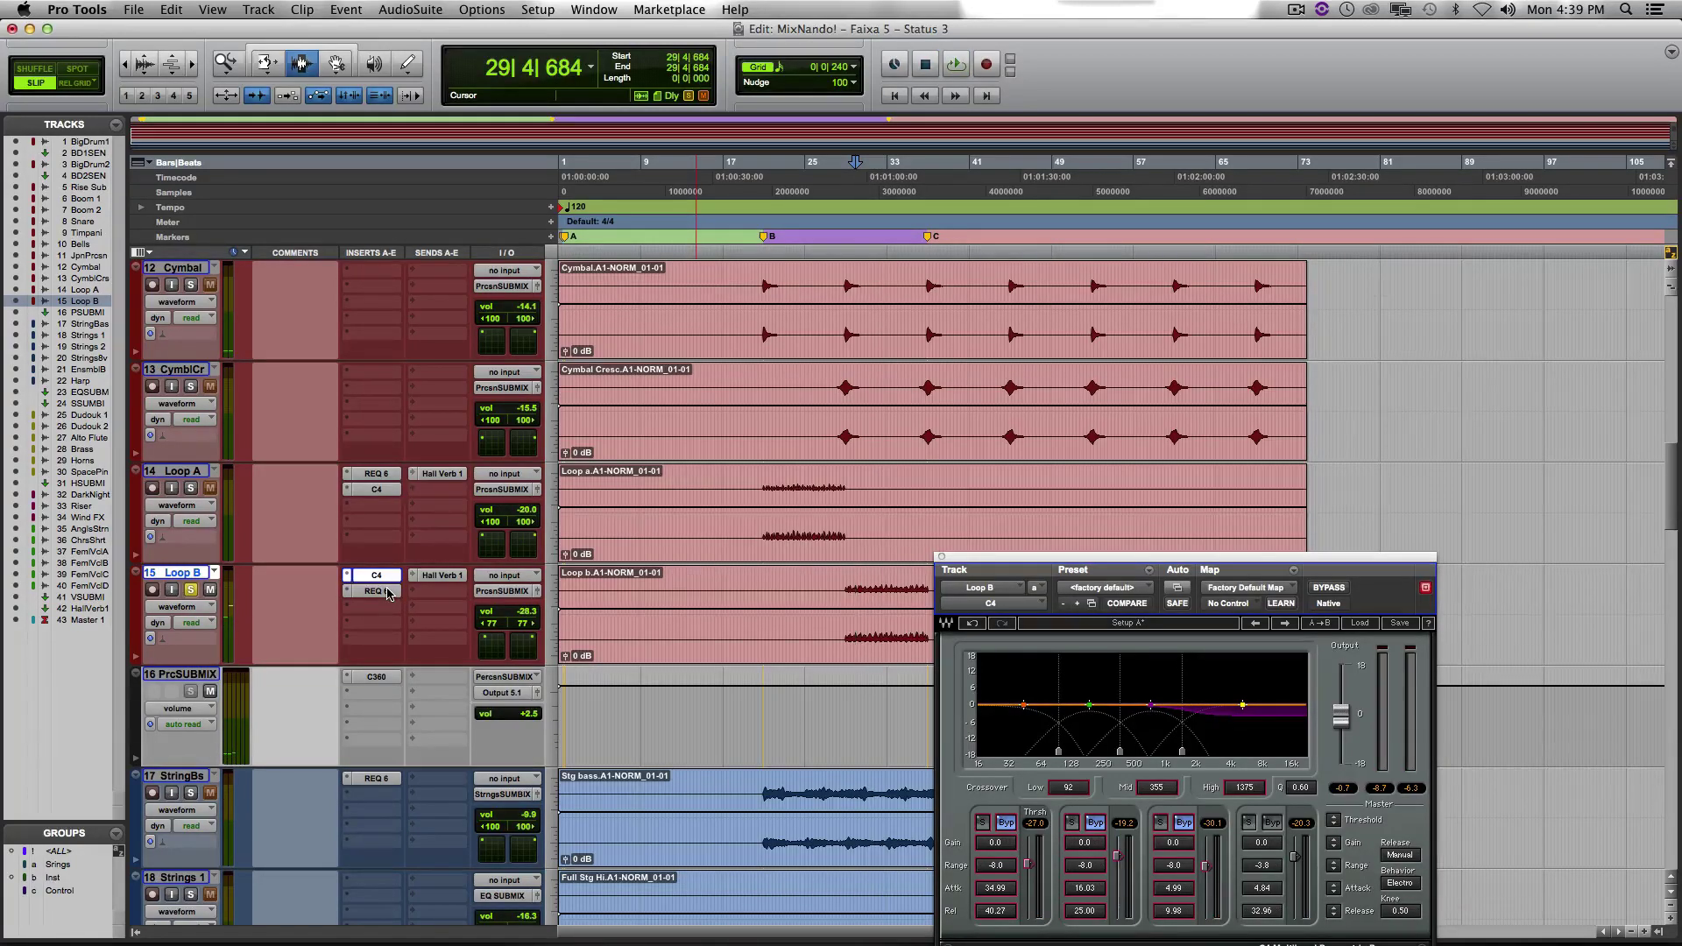
left_click(191, 590)
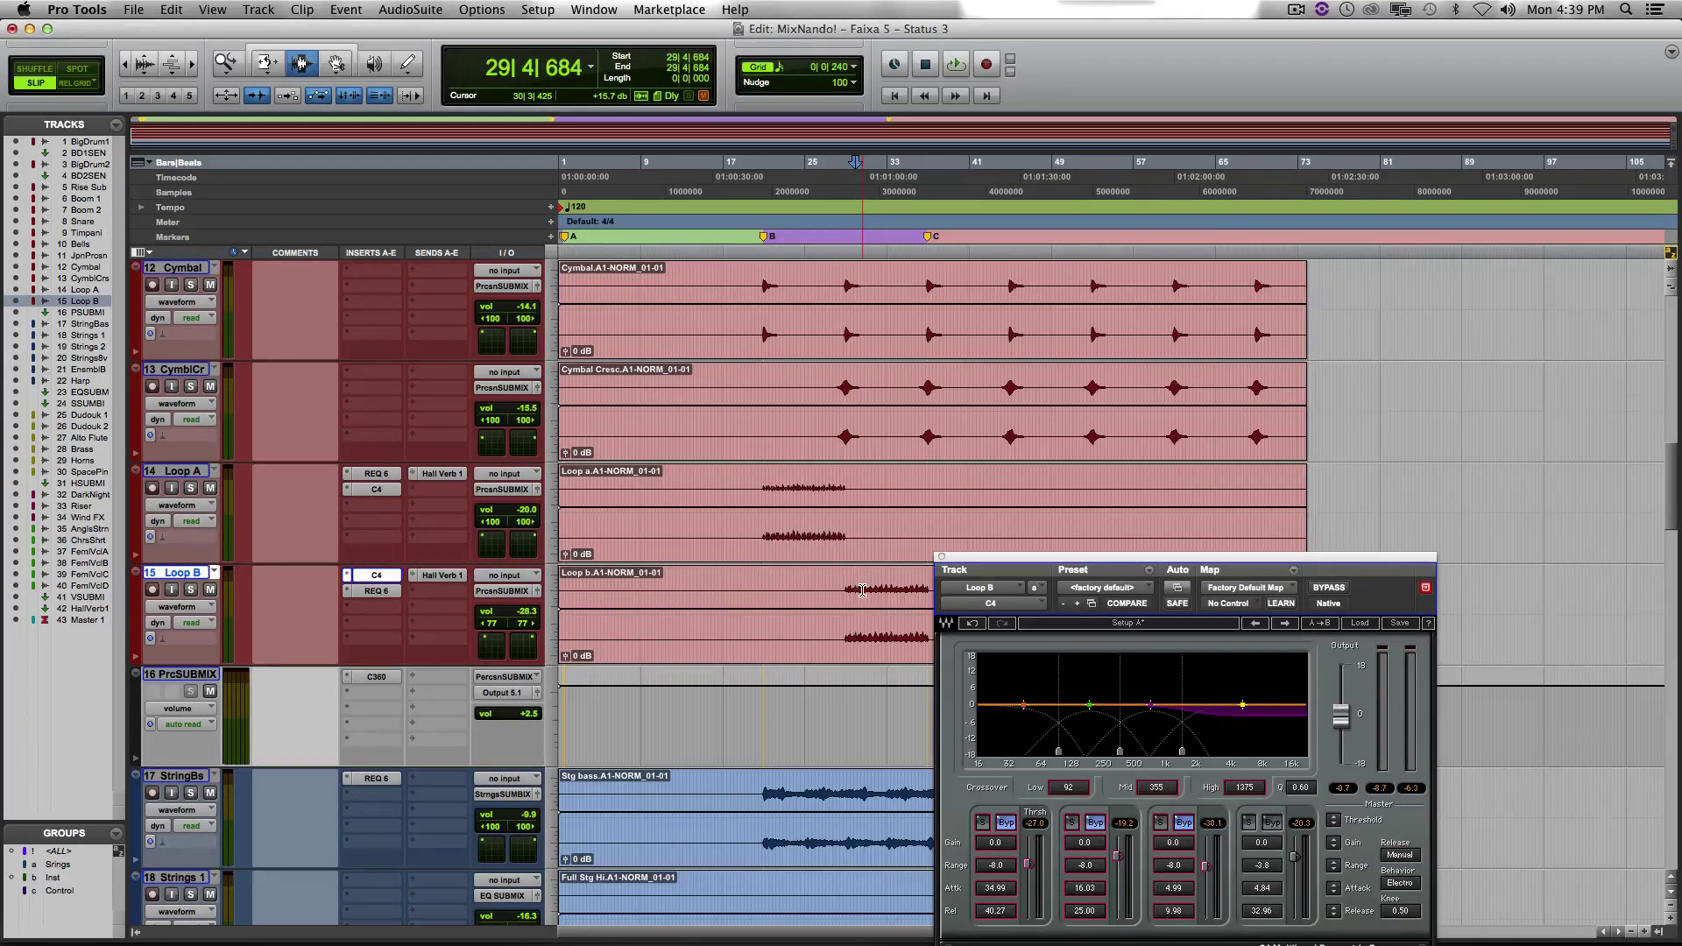
left_click(942, 557)
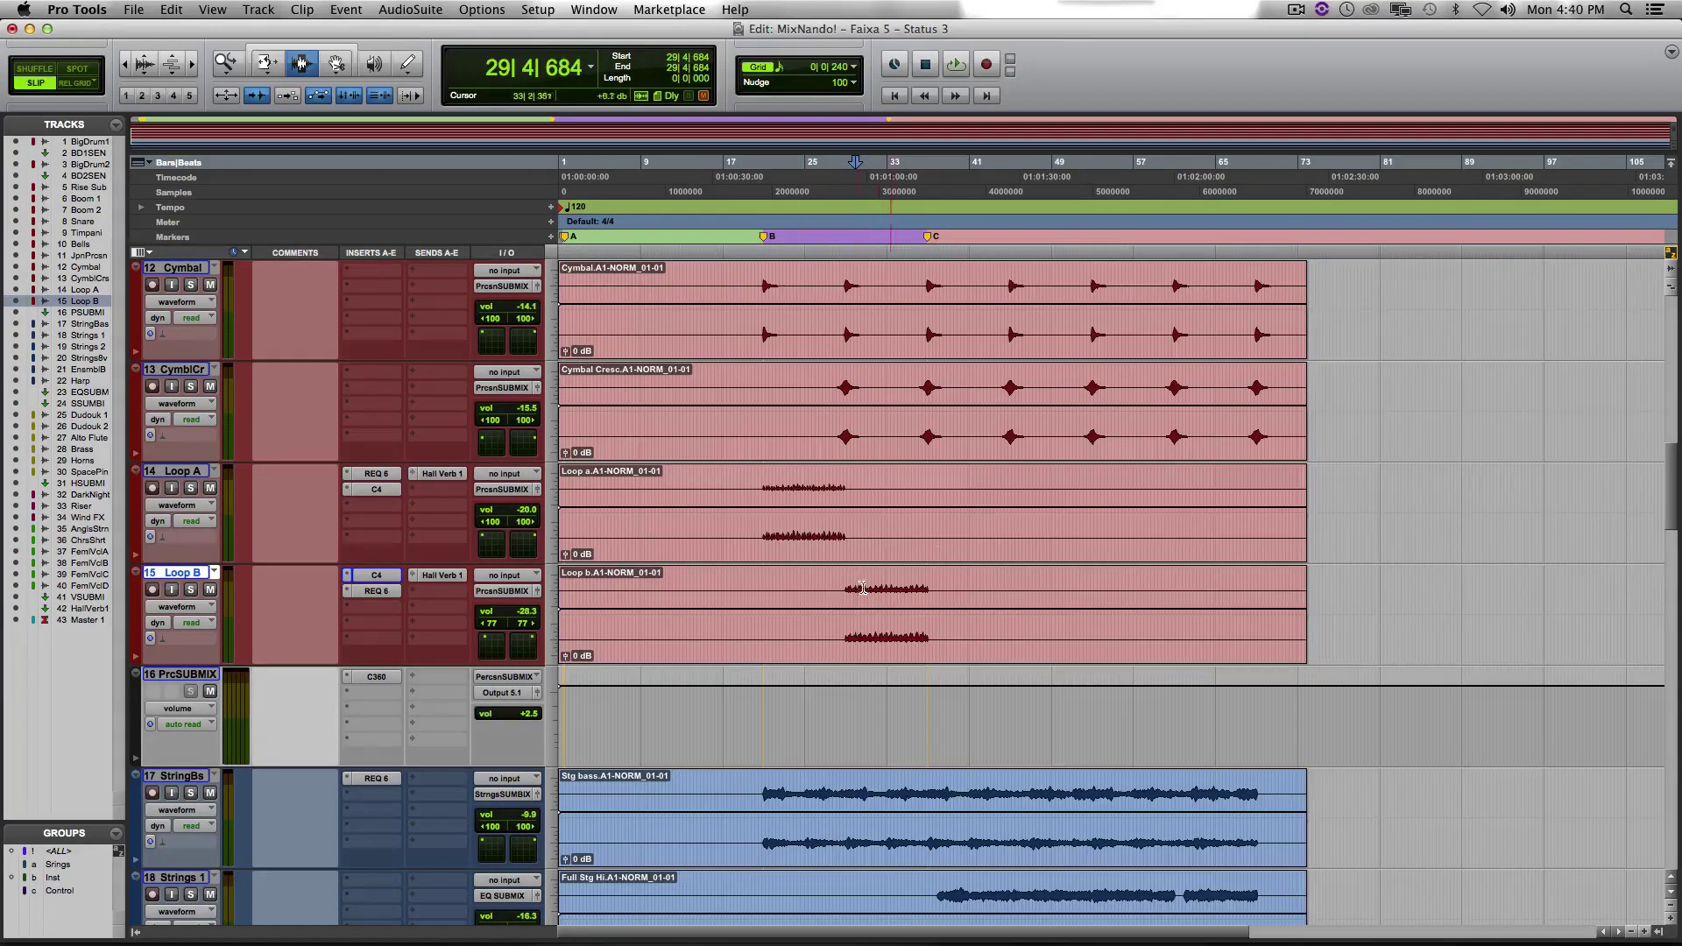
Solo the Riser and Wind FX tracks, select about bars 9 to 32, and play them with Wind FX's output window open.
scroll(788, 561, "down", 10)
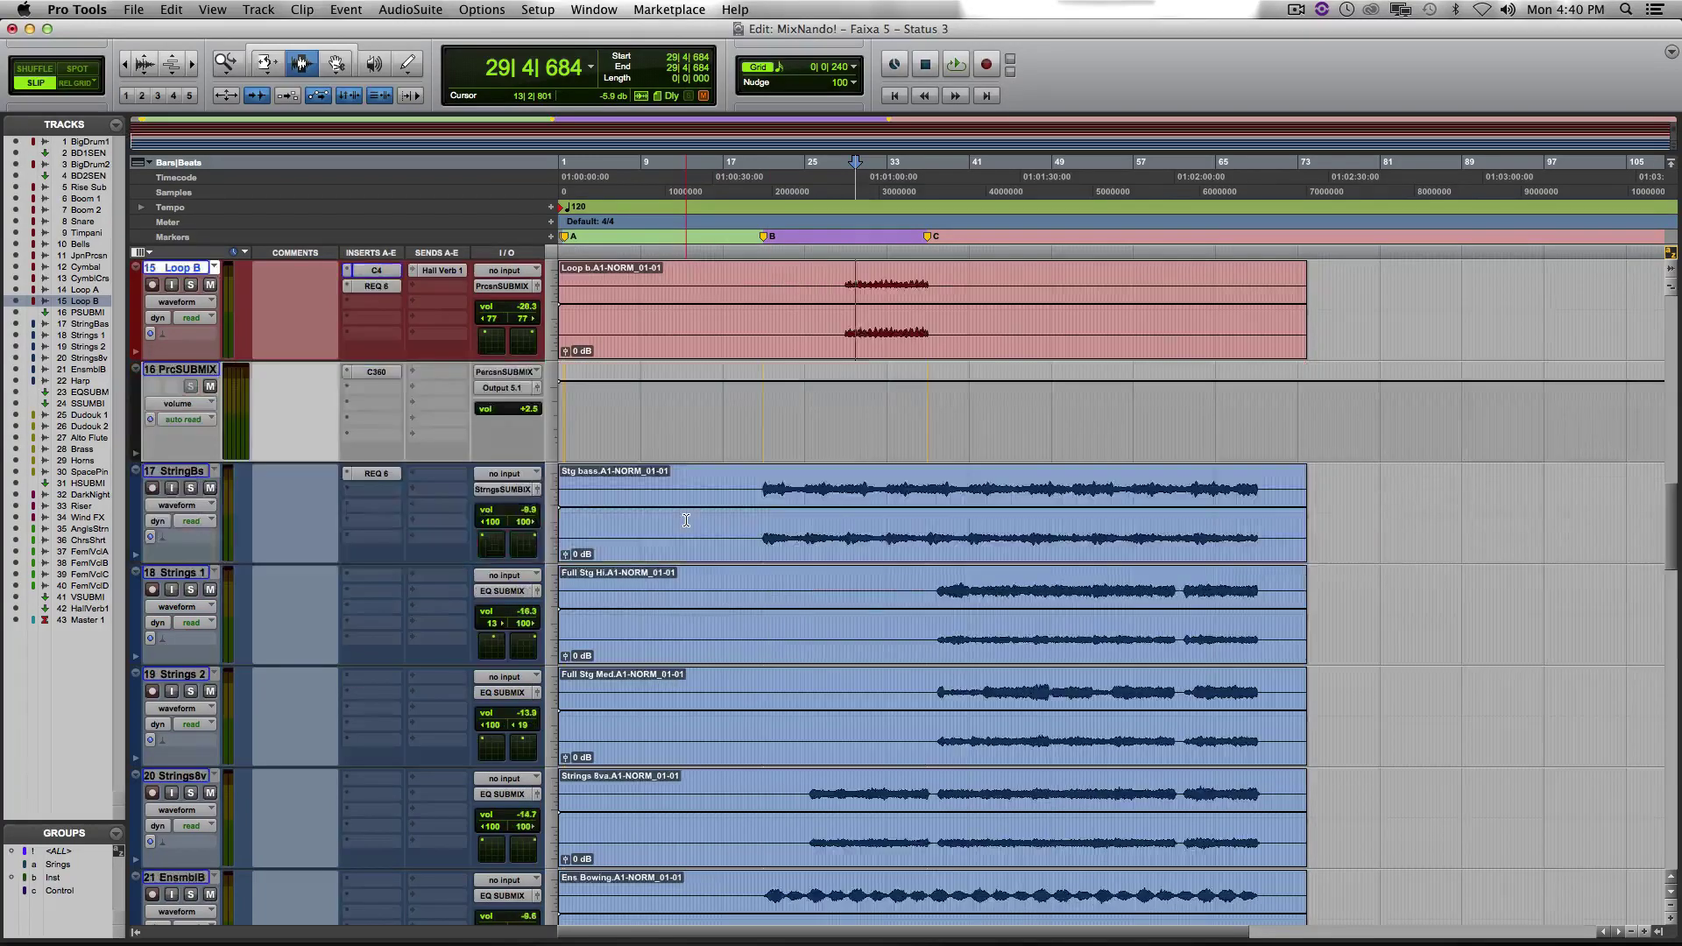
scroll(686, 520, "down", 6)
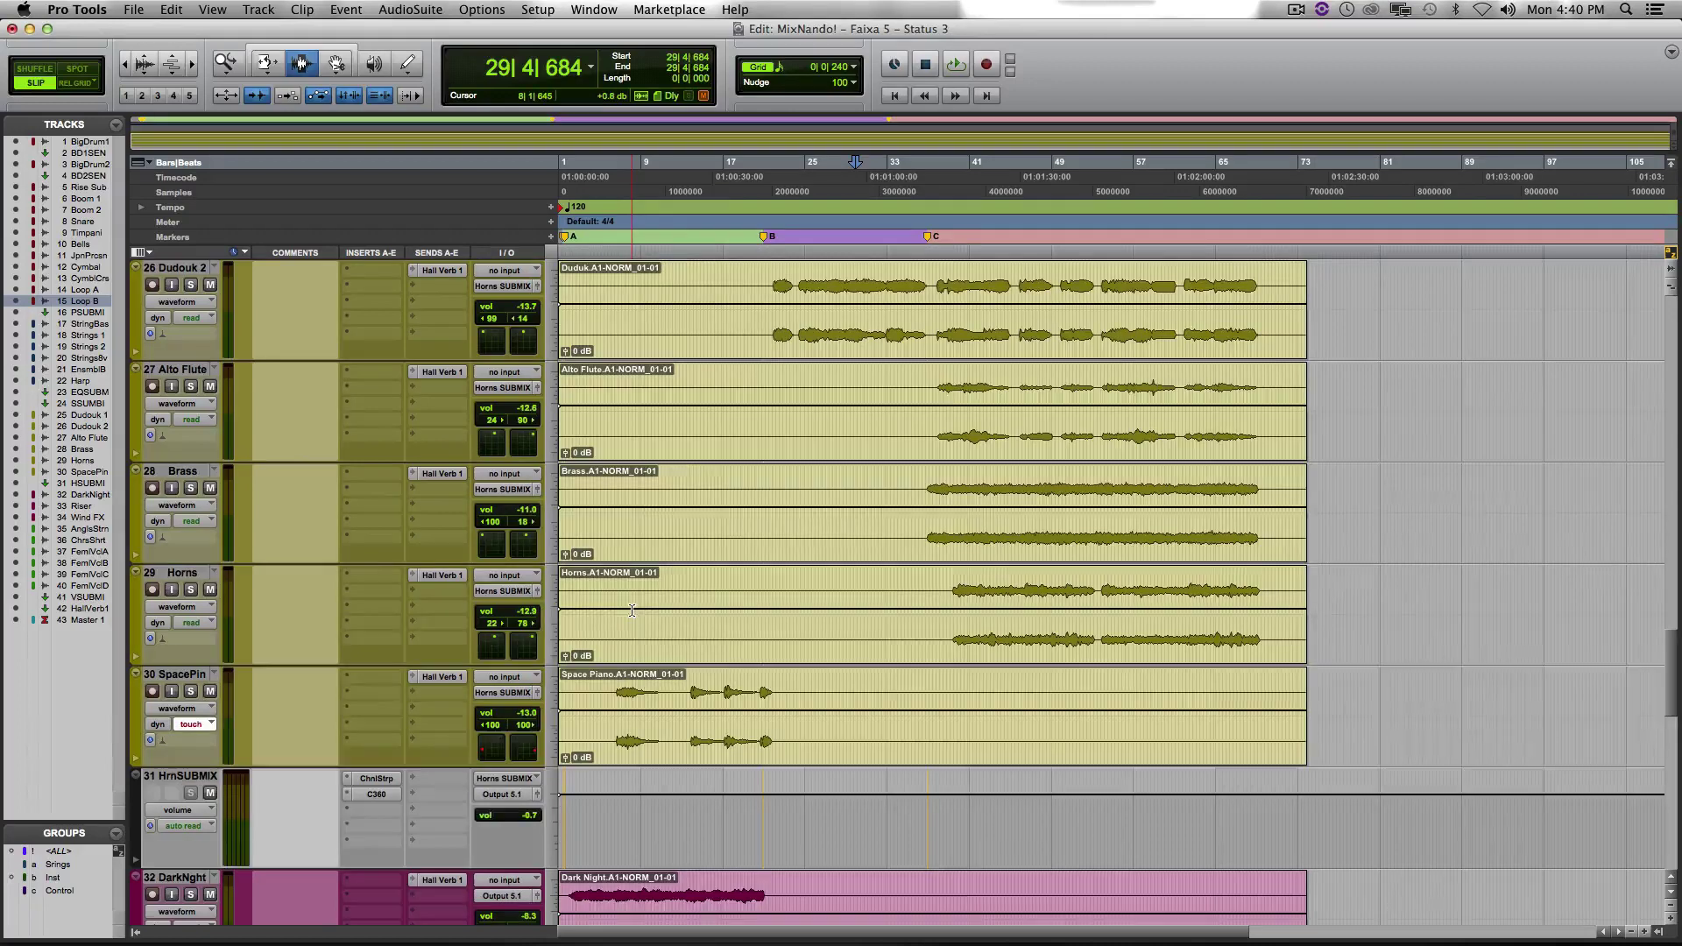
scroll(627, 648, "down", 6)
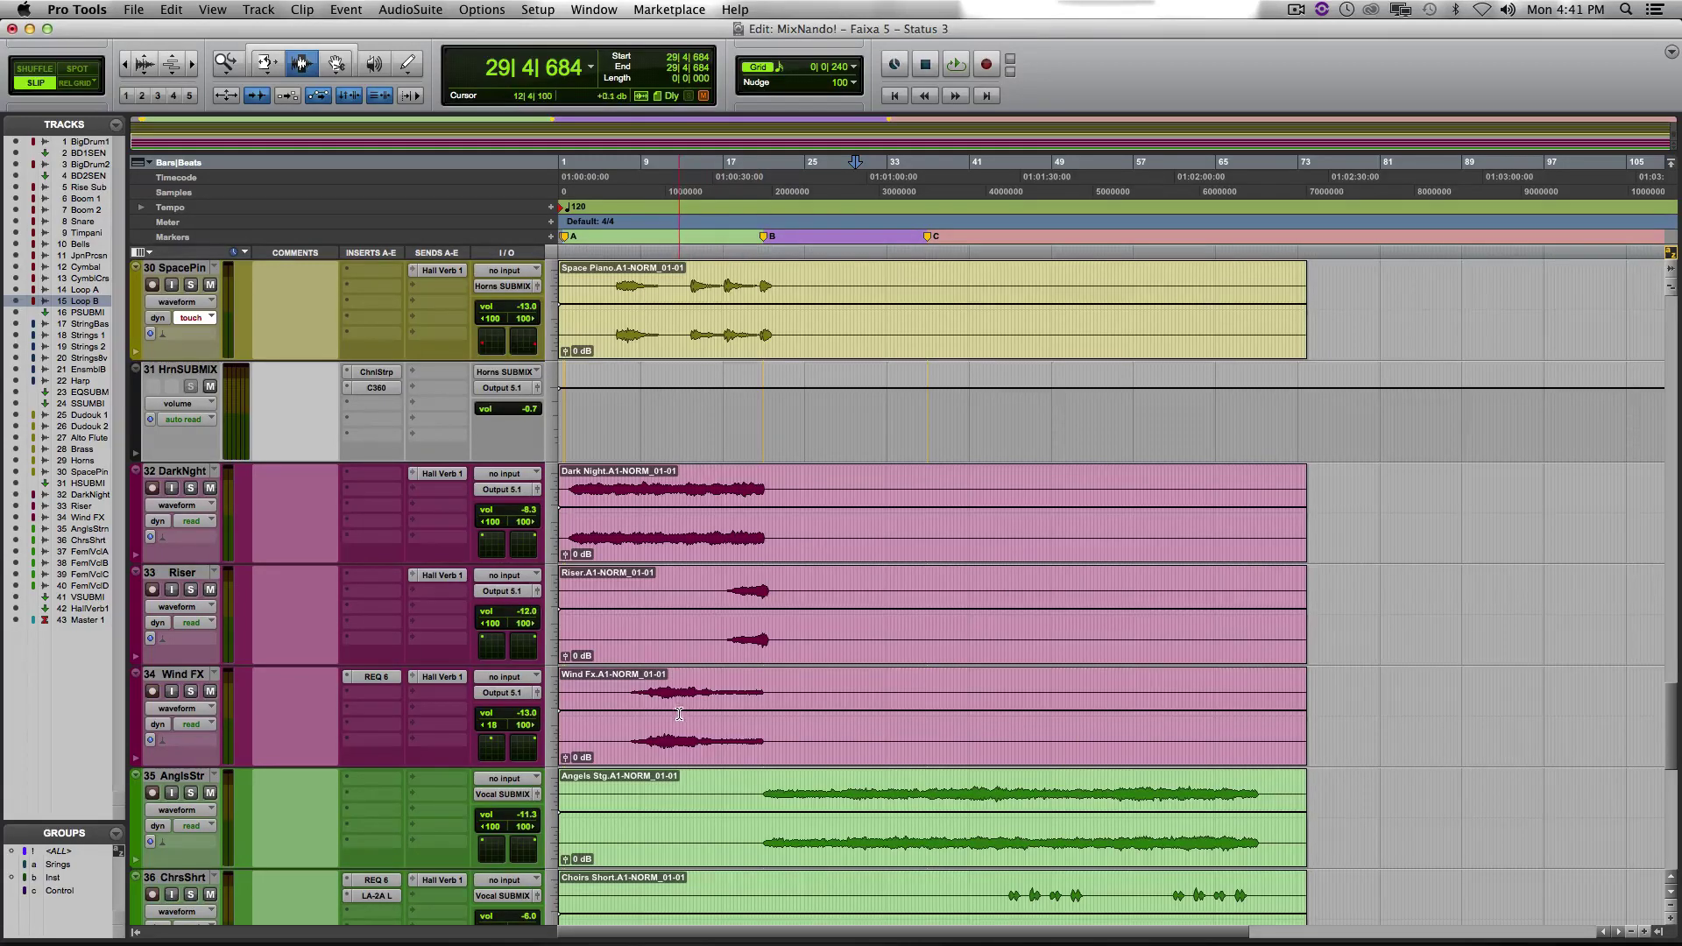
left_click(731, 601)
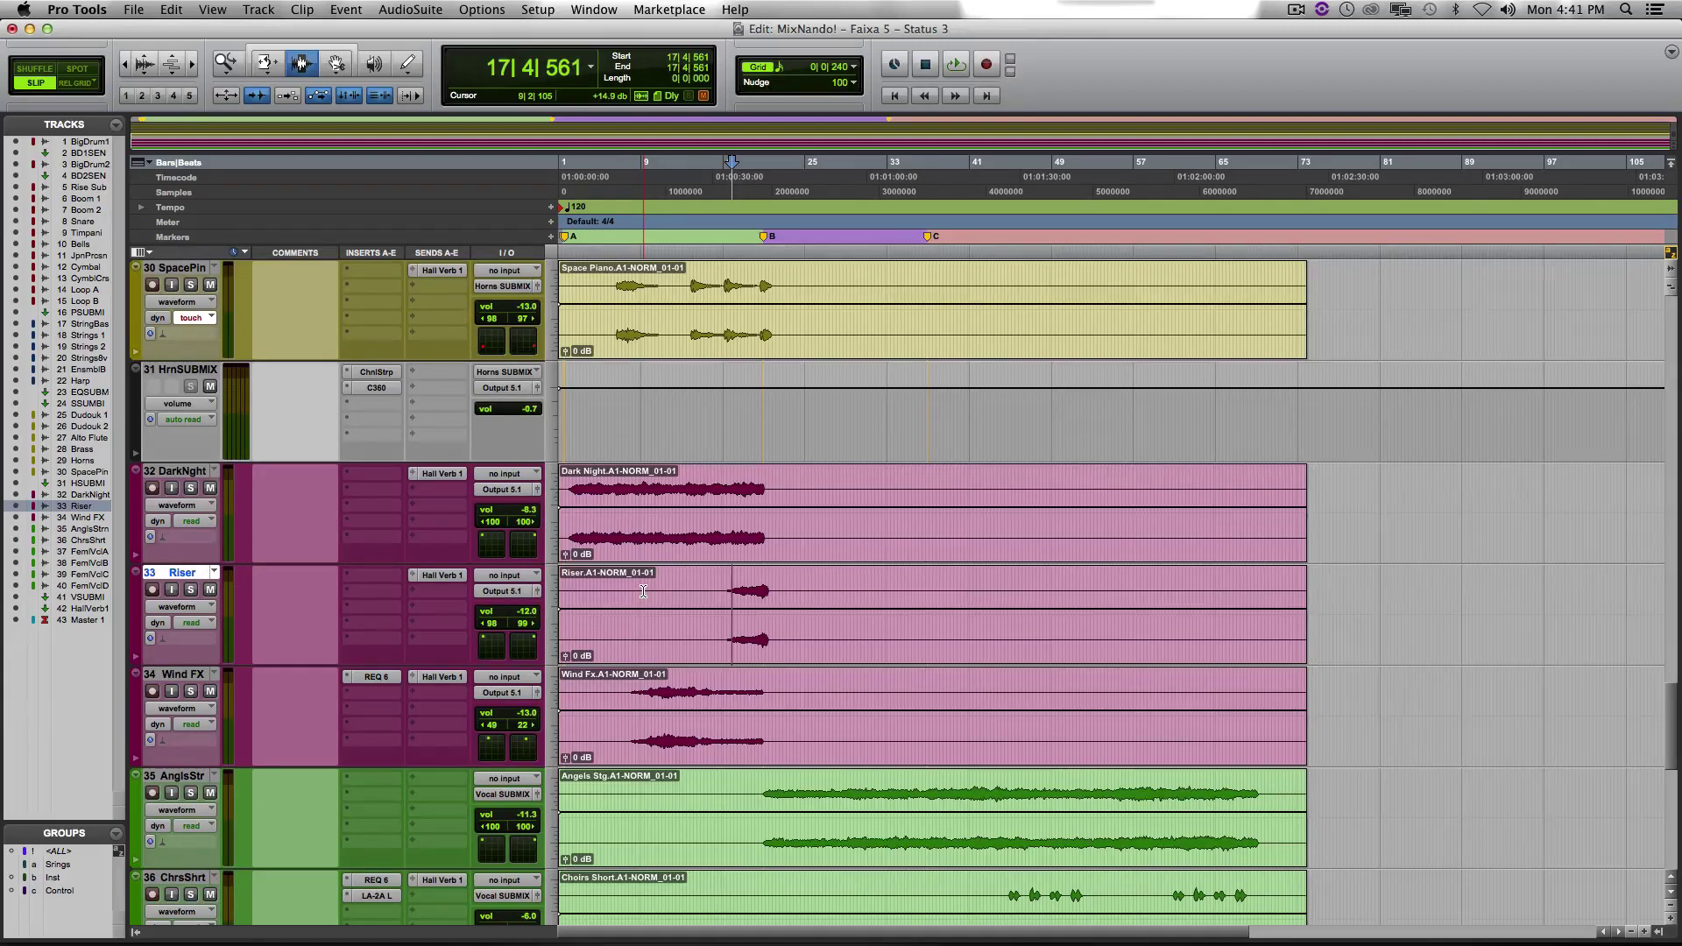
left_click_drag(643, 591, 880, 701)
key("shift+s")
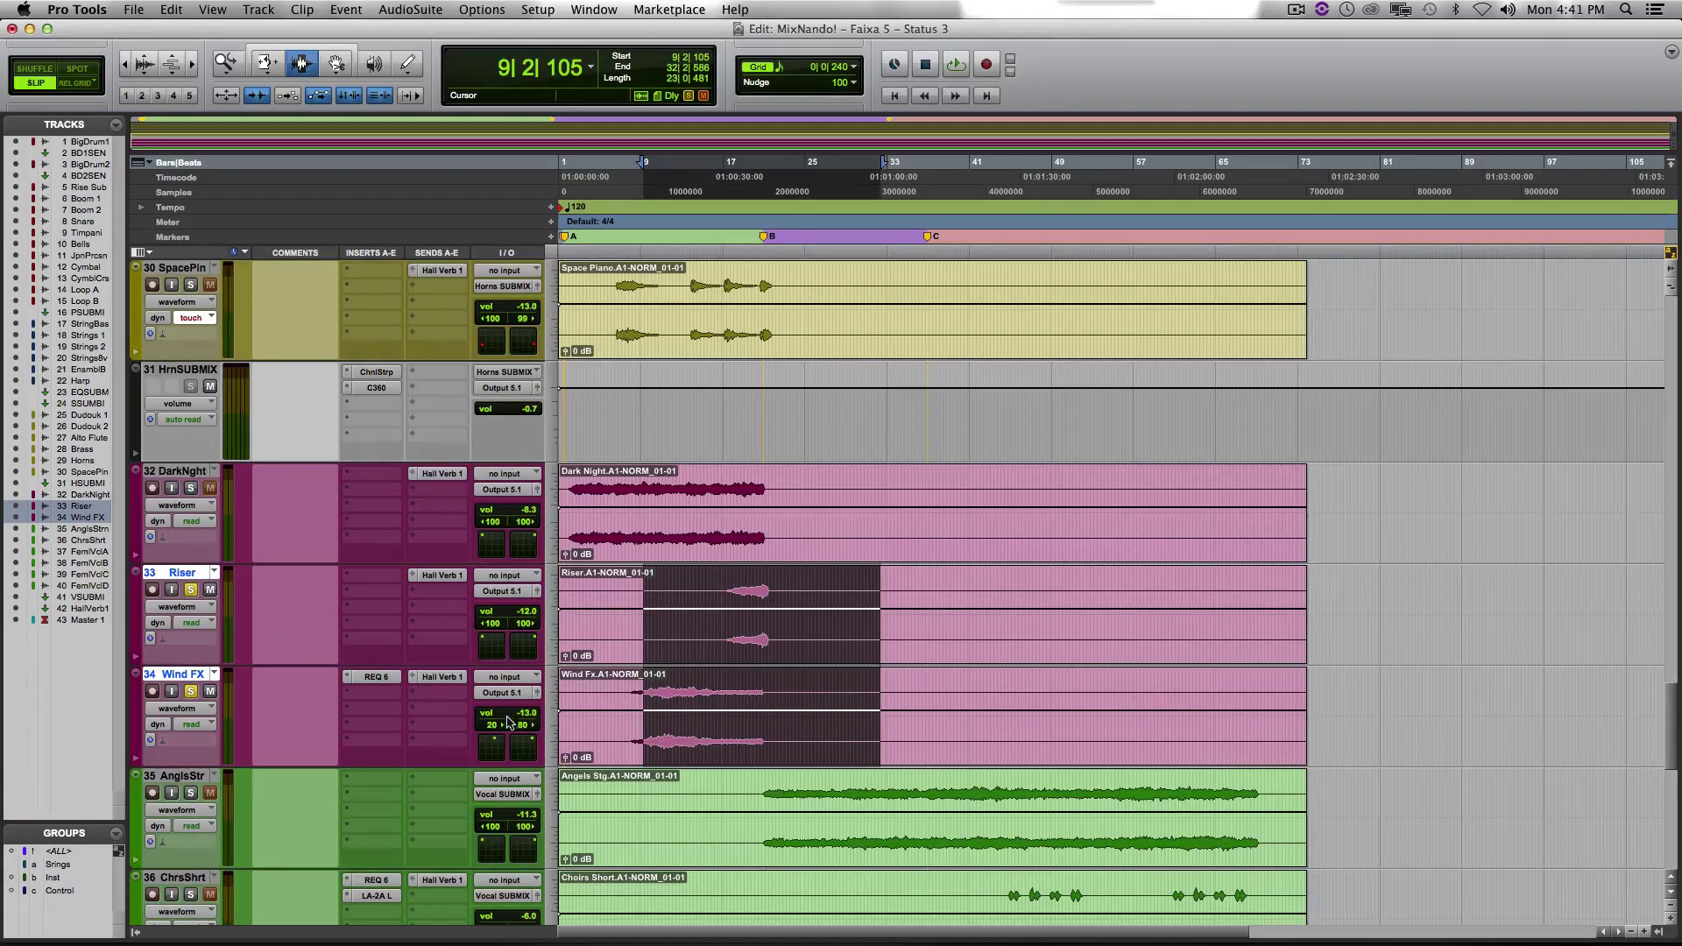
left_click(537, 692)
key("space")
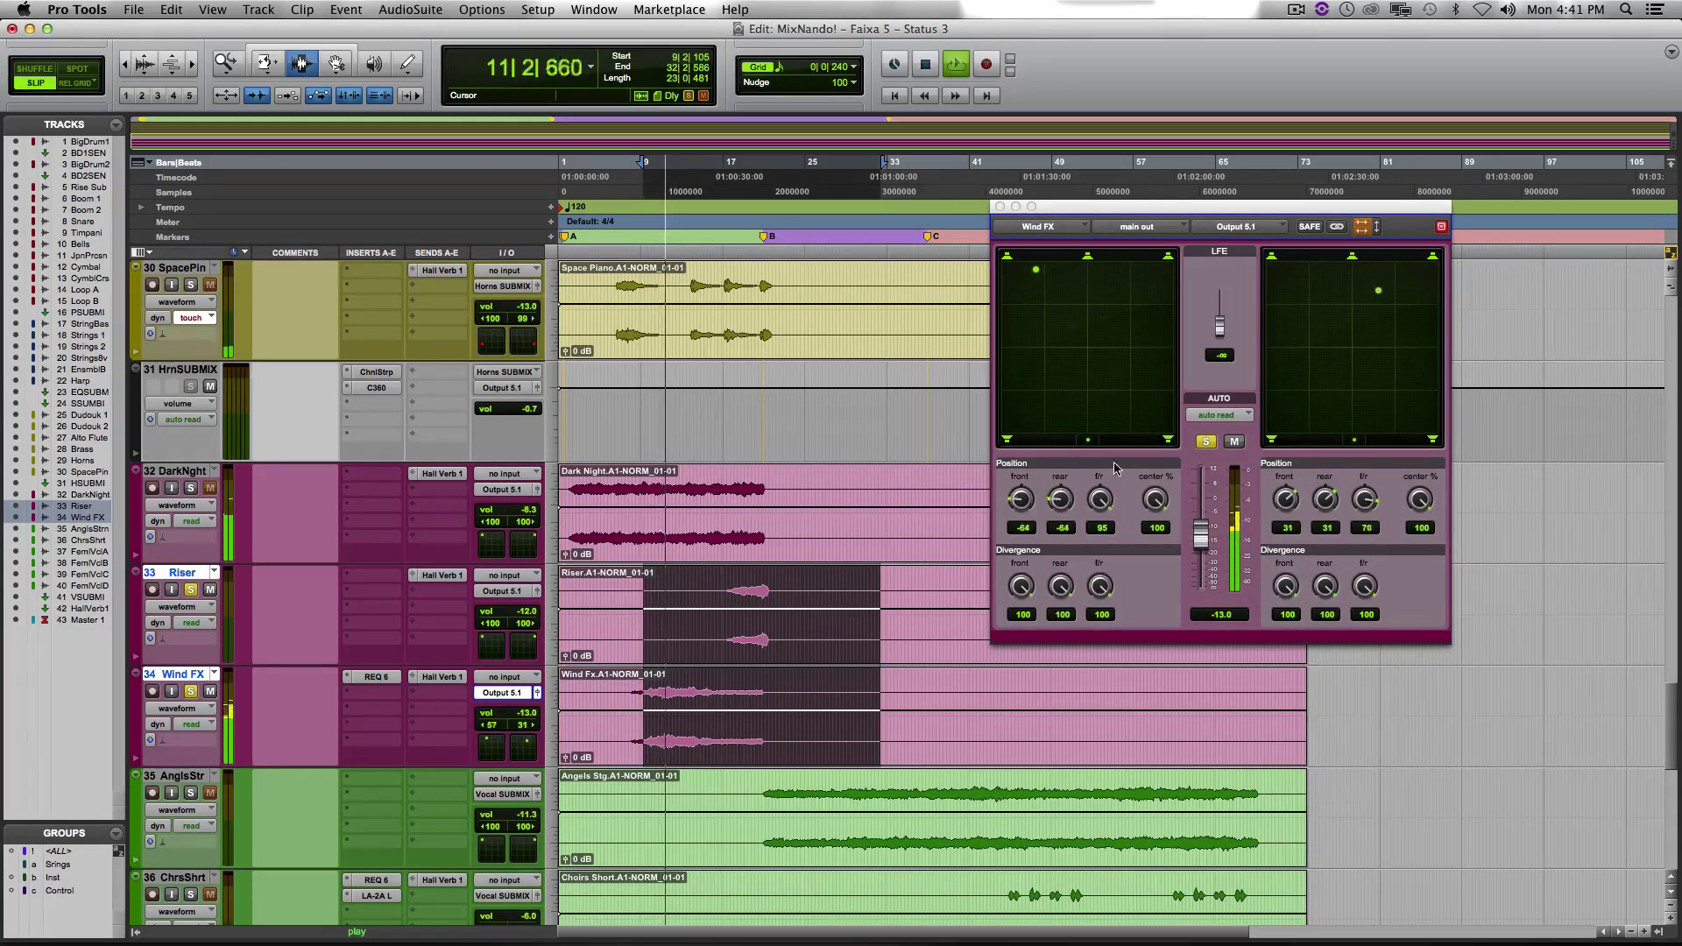
key("space")
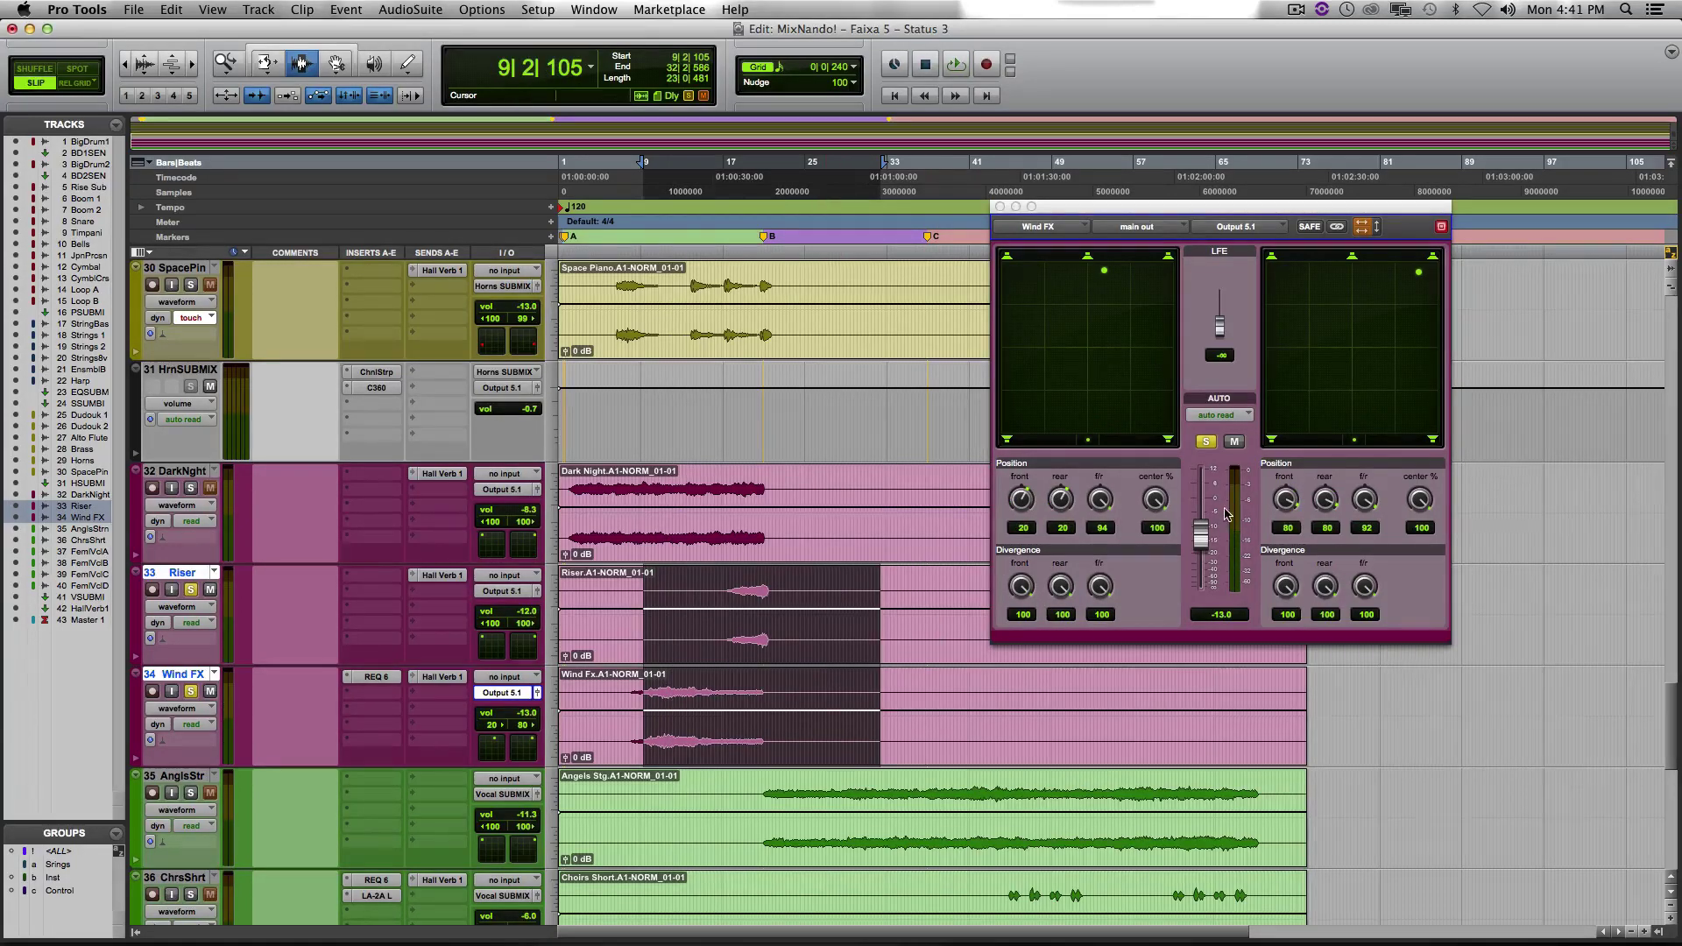
Play the Riser track from about bar 17 with its output window open to examine its surround panning movement.
left_click(726, 589)
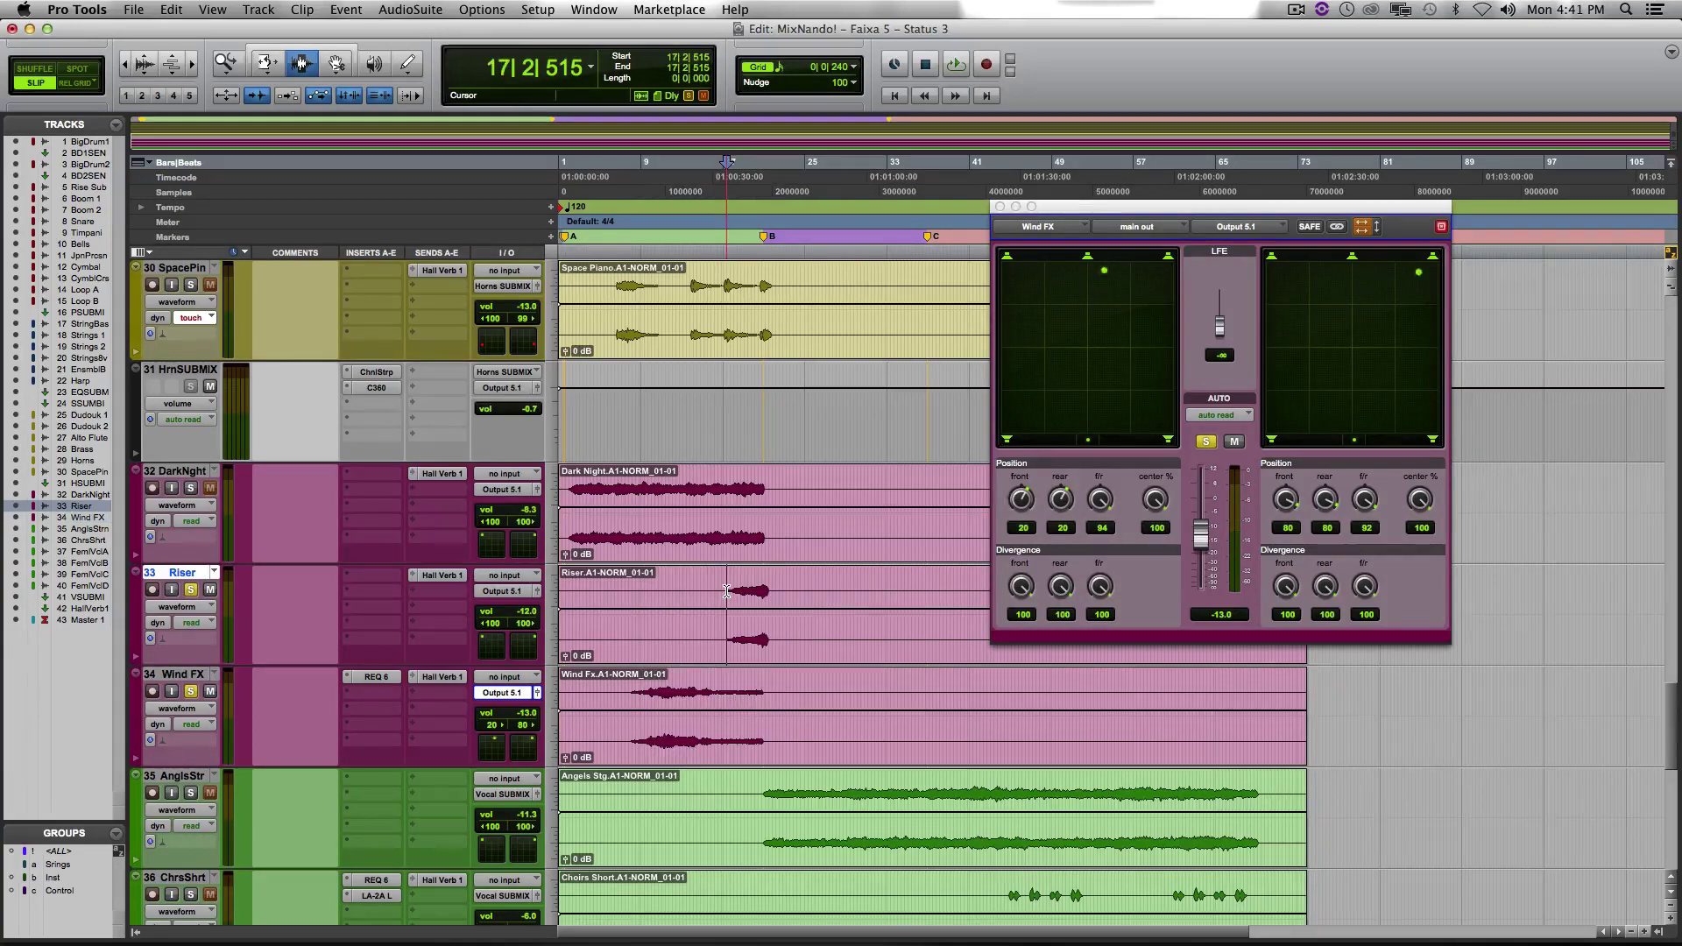
left_click(538, 592)
key("space")
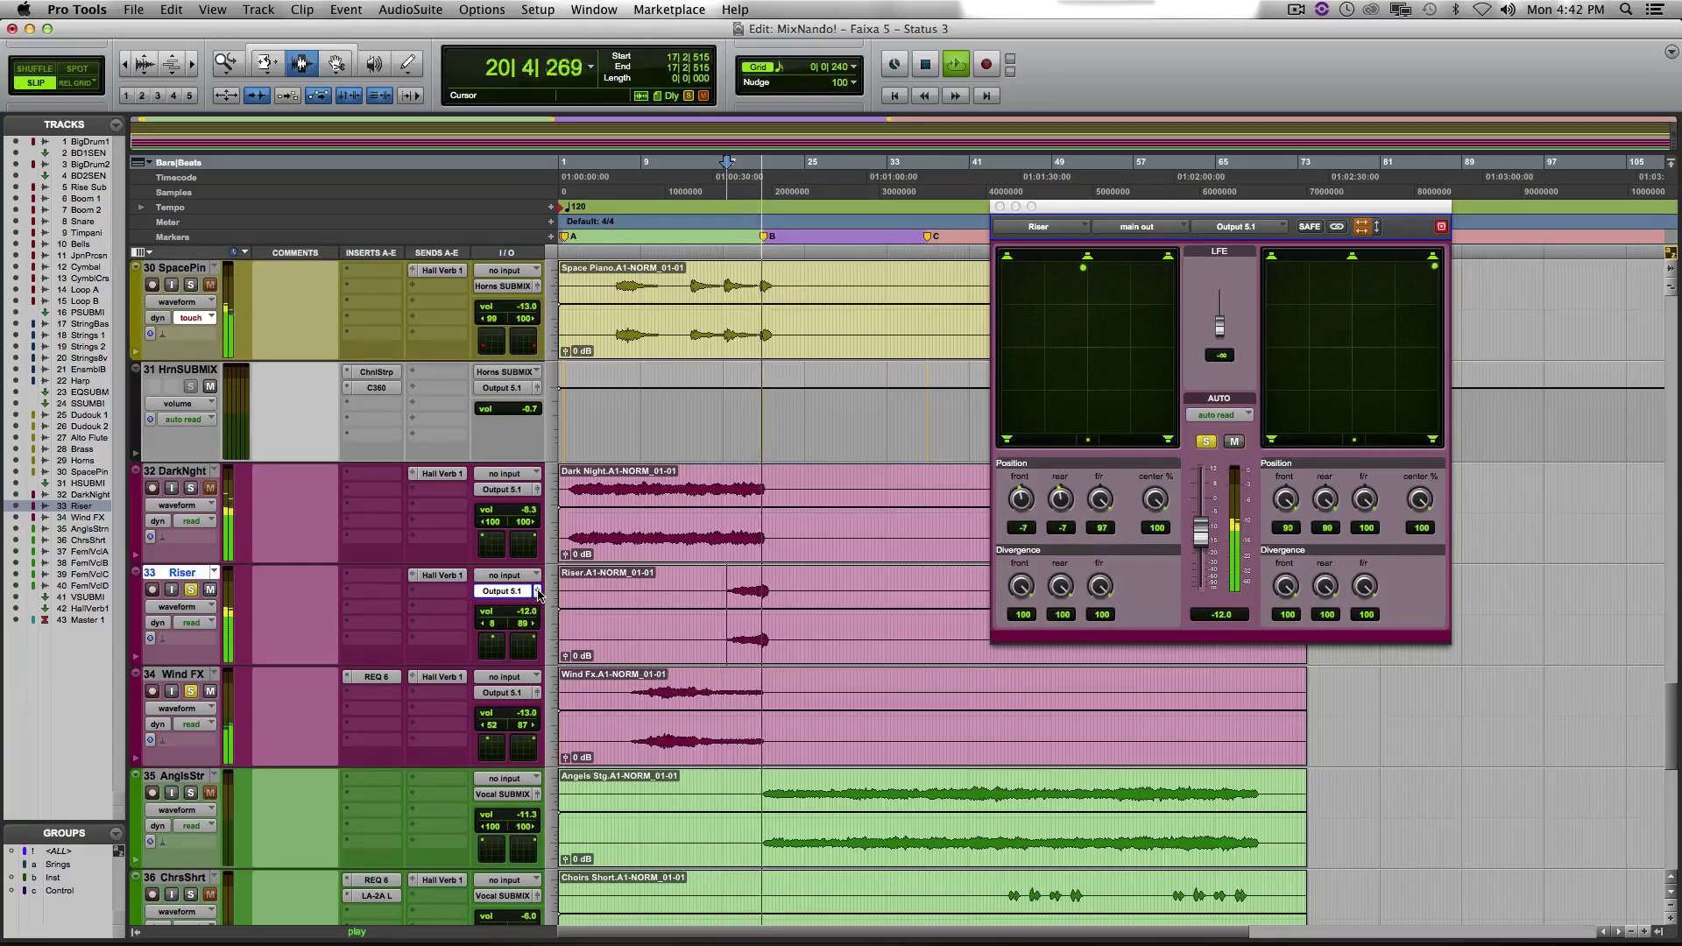
key("space")
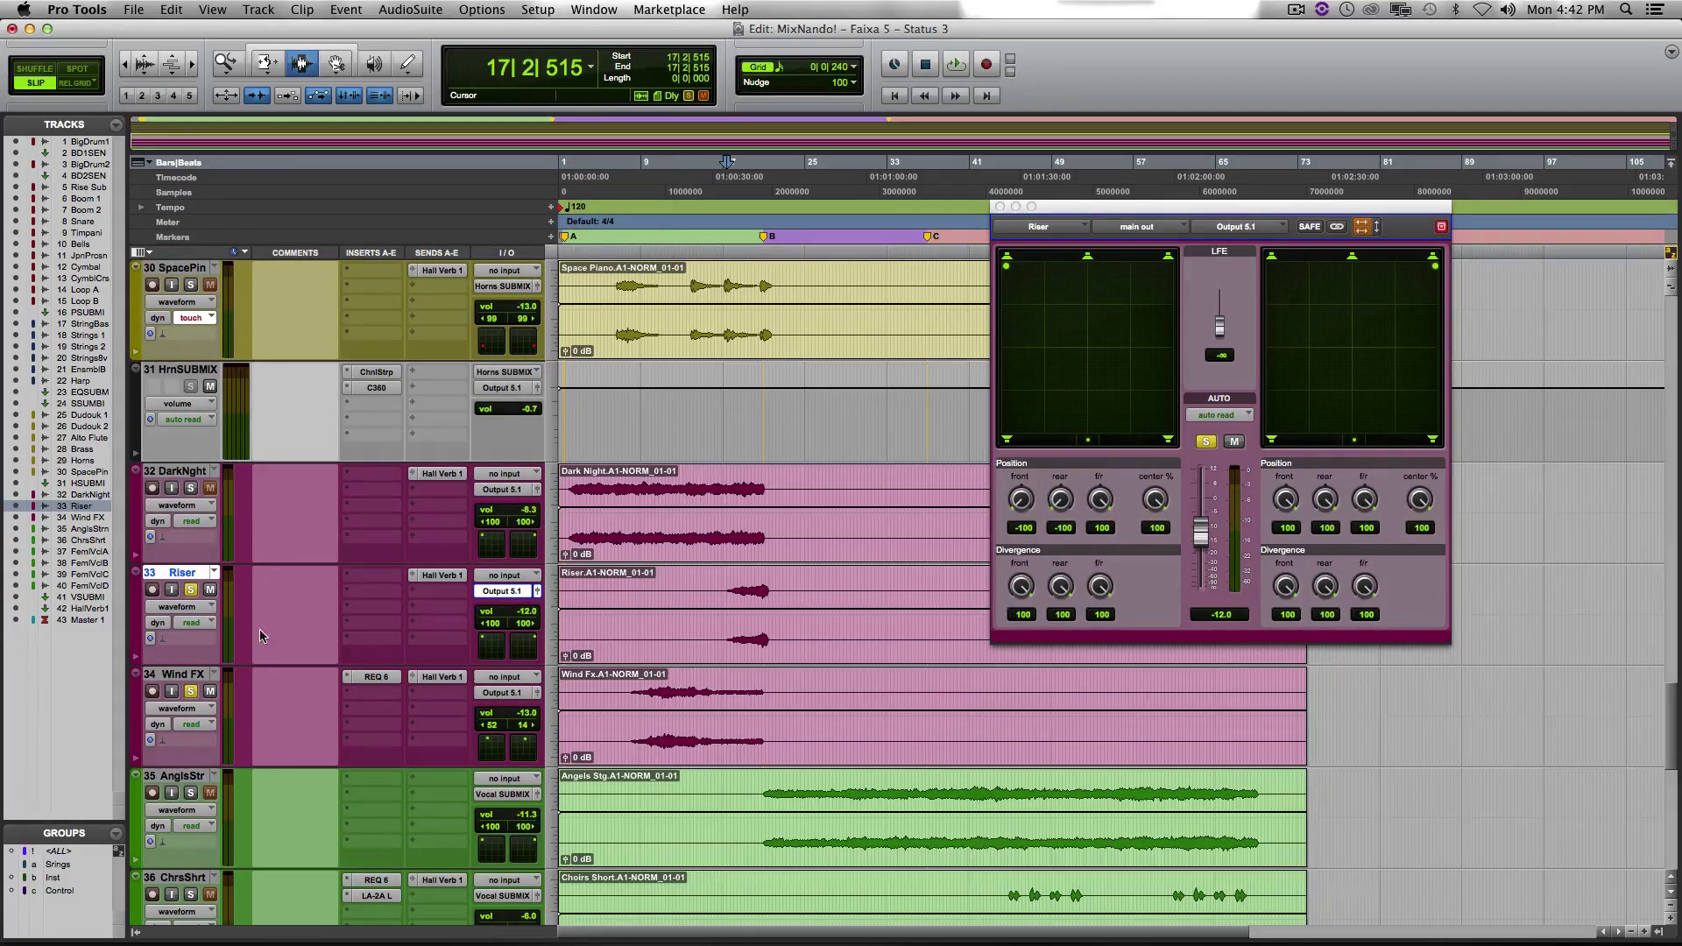
Unsolo the Riser and Wind FX tracks and close the Riser's output window.
left_click(190, 589)
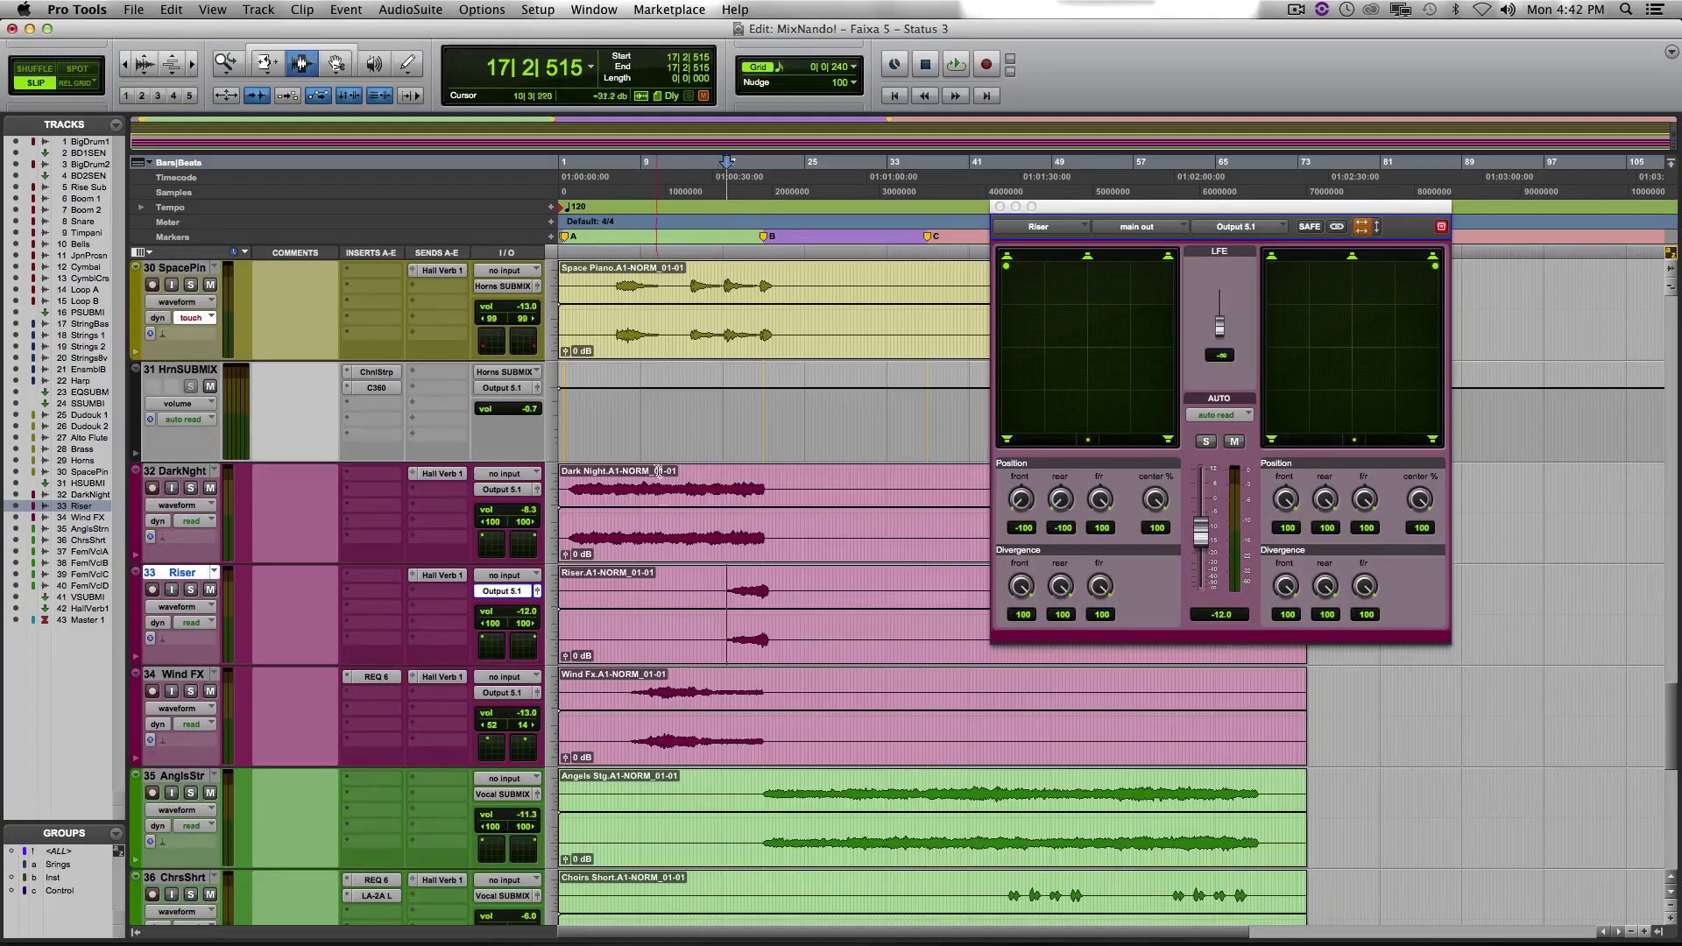
scroll(686, 537, "up", 1)
scroll(686, 537, "up", 2)
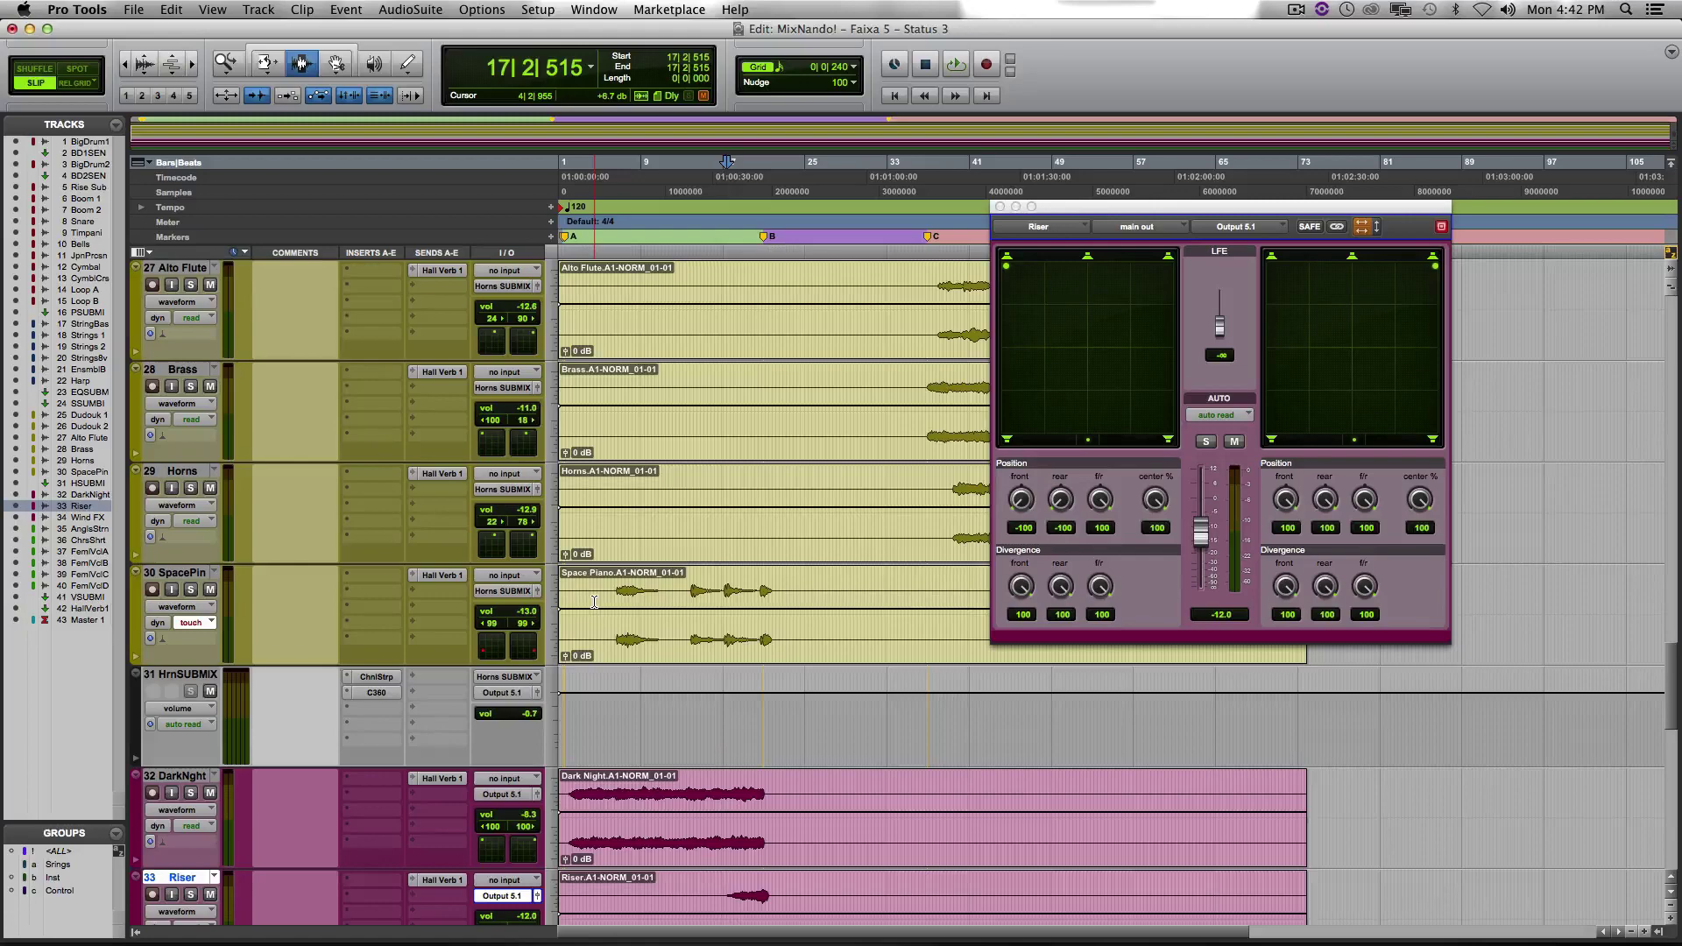
scroll(595, 602, "up", 10)
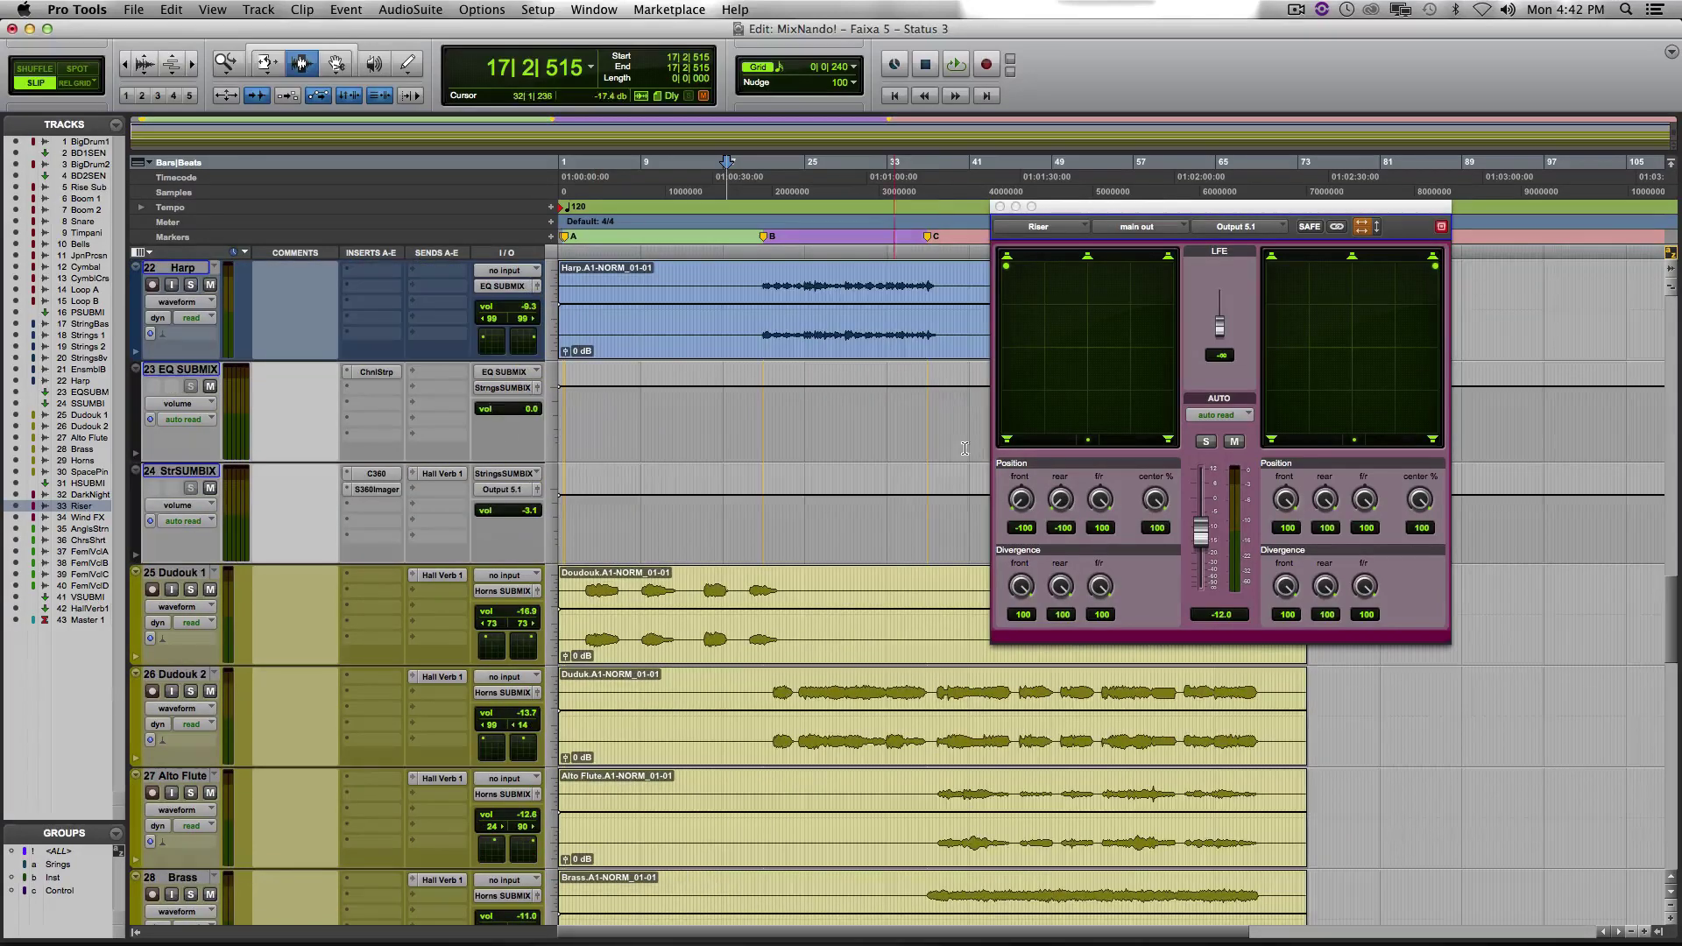
left_click(999, 206)
Place the cursor at Big Drum 2's first hit and open its reverb send and main output windows to examine the LFE settings.
scroll(989, 548, "up", 20)
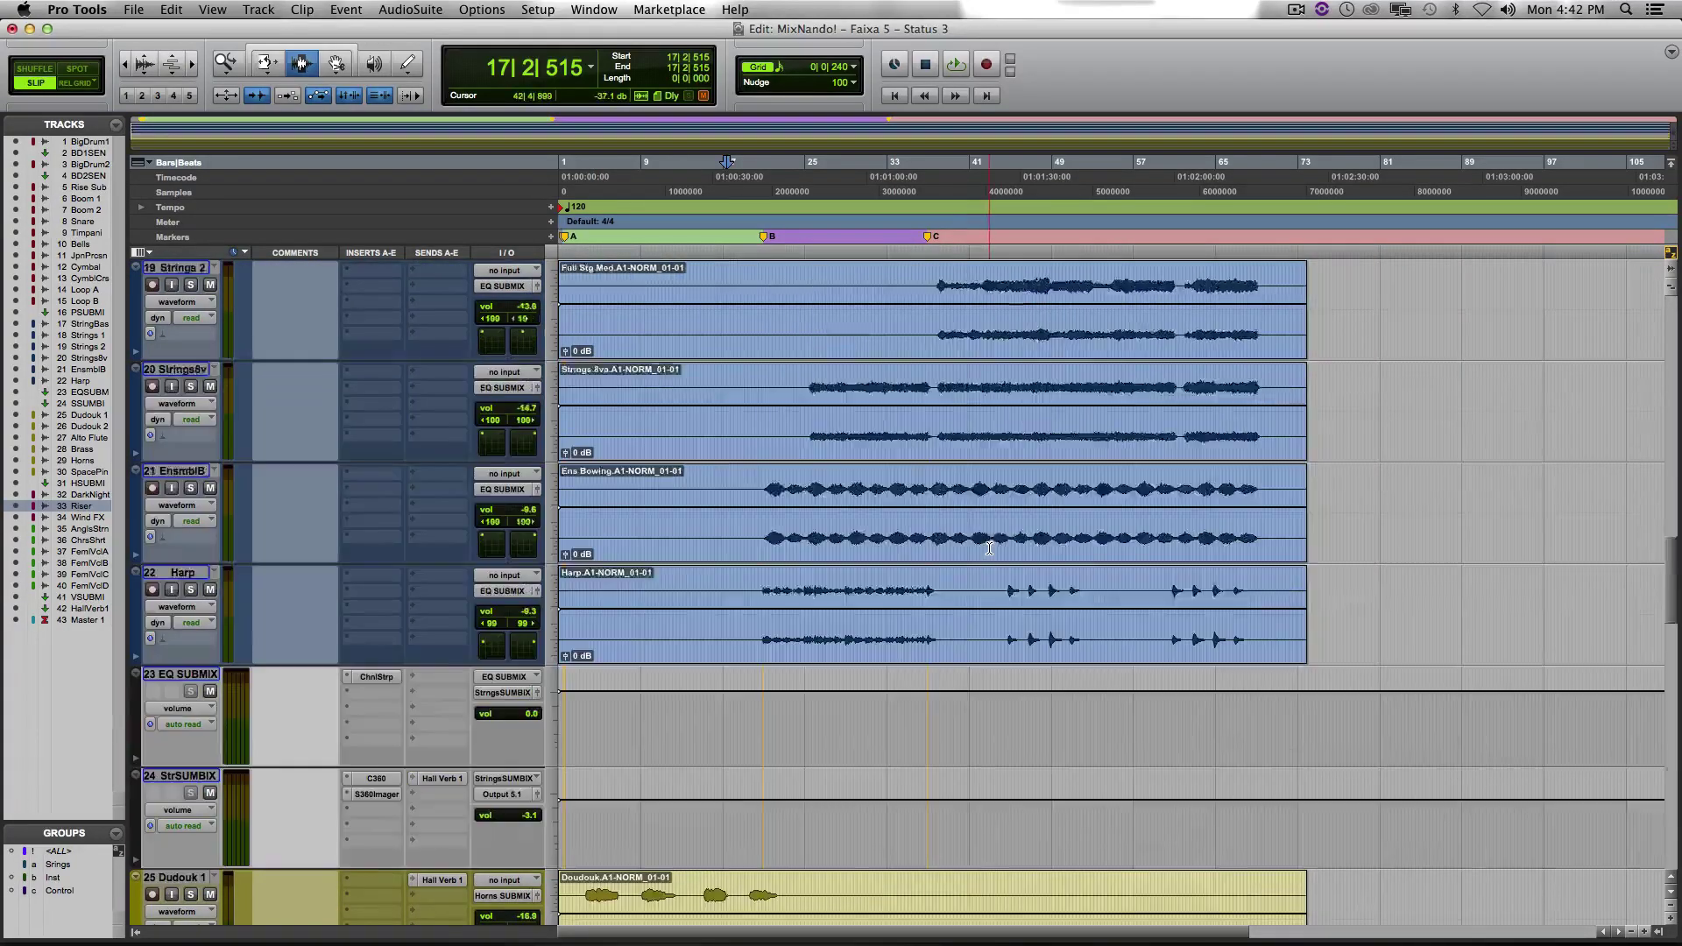
scroll(989, 548, "up", 15)
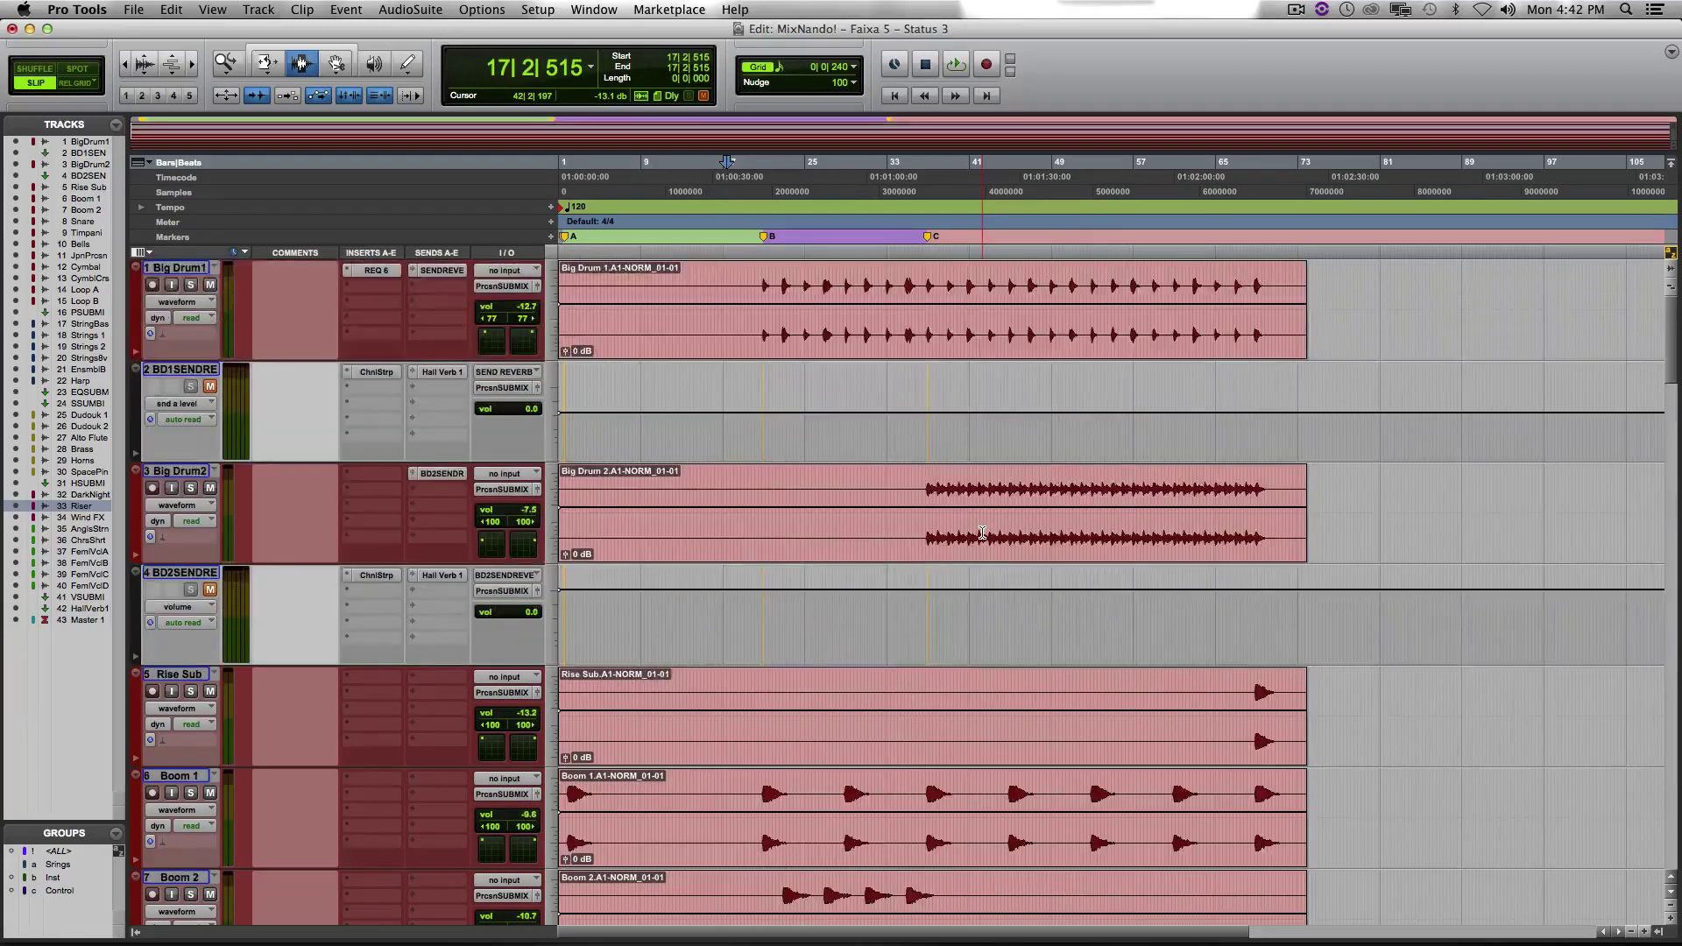
left_click(929, 500)
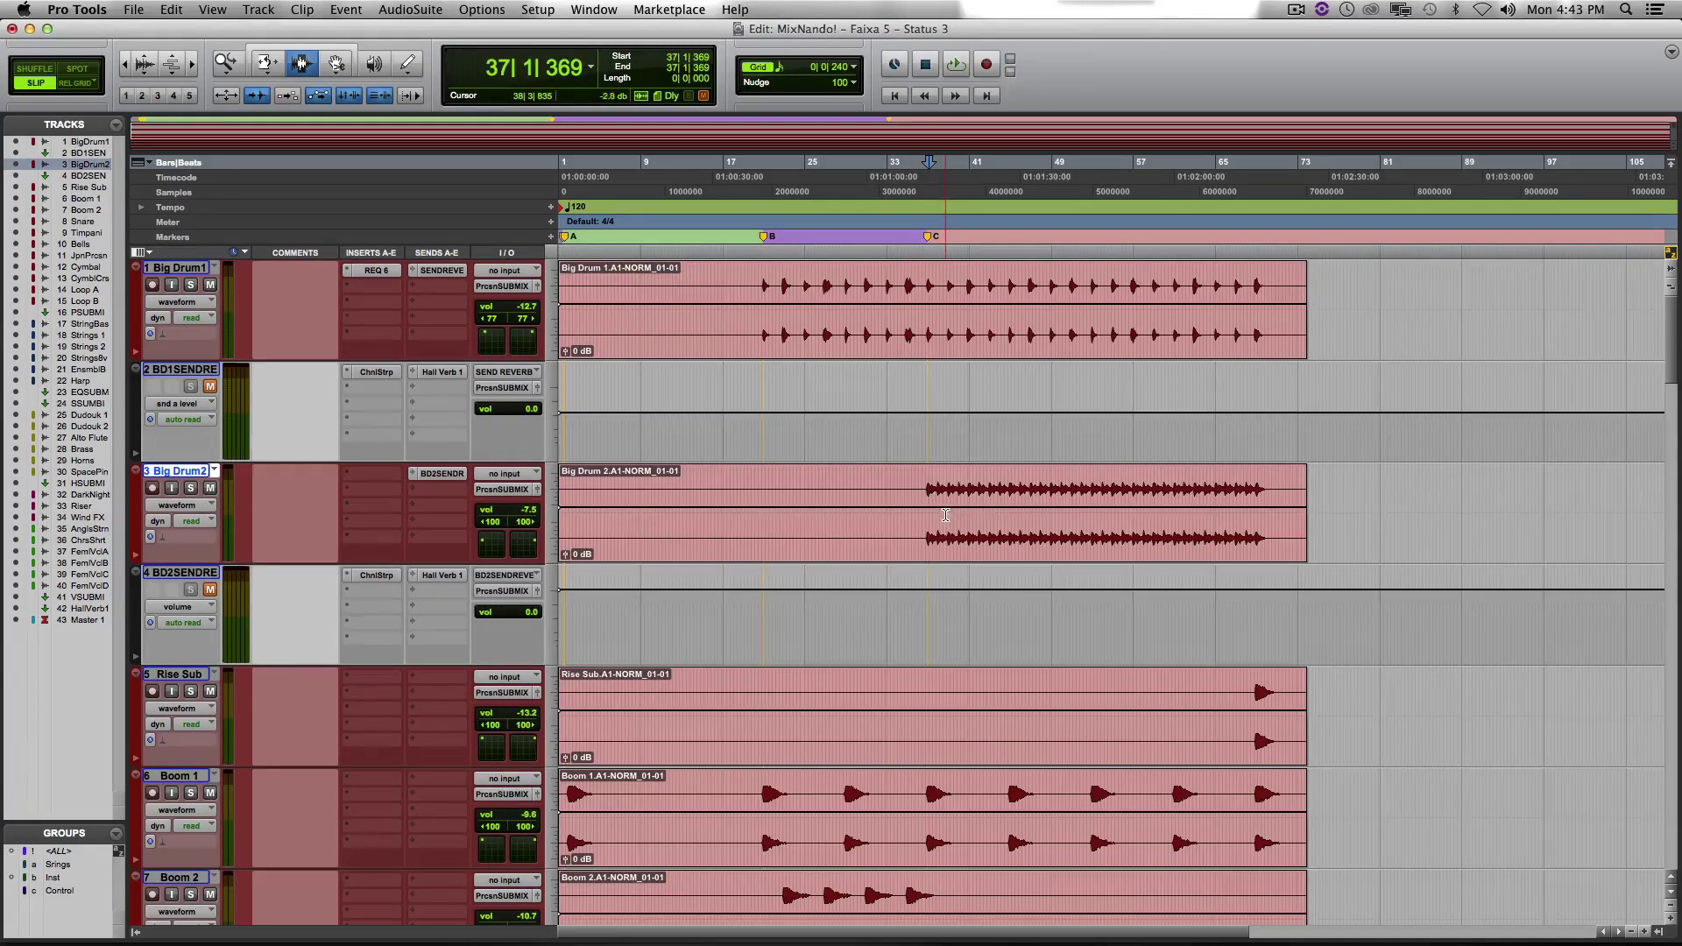
left_click(442, 473)
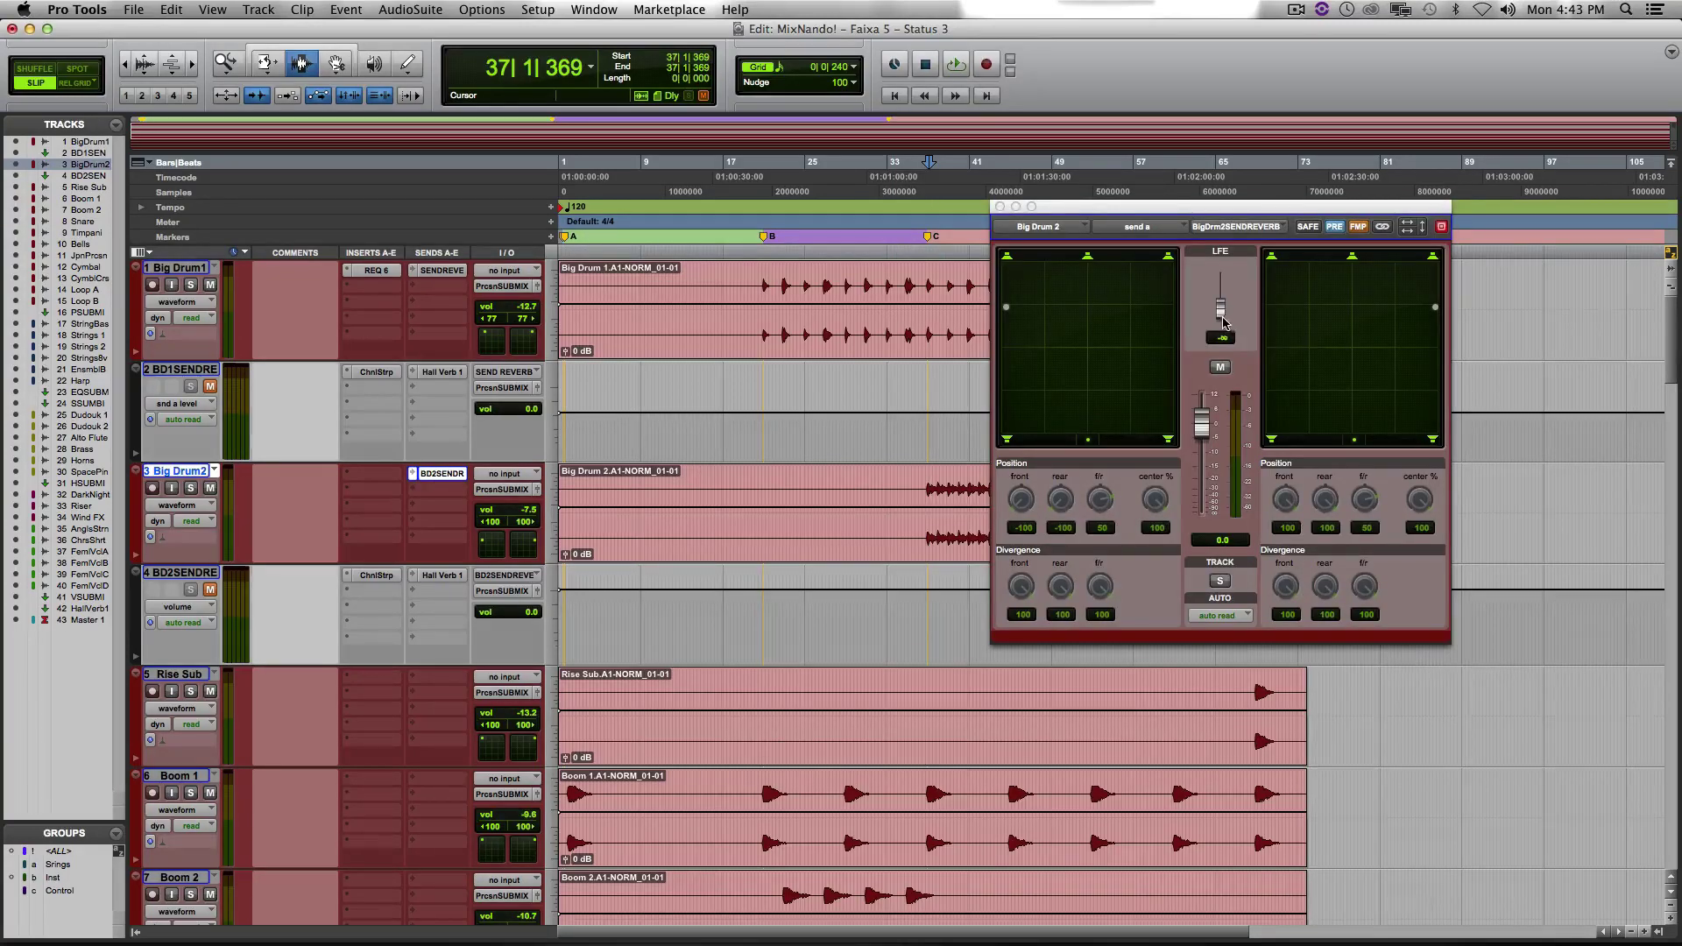
left_click(537, 491)
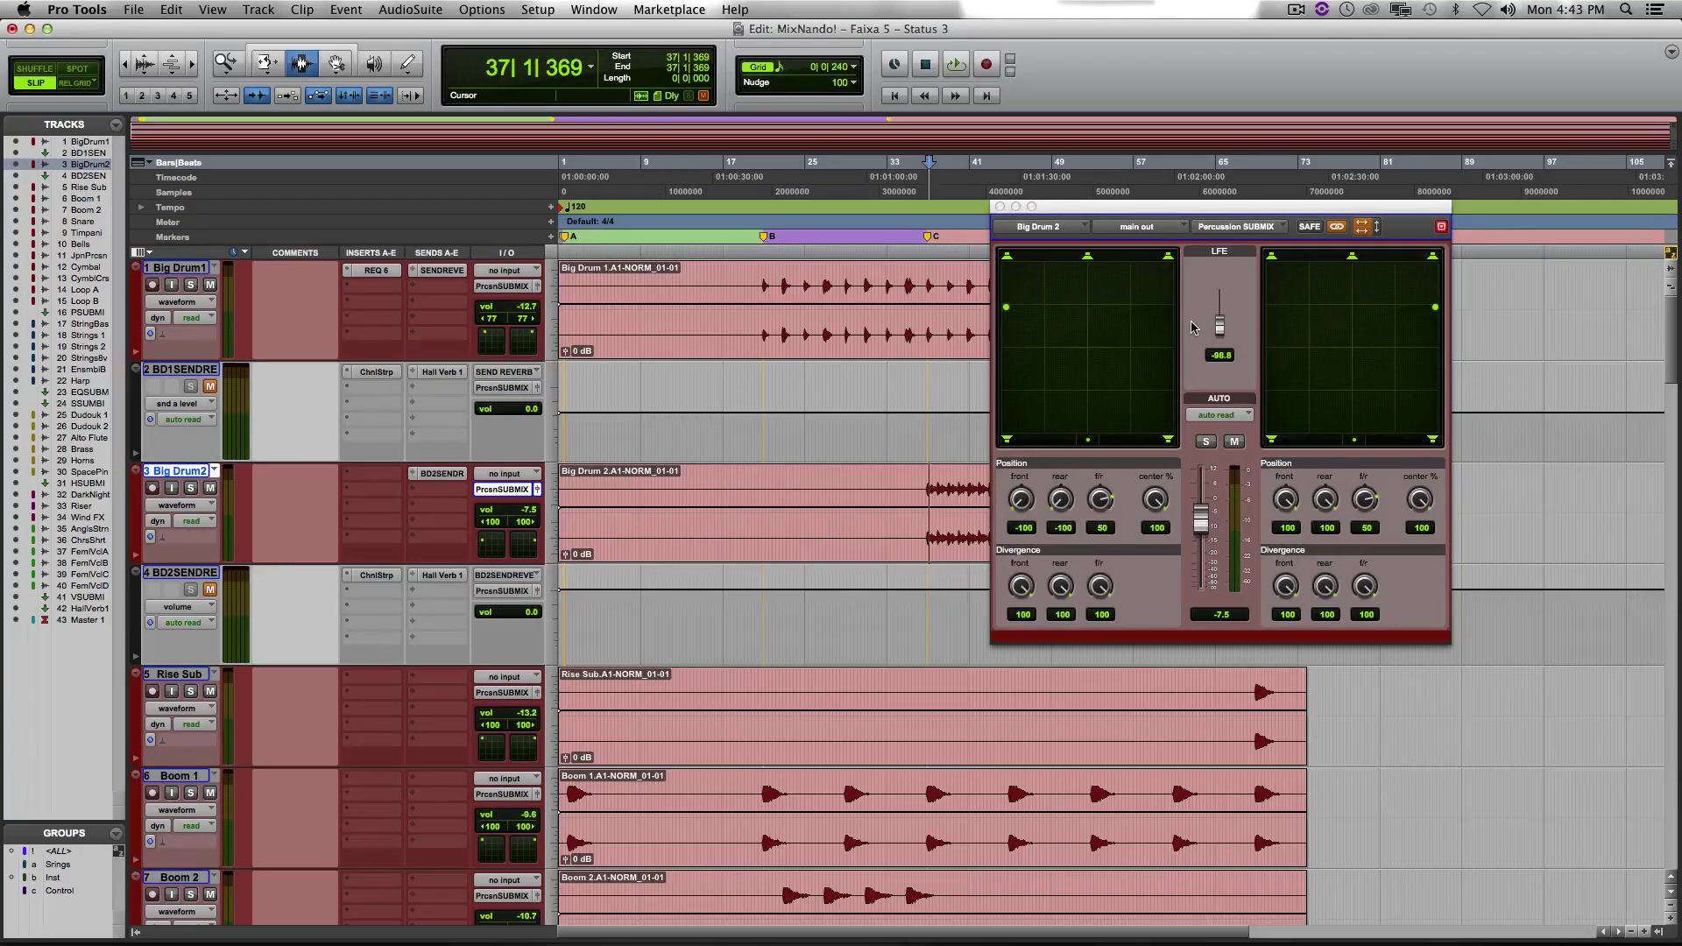
Examine Big Drum 2's reverb send level and the Channel Strip on its send reverb track, closing the open windows.
left_click(1015, 207)
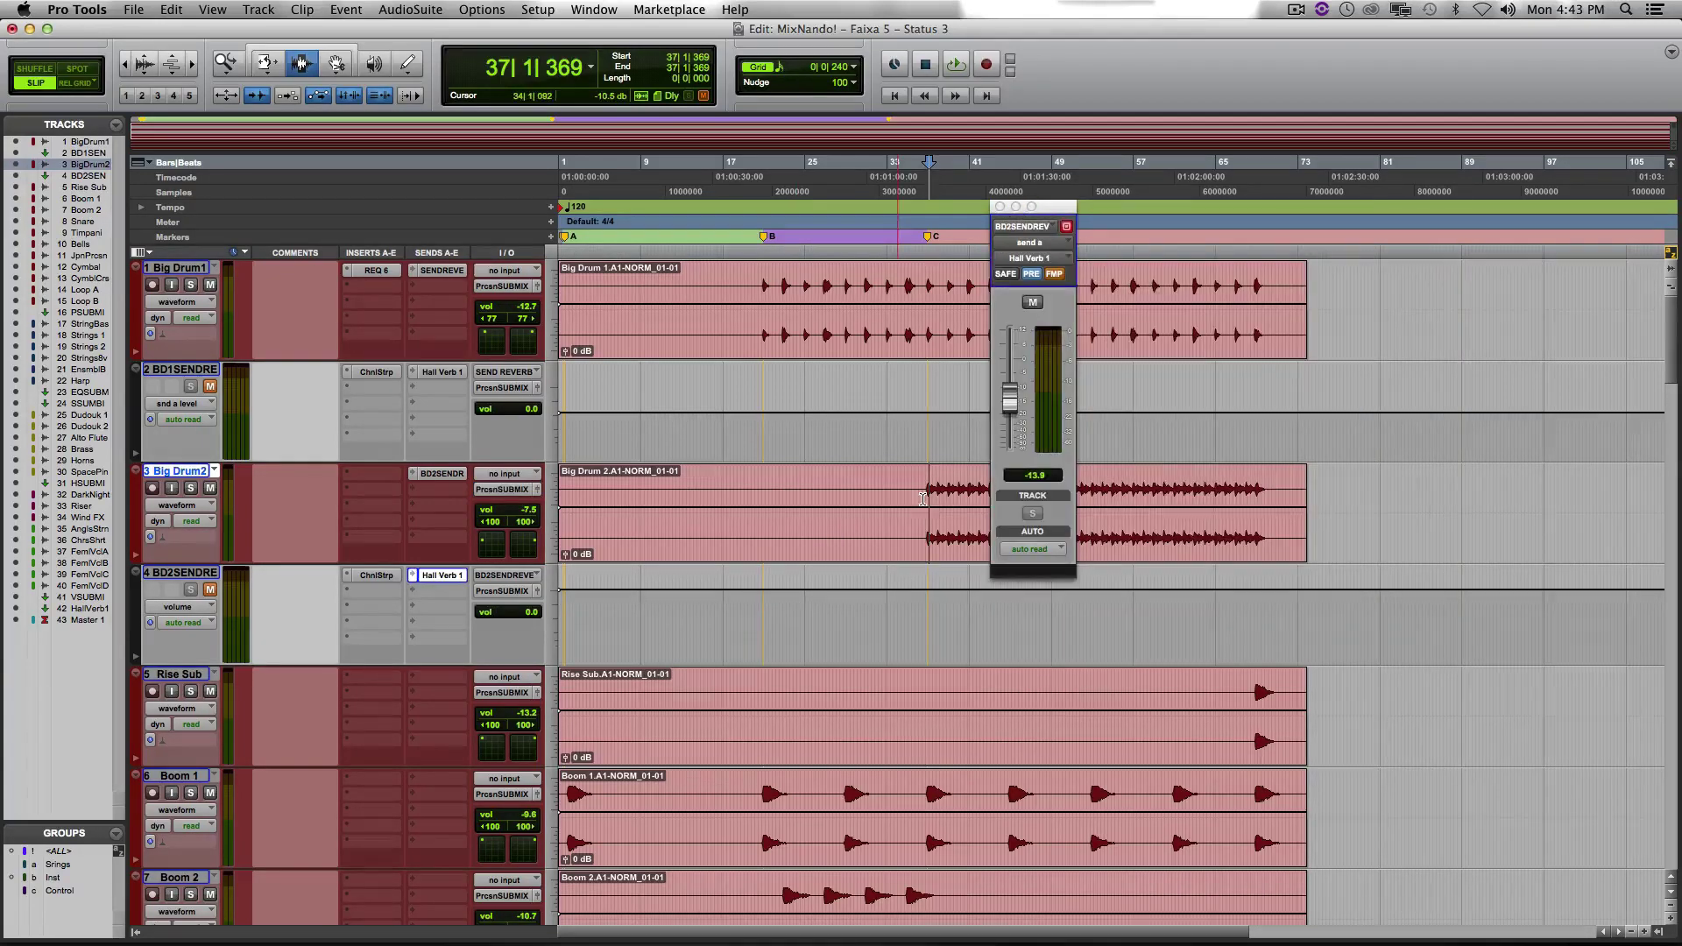
left_click(386, 576)
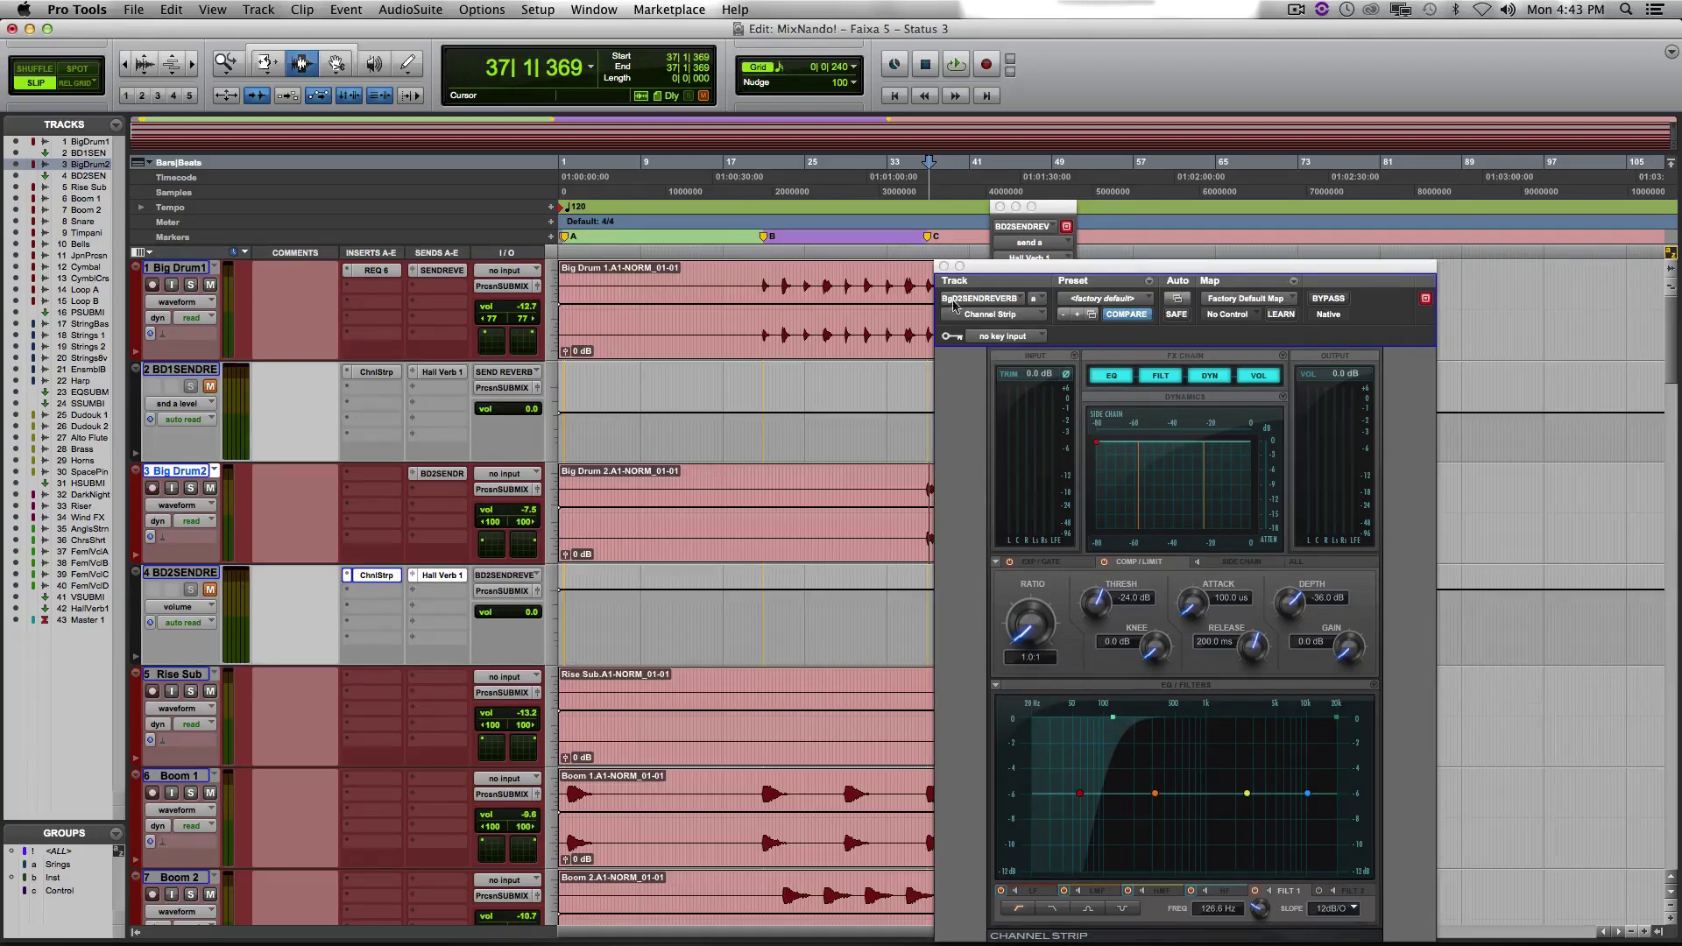
left_click(943, 266)
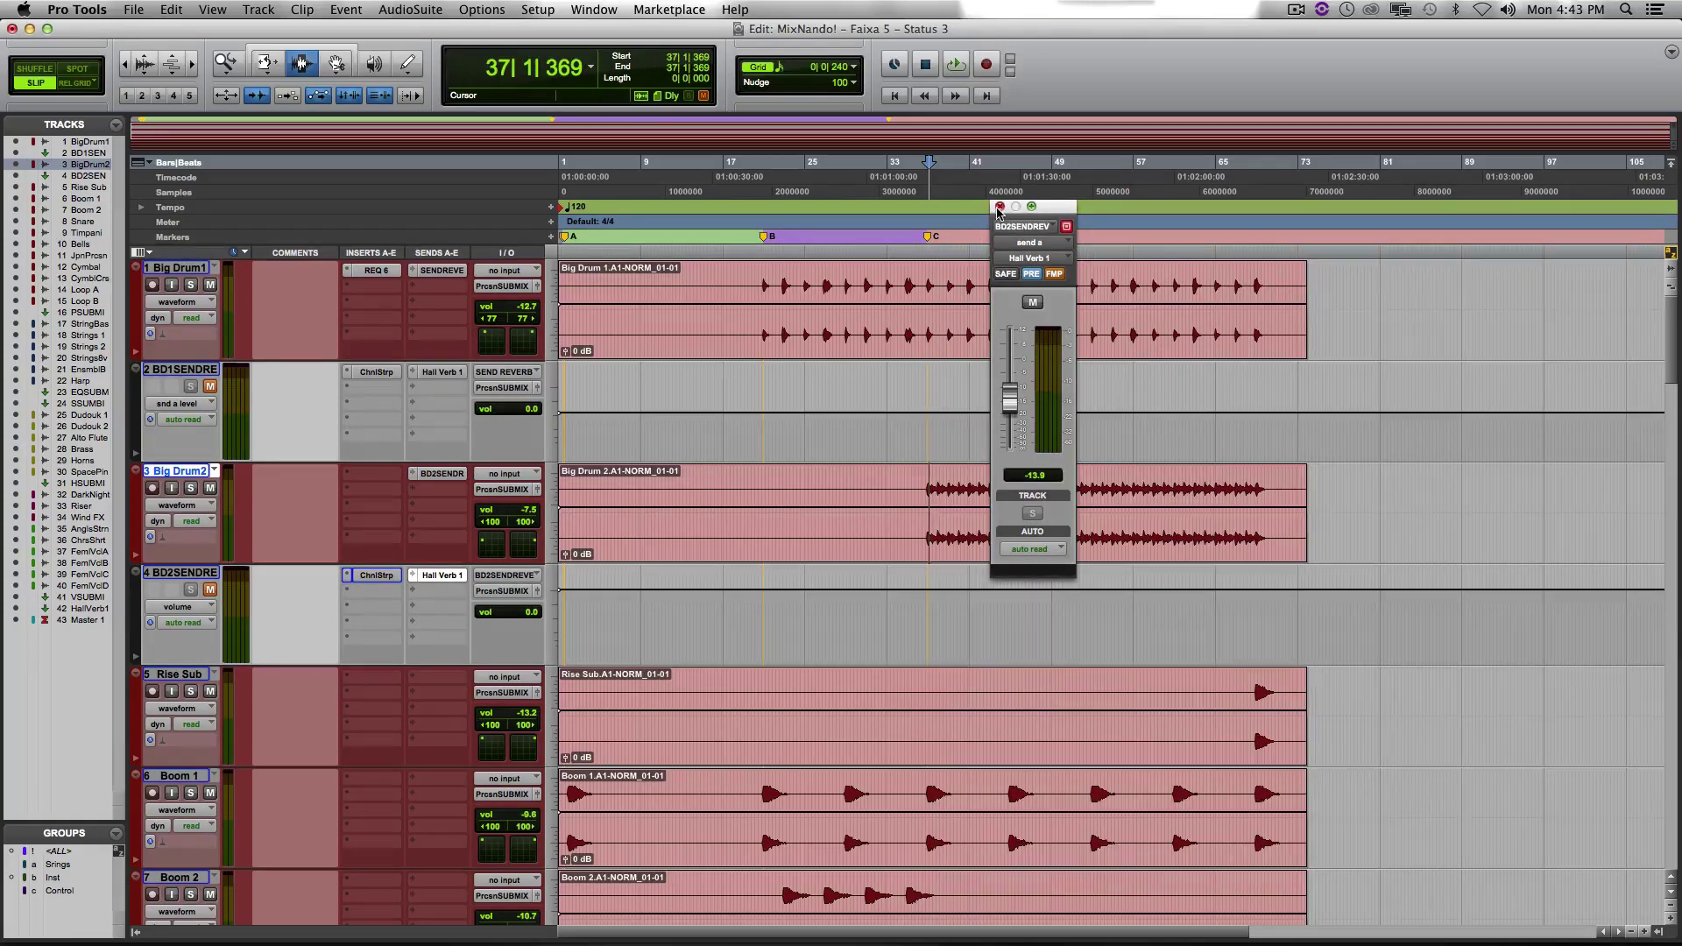
left_click(1000, 207)
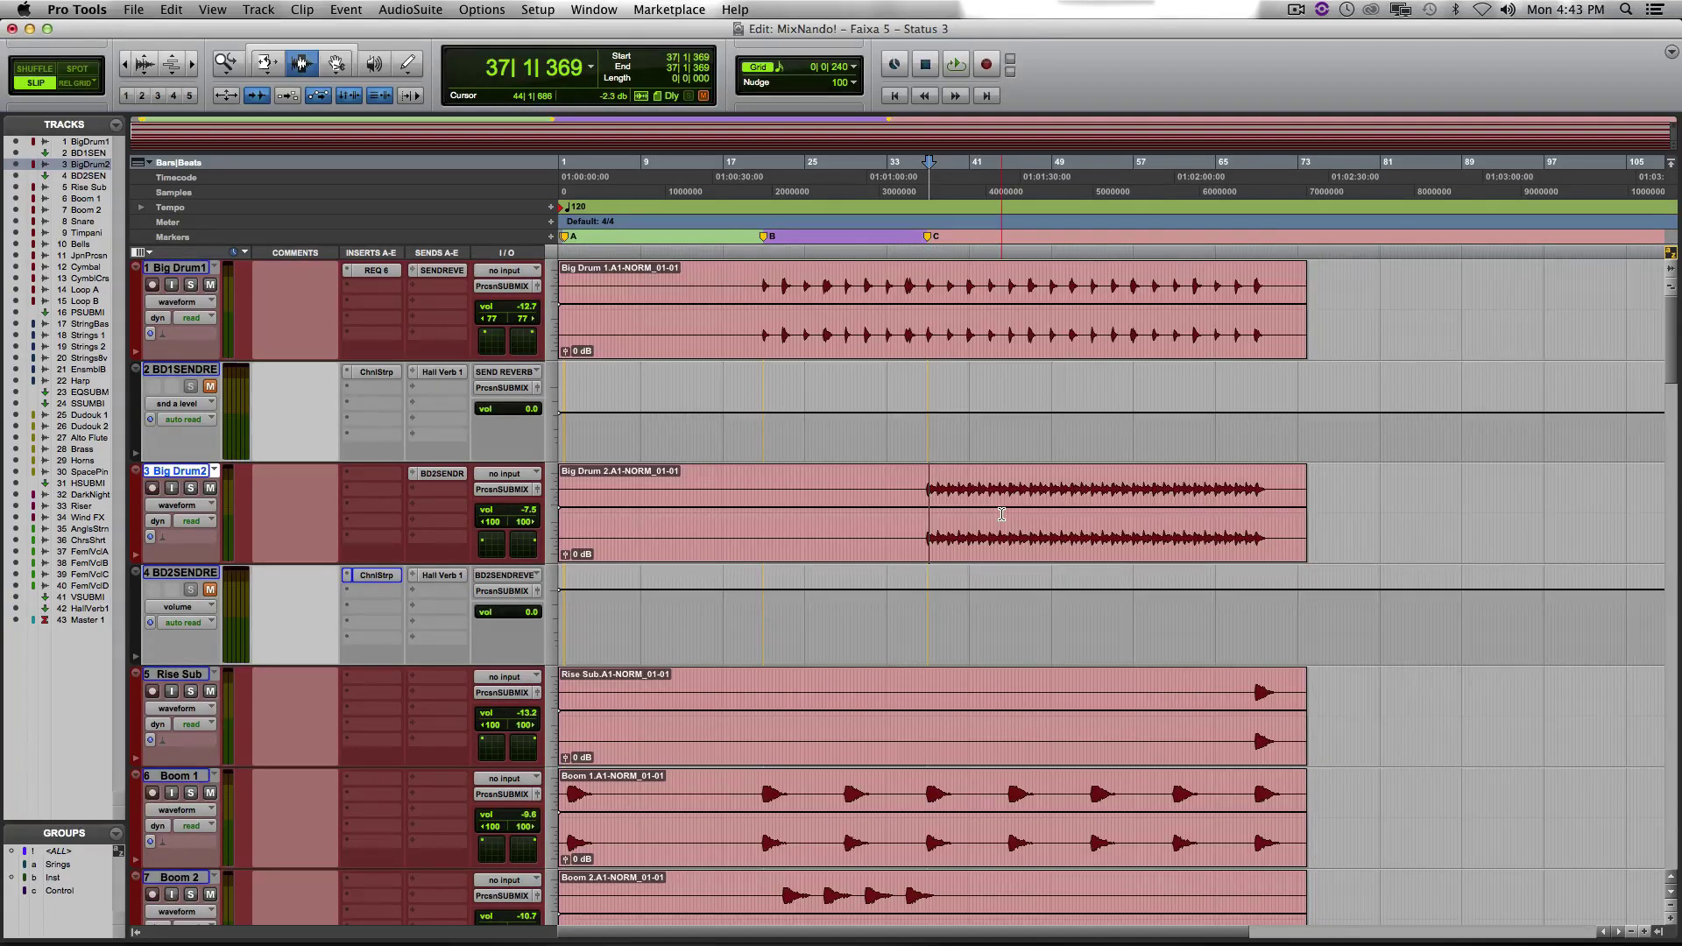
Look over the session's tracks from the percussion through strings, horns and vocals to Master 1, returning to Big Drum 1.
scroll(1001, 514, "down", 10)
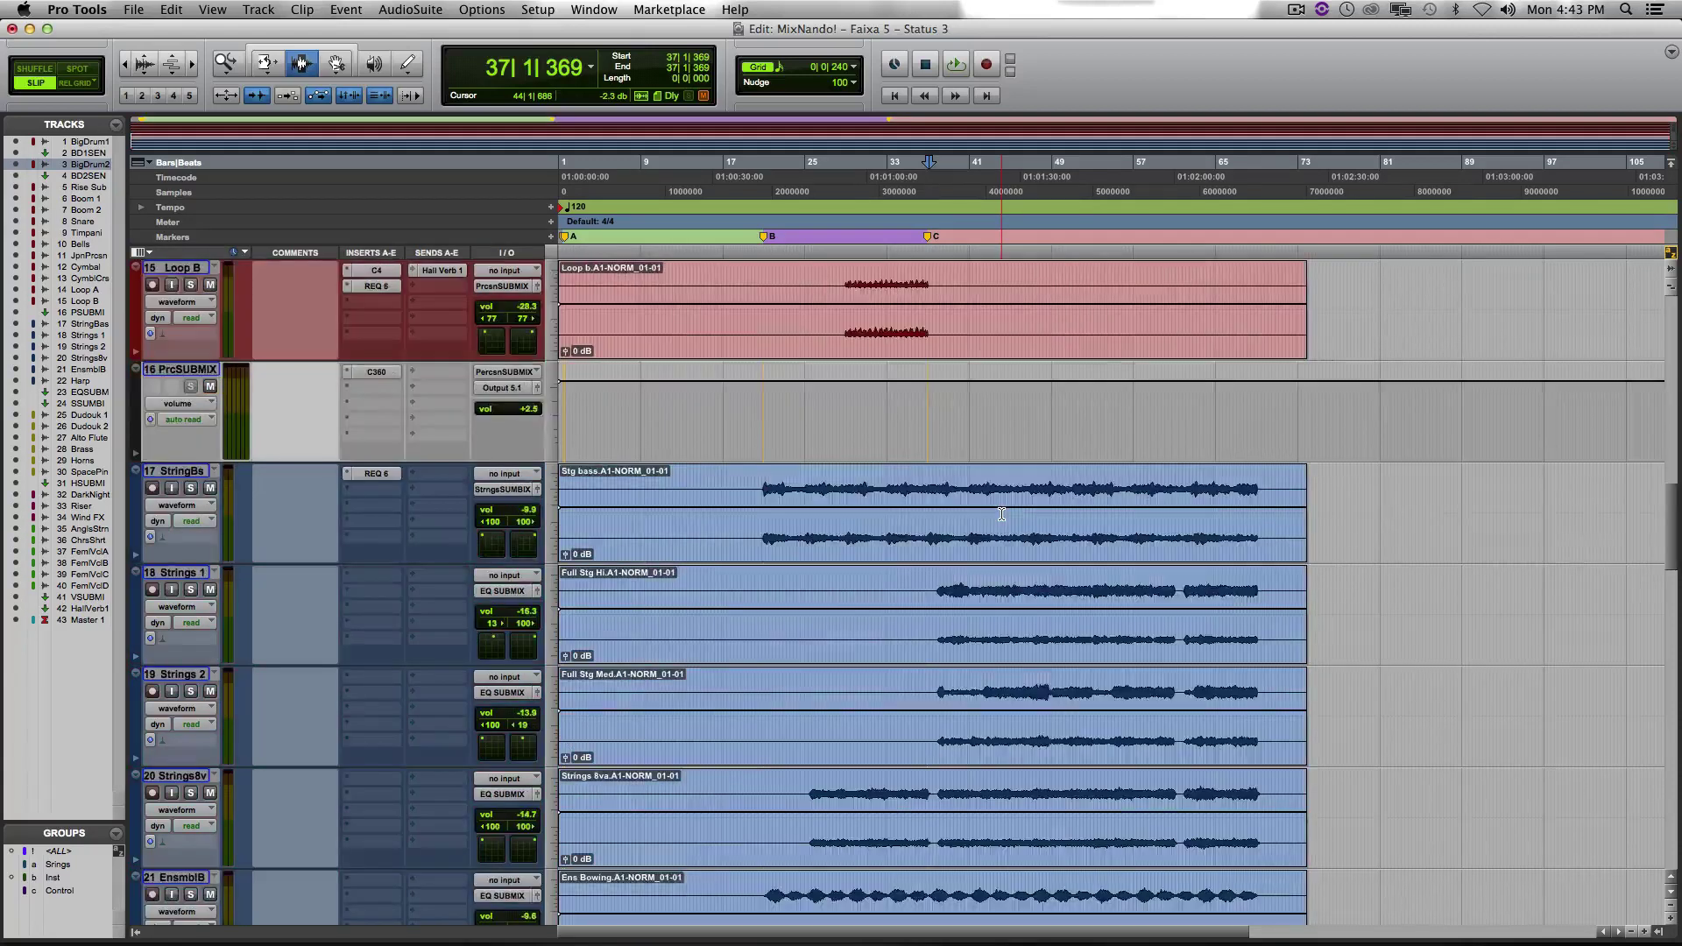
scroll(1001, 514, "down", 5)
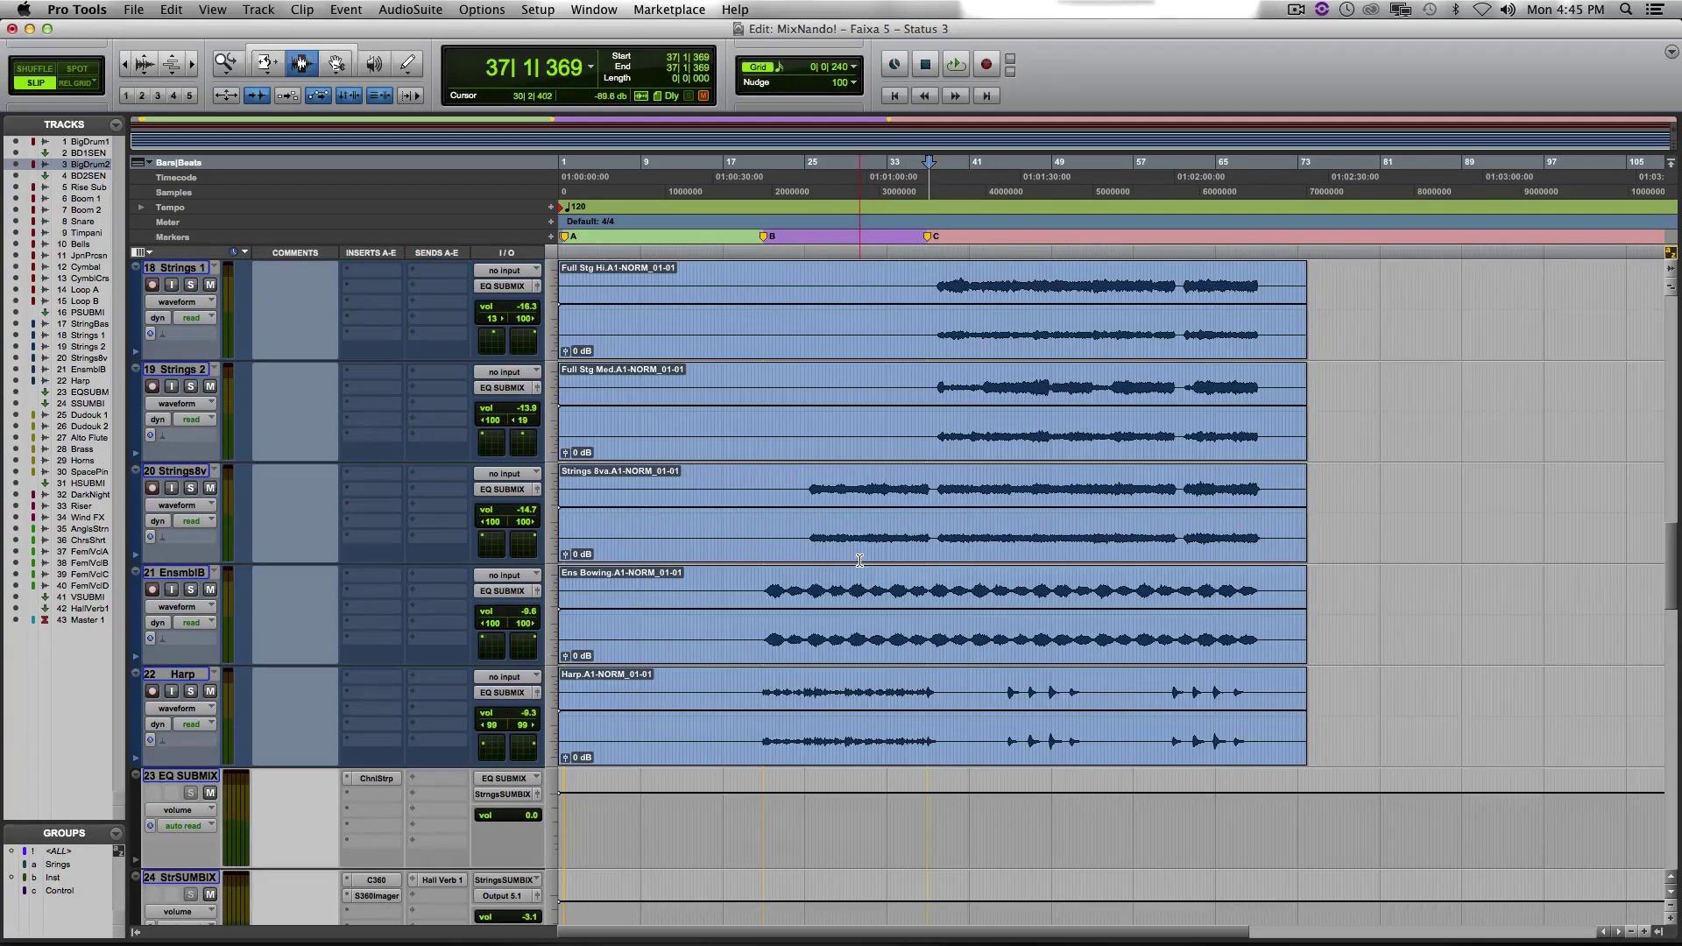
scroll(859, 561, "up", 10)
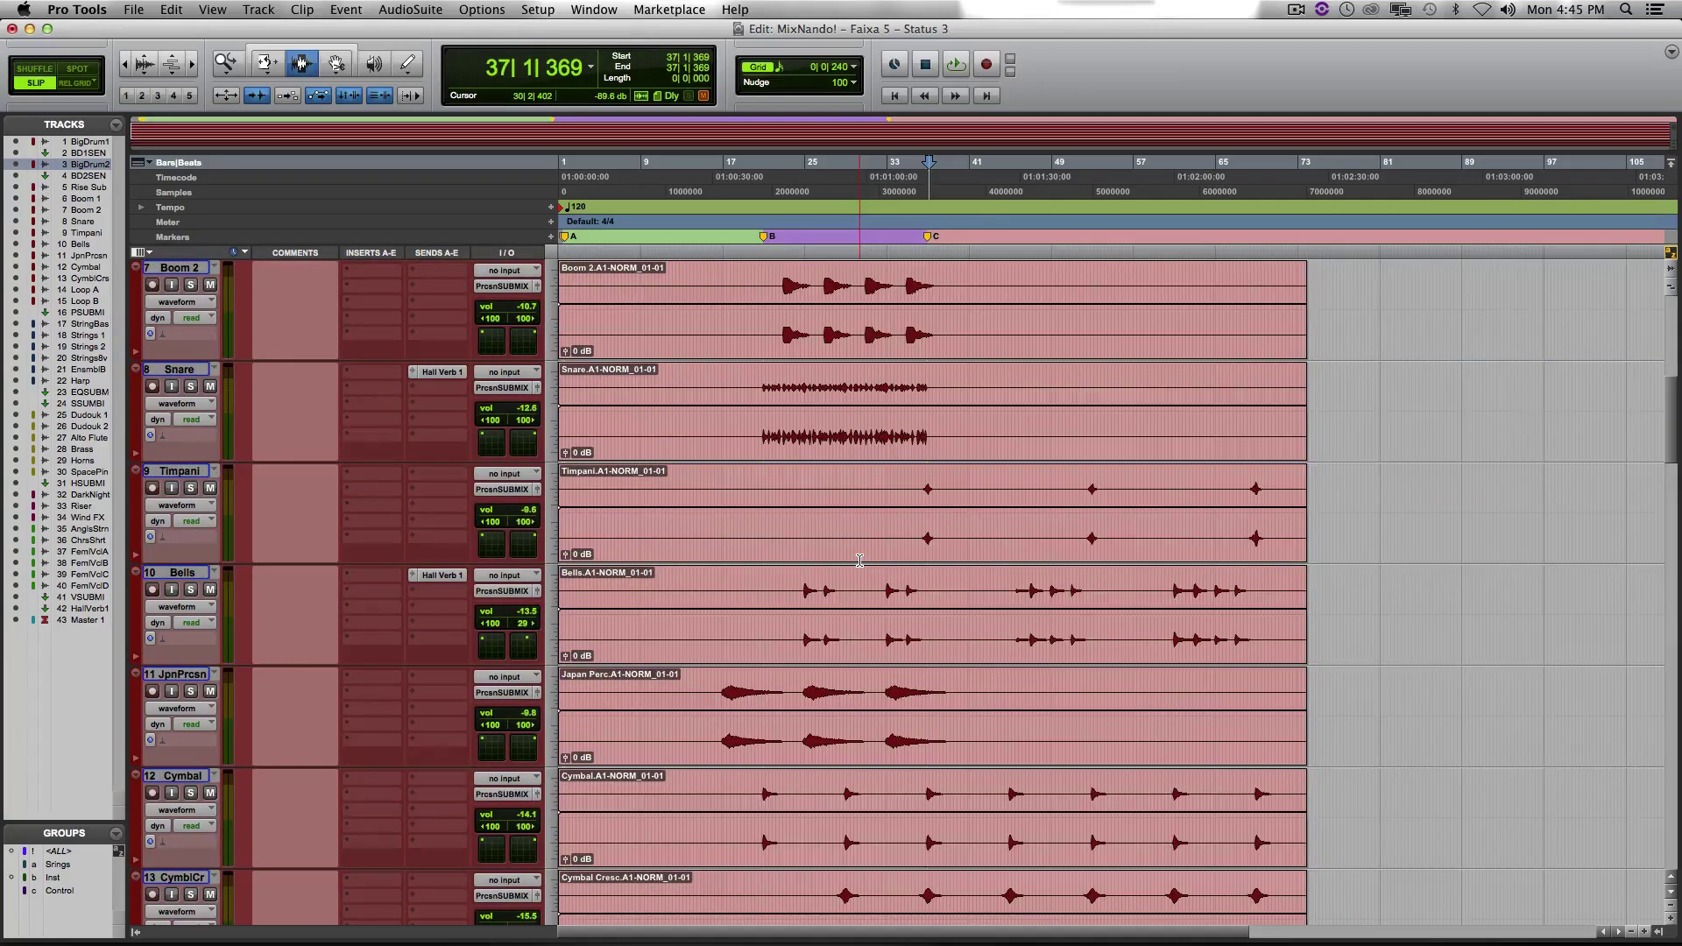
scroll(860, 561, "down", 12)
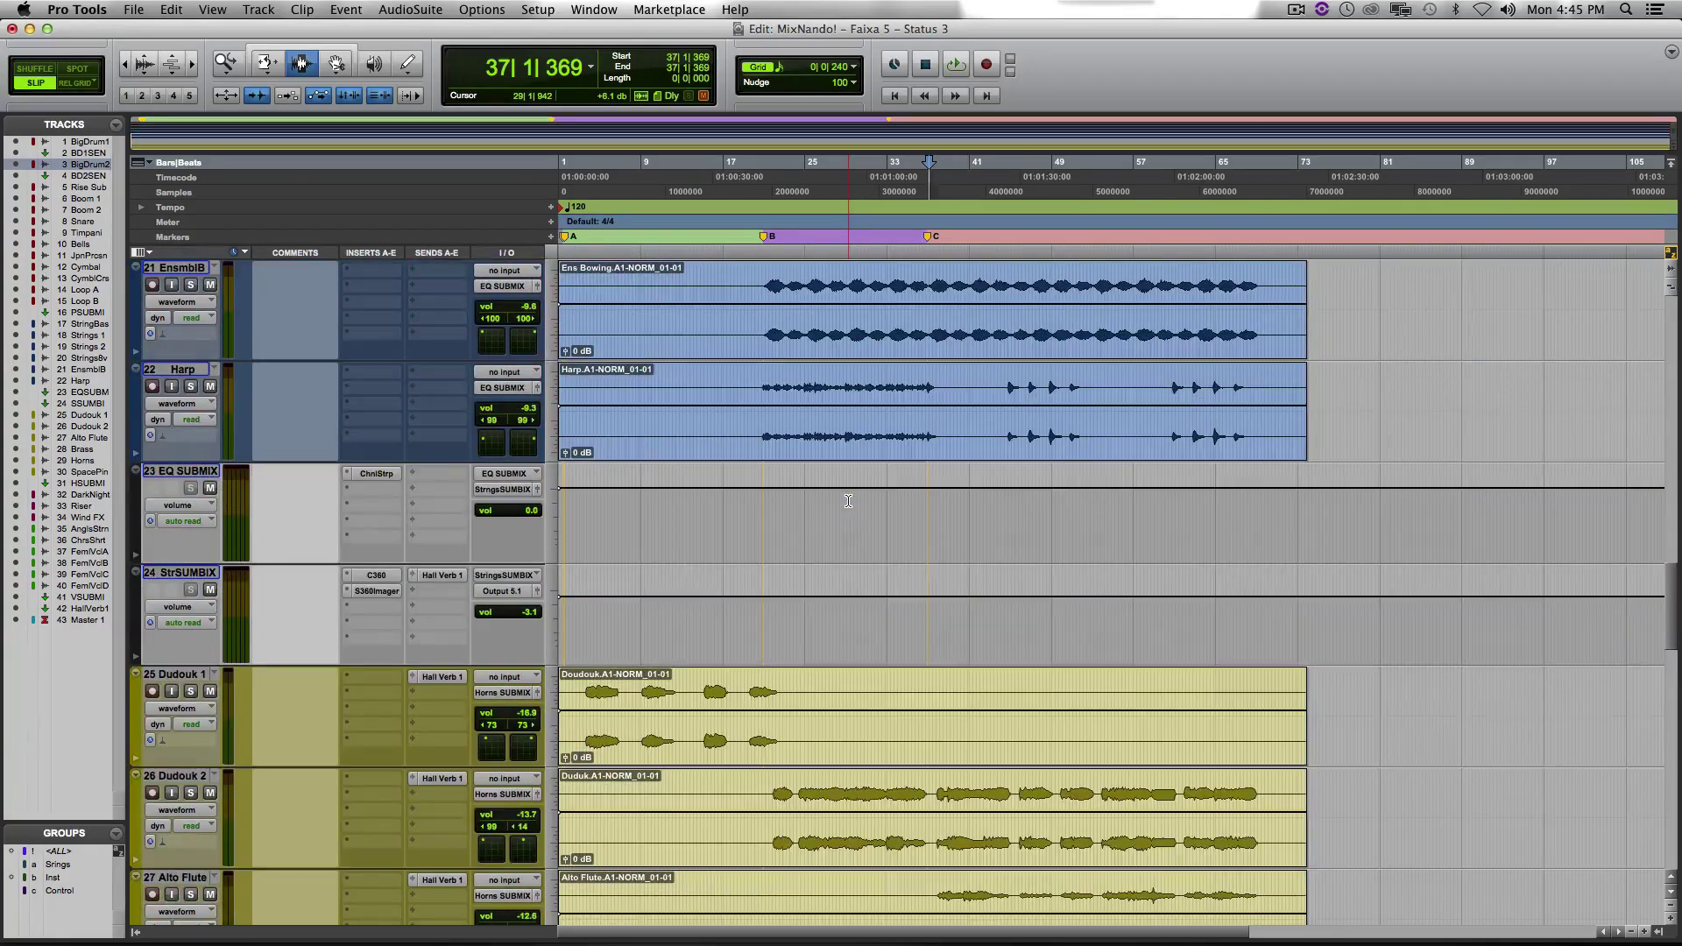
scroll(848, 501, "down", 7)
scroll(848, 501, "down", 6)
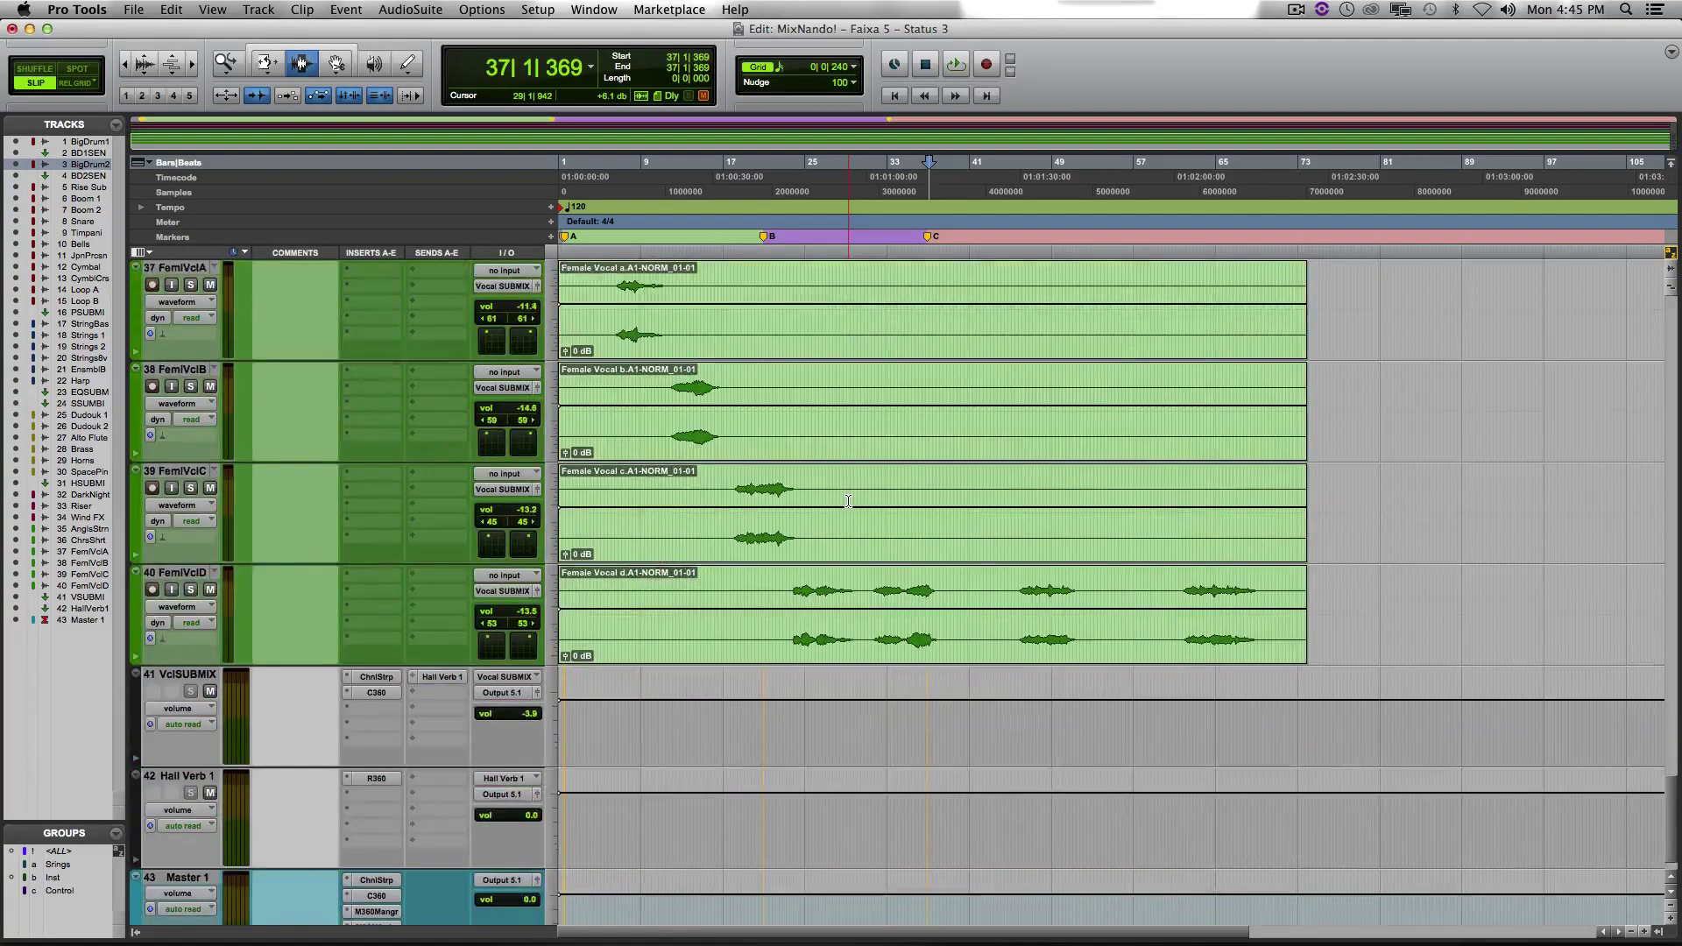
scroll(848, 501, "up", 19)
scroll(848, 501, "up", 13)
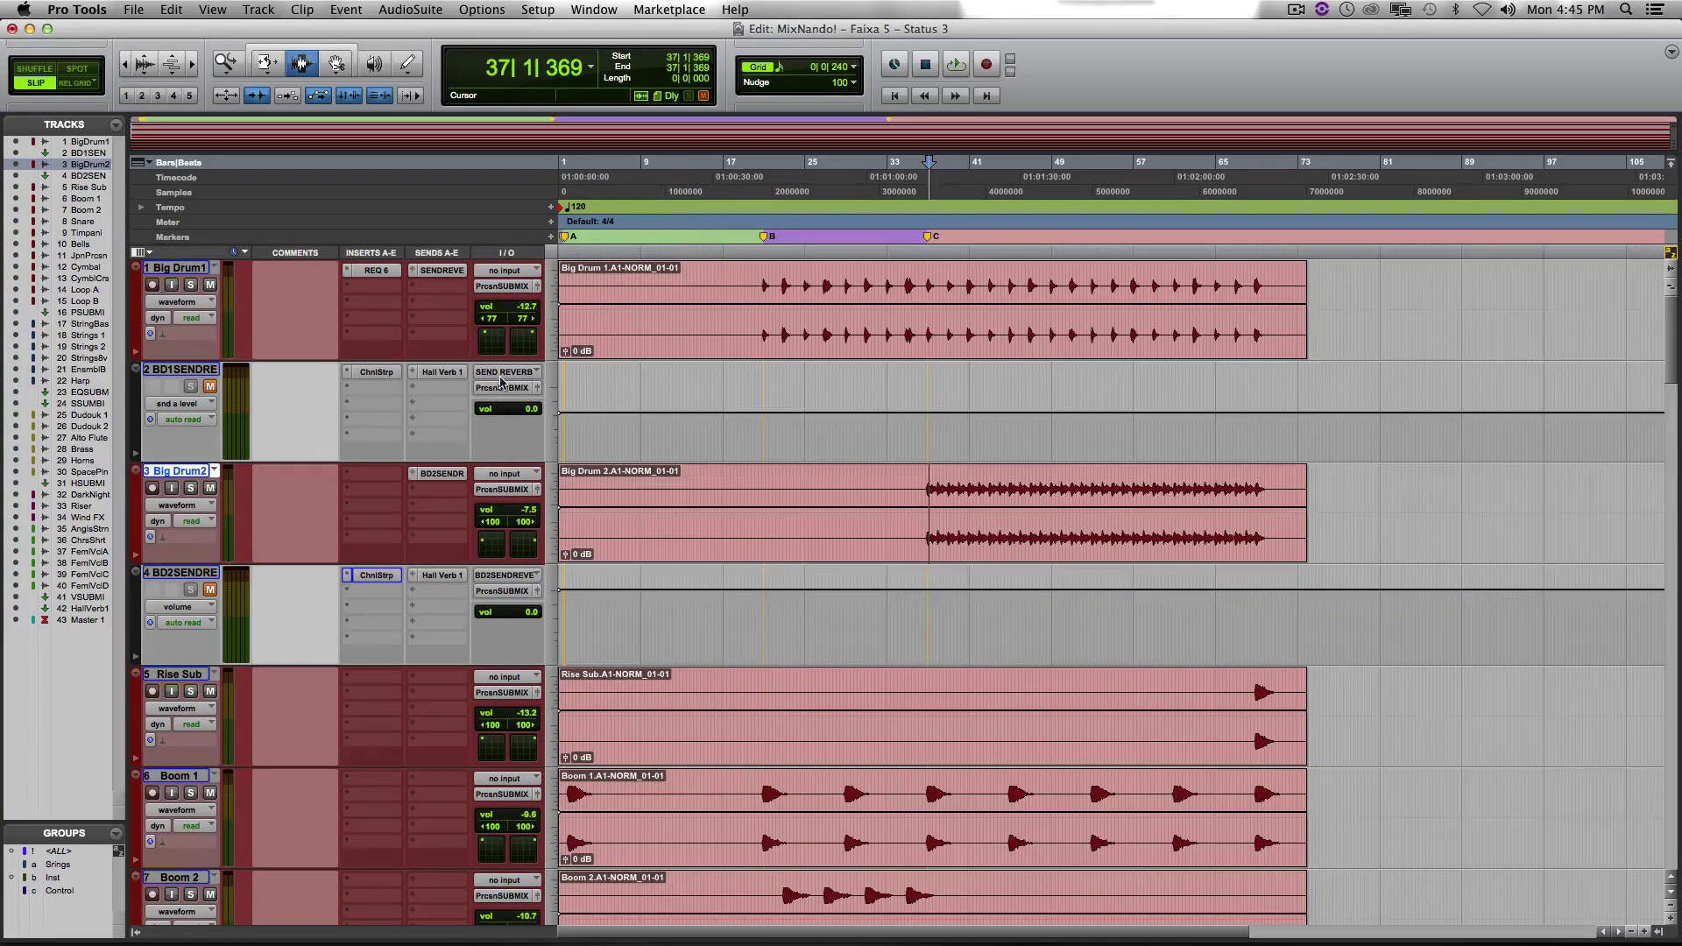
Review the percussion, strings, horns, effects and vocal tracks in order, comparing their inserts, sends and output routing.
scroll(715, 462, "down", 8)
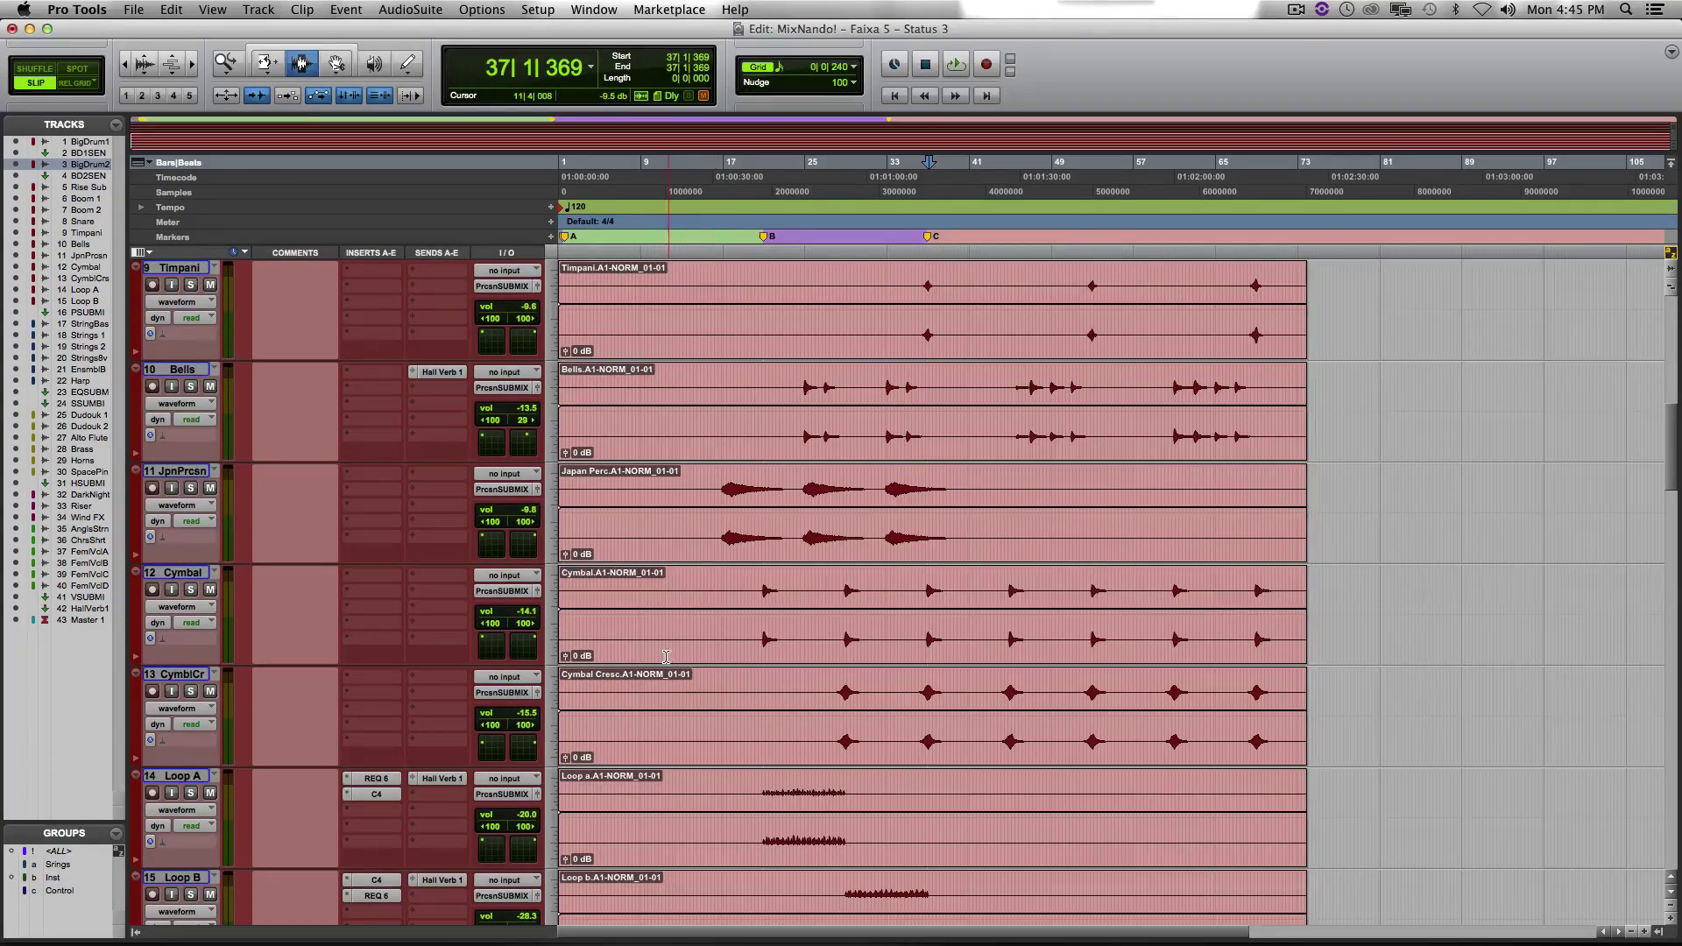
scroll(712, 728, "up", 8)
scroll(712, 728, "down", 8)
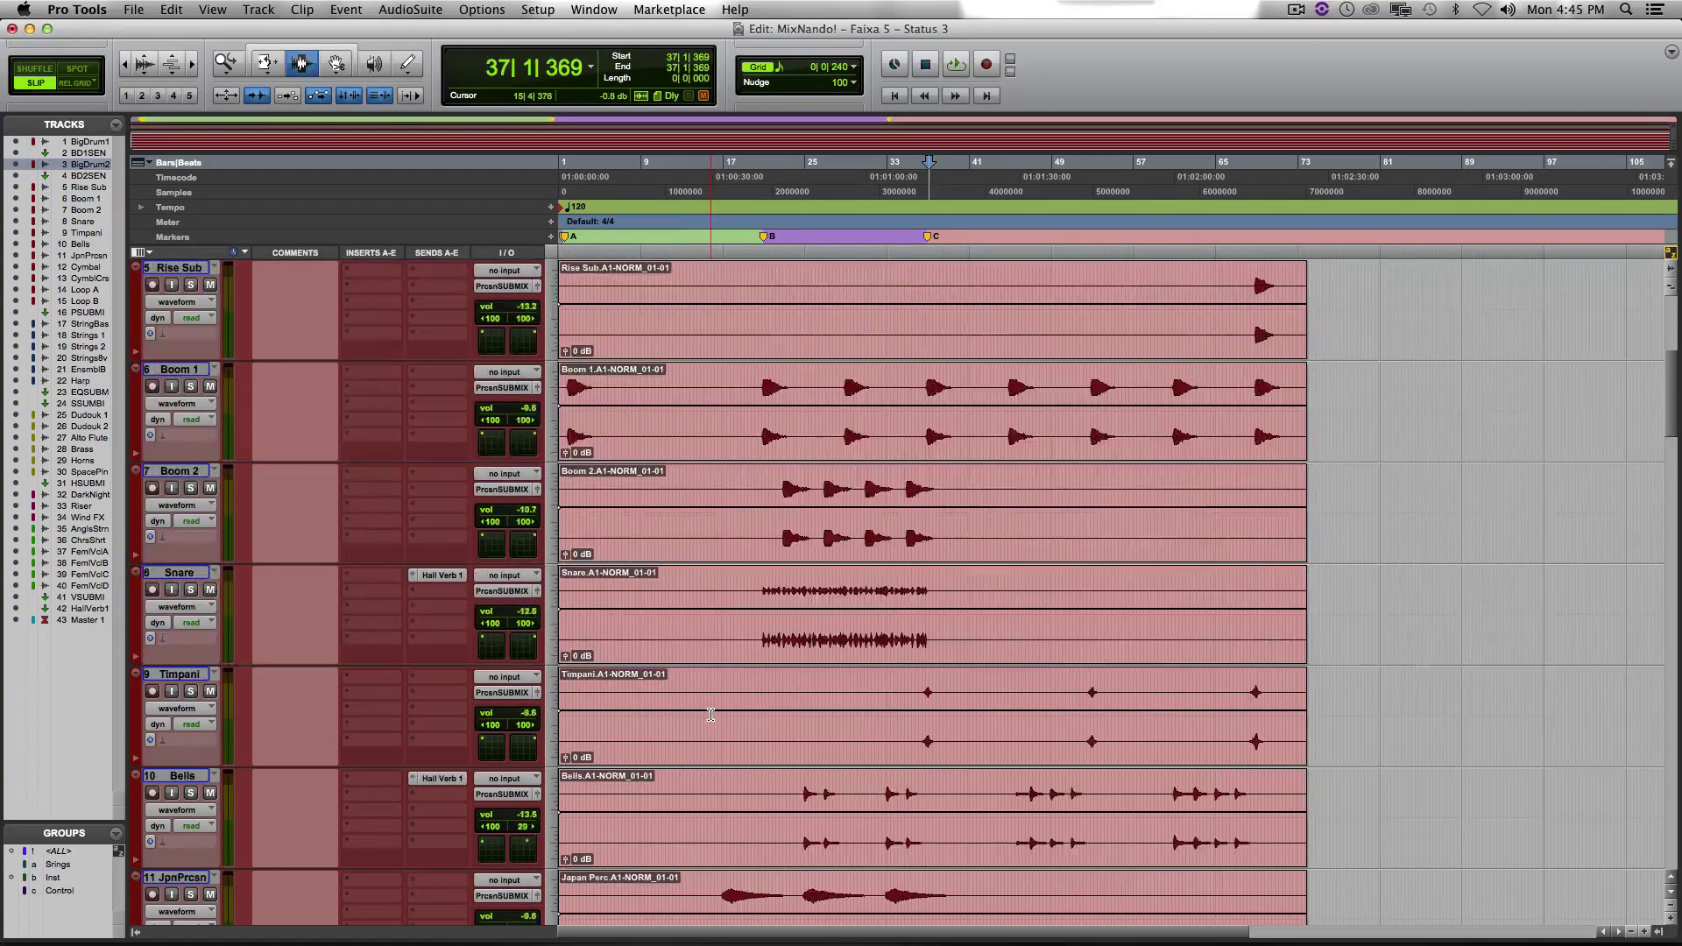
scroll(718, 553, "down", 3)
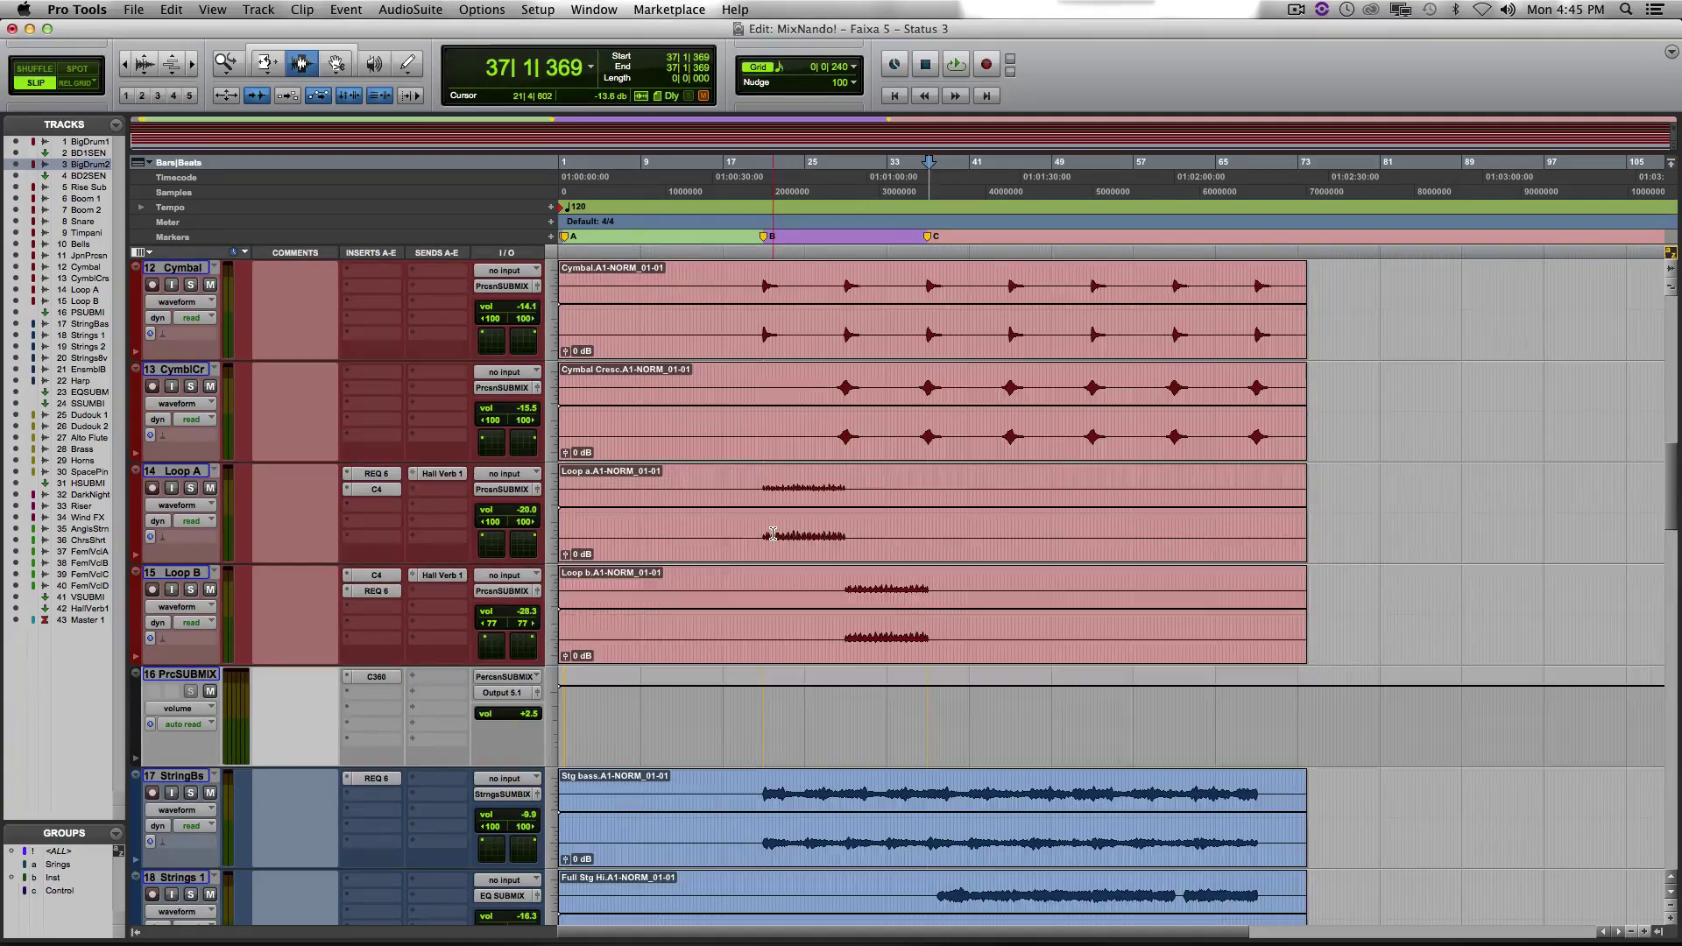
scroll(772, 534, "down", 5)
scroll(763, 454, "up", 3)
scroll(762, 454, "down", 2)
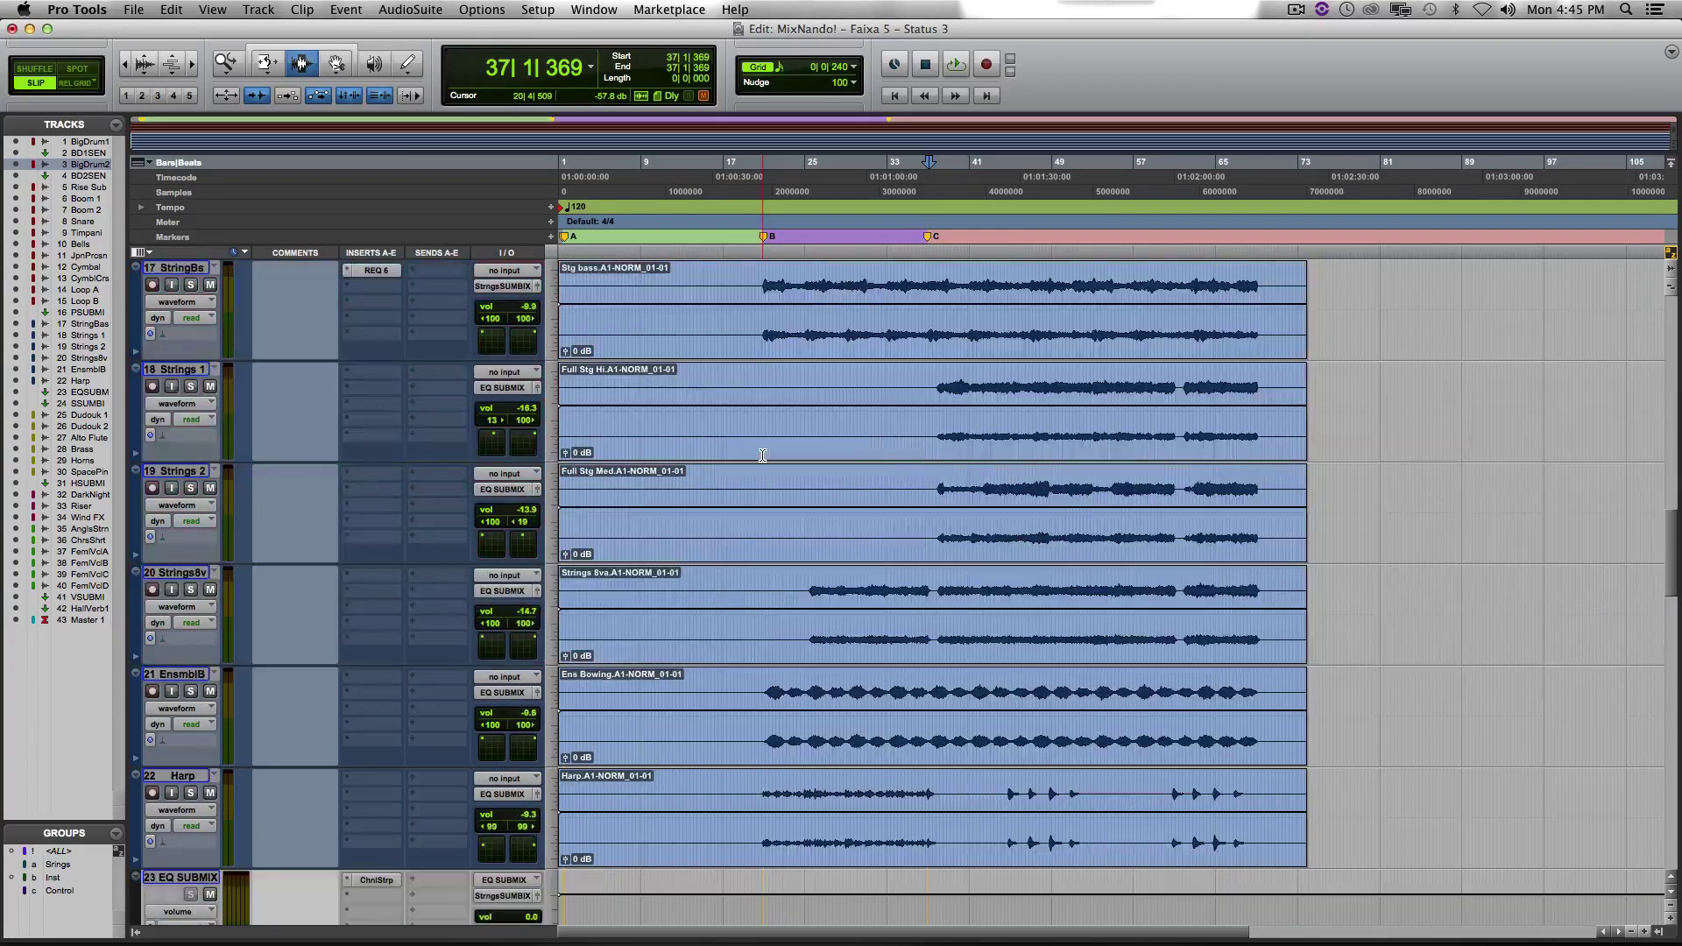
scroll(762, 455, "down", 10)
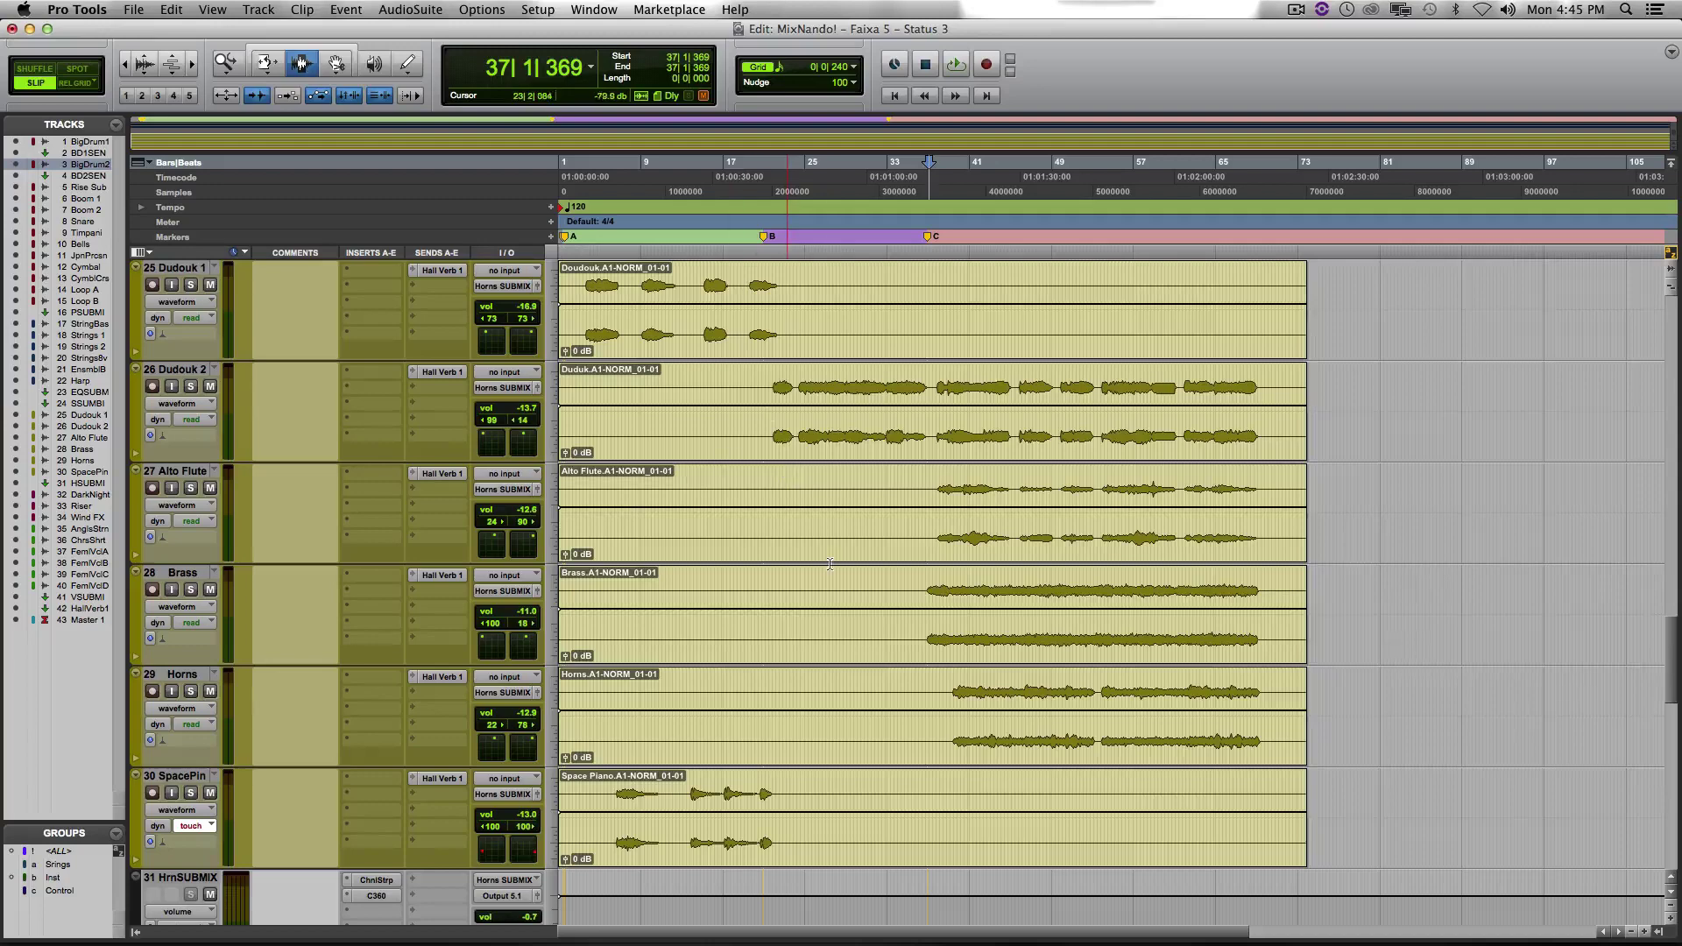
scroll(778, 439, "down", 5)
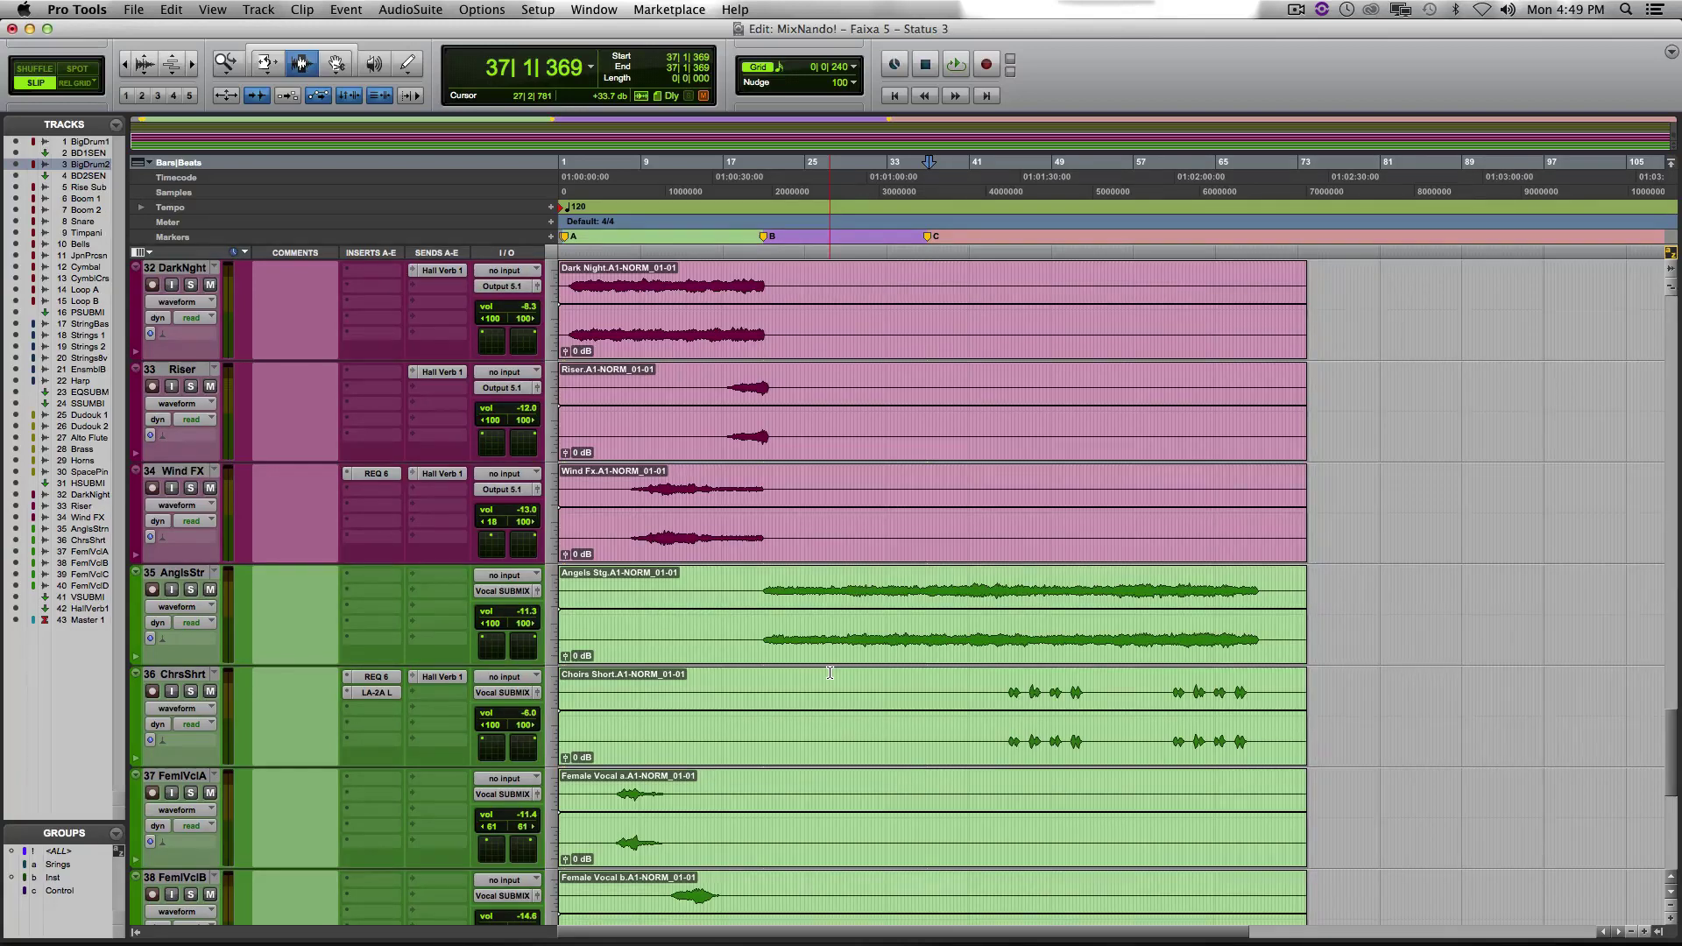
scroll(720, 564, "down", 10)
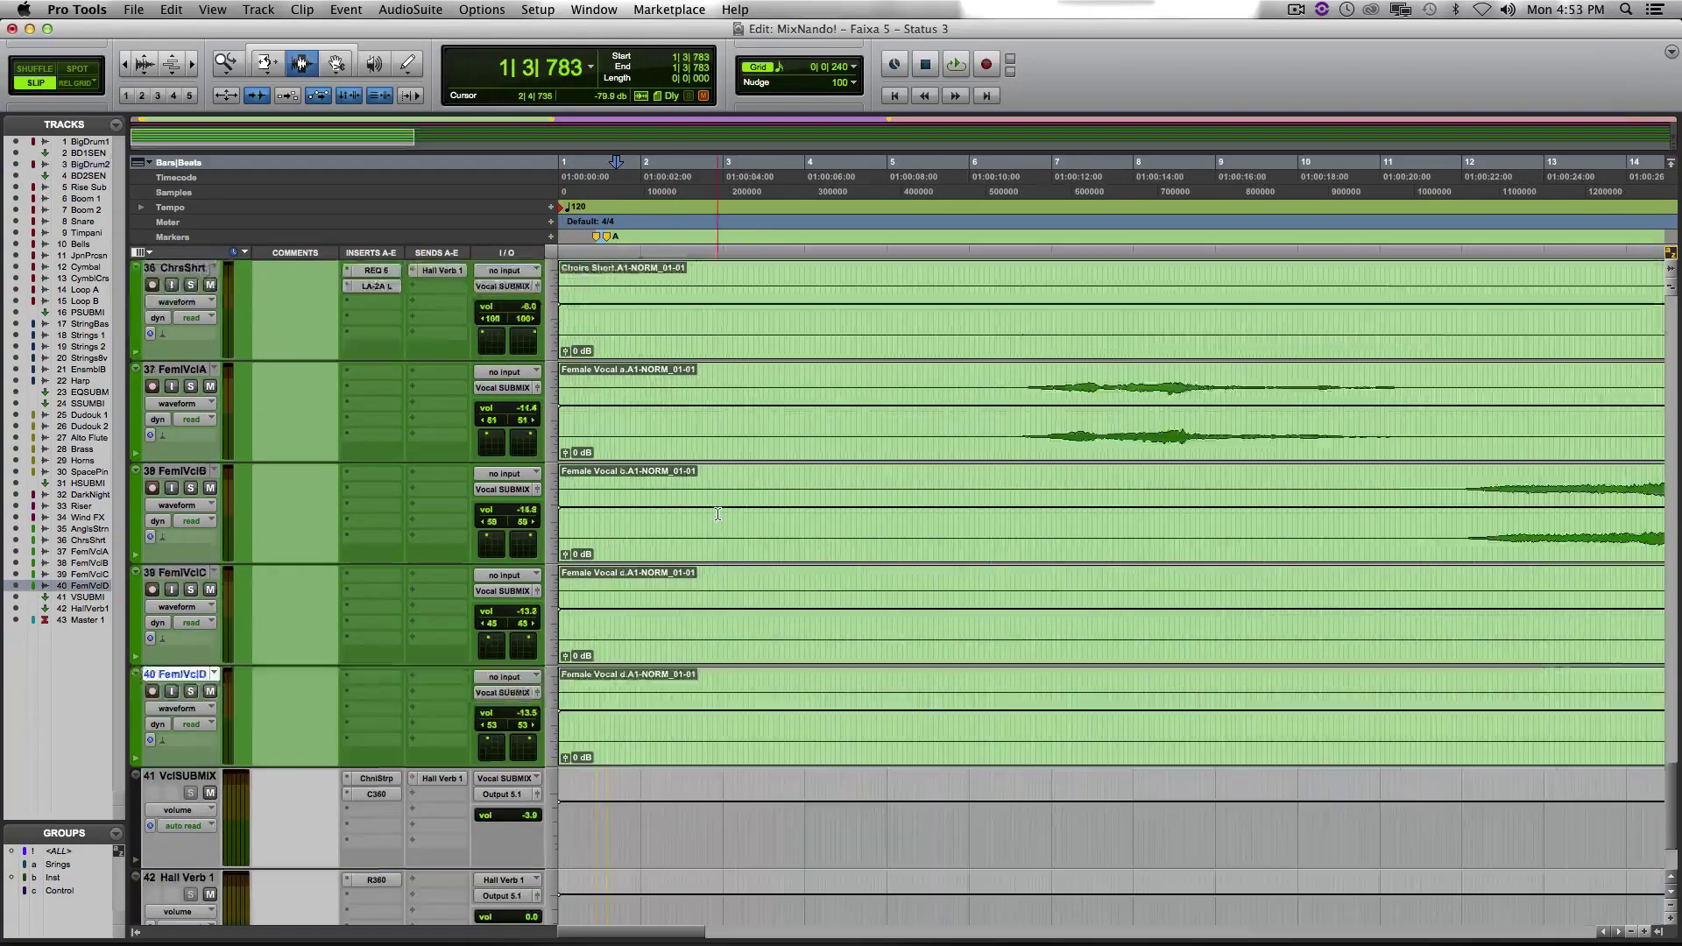
Place the cursor just before the first Choirs Short phrase near bar 45 and examine the phrases that follow.
scroll(717, 515, "up", 15)
scroll(717, 514, "right", 10)
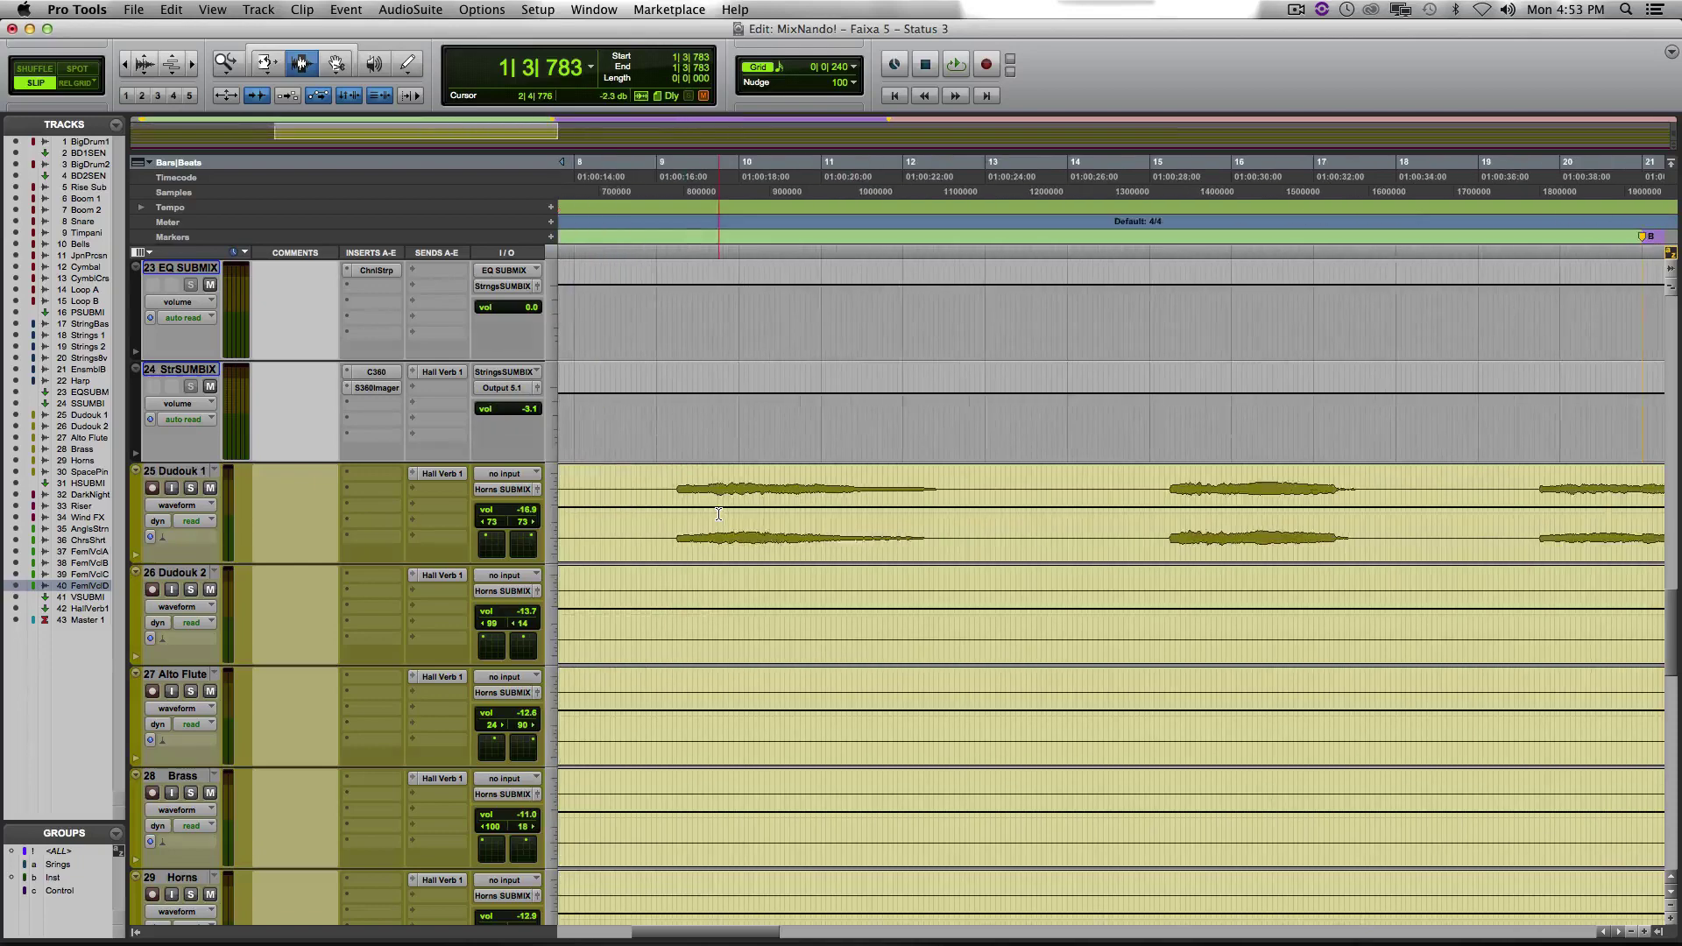
scroll(718, 514, "down", 6)
scroll(719, 514, "right", 6)
scroll(727, 515, "down", 7)
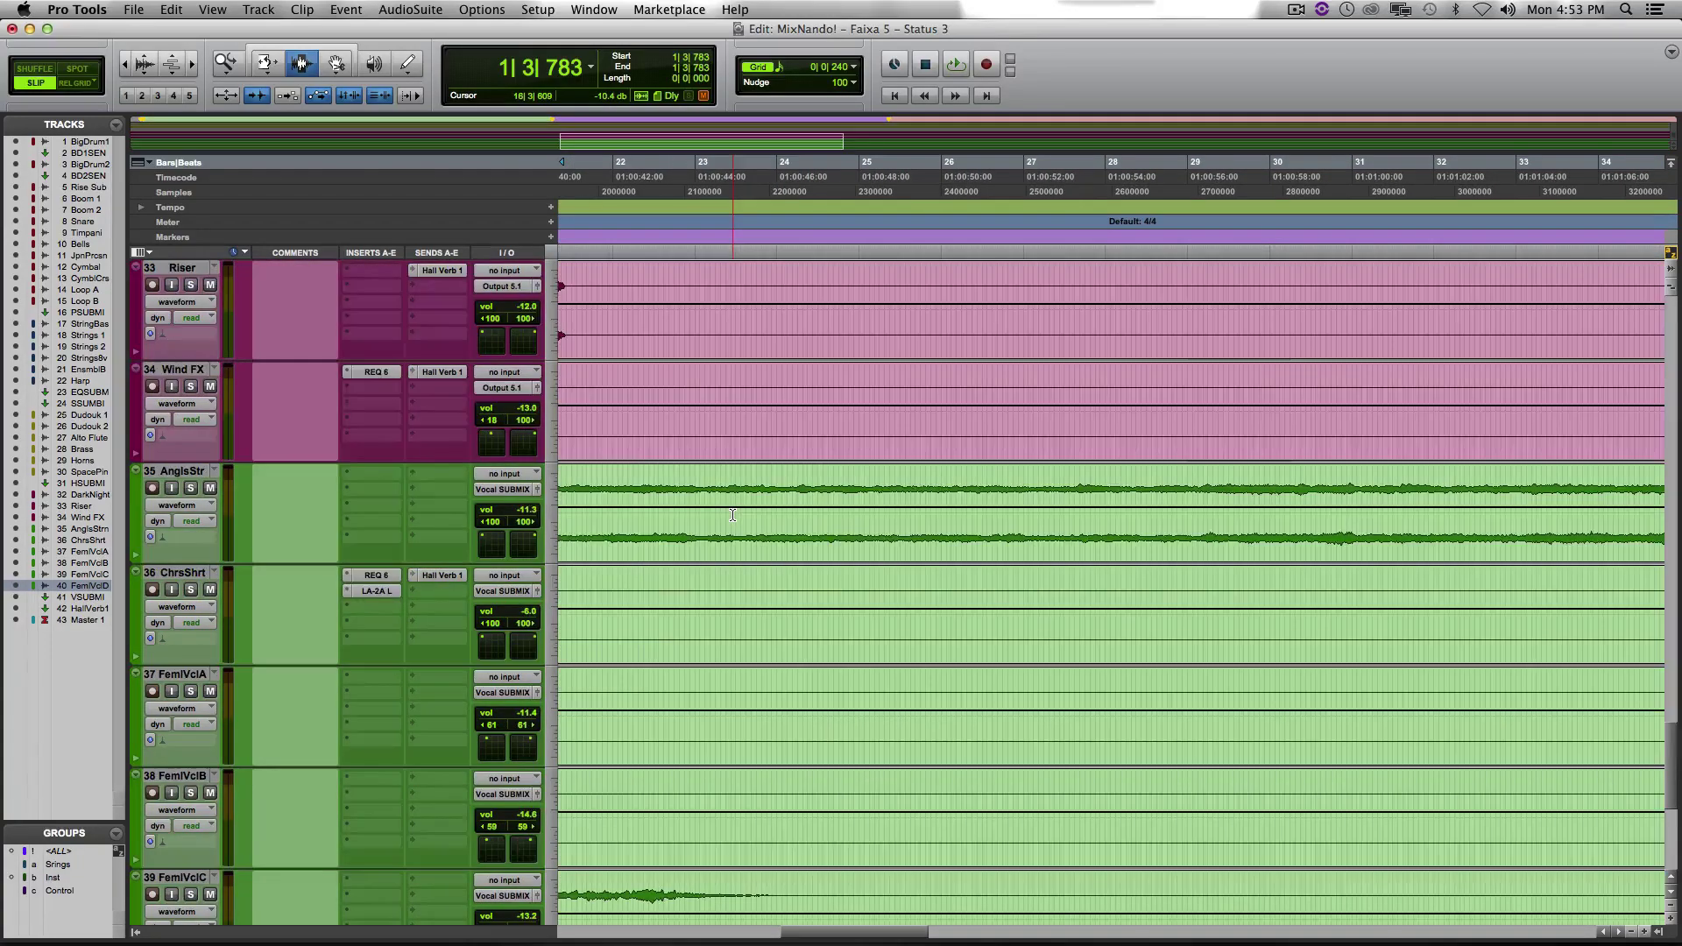
scroll(740, 519, "right", 20)
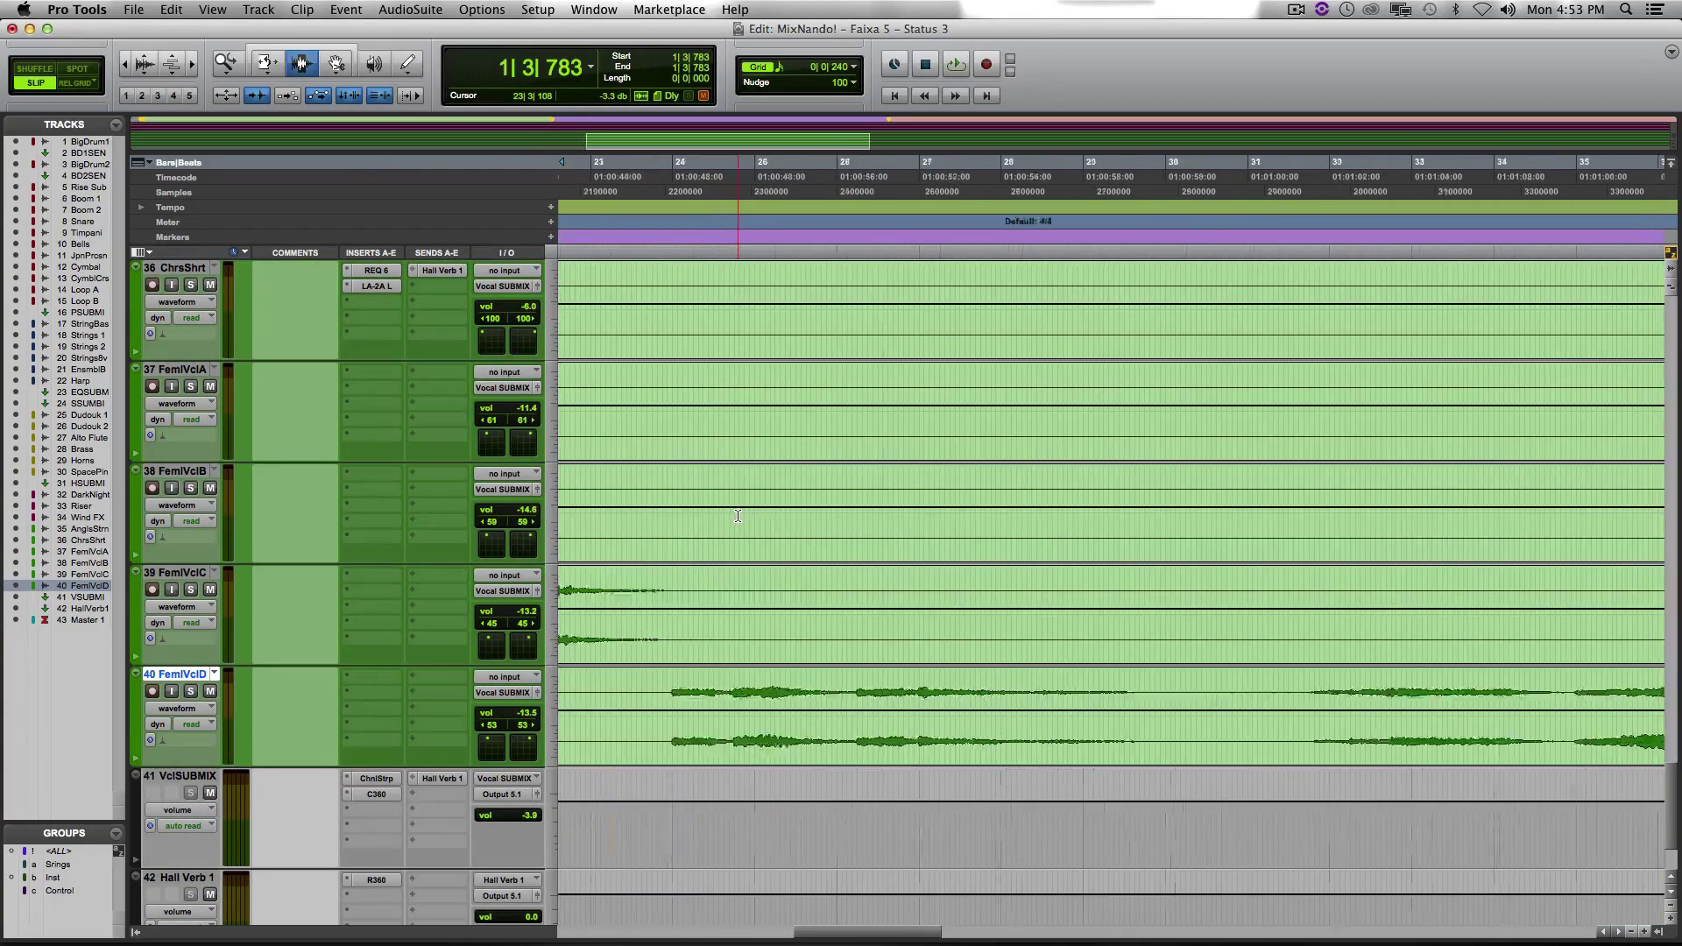
scroll(759, 527, "up", 1)
scroll(760, 529, "up", 2)
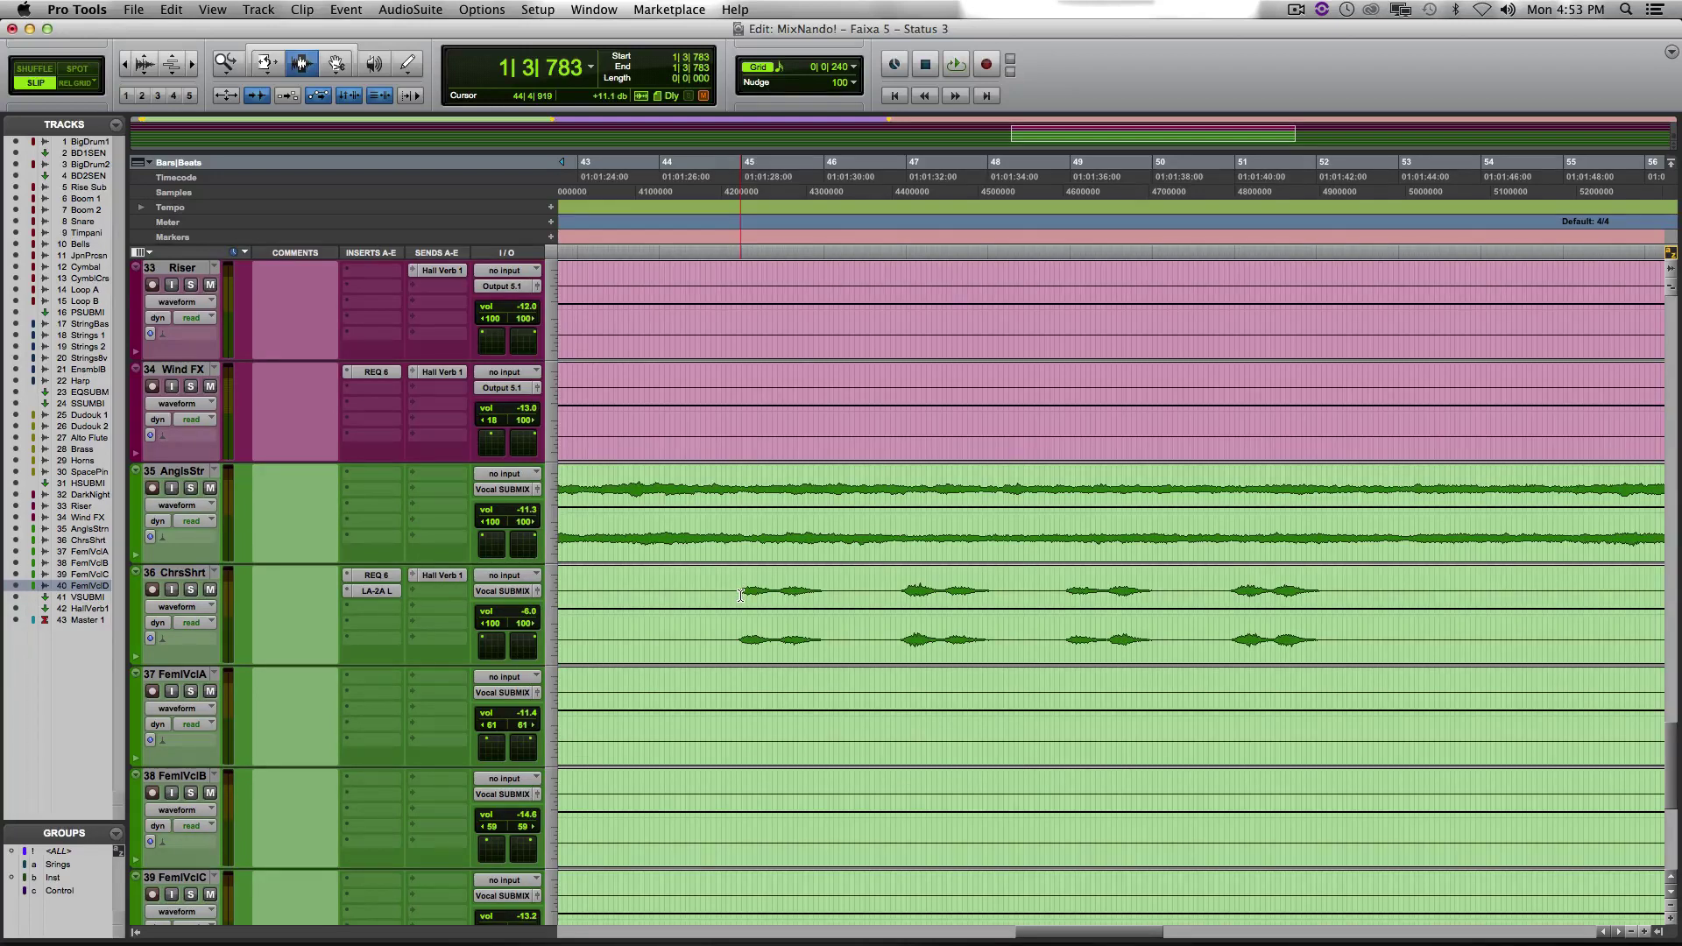
left_click(731, 601)
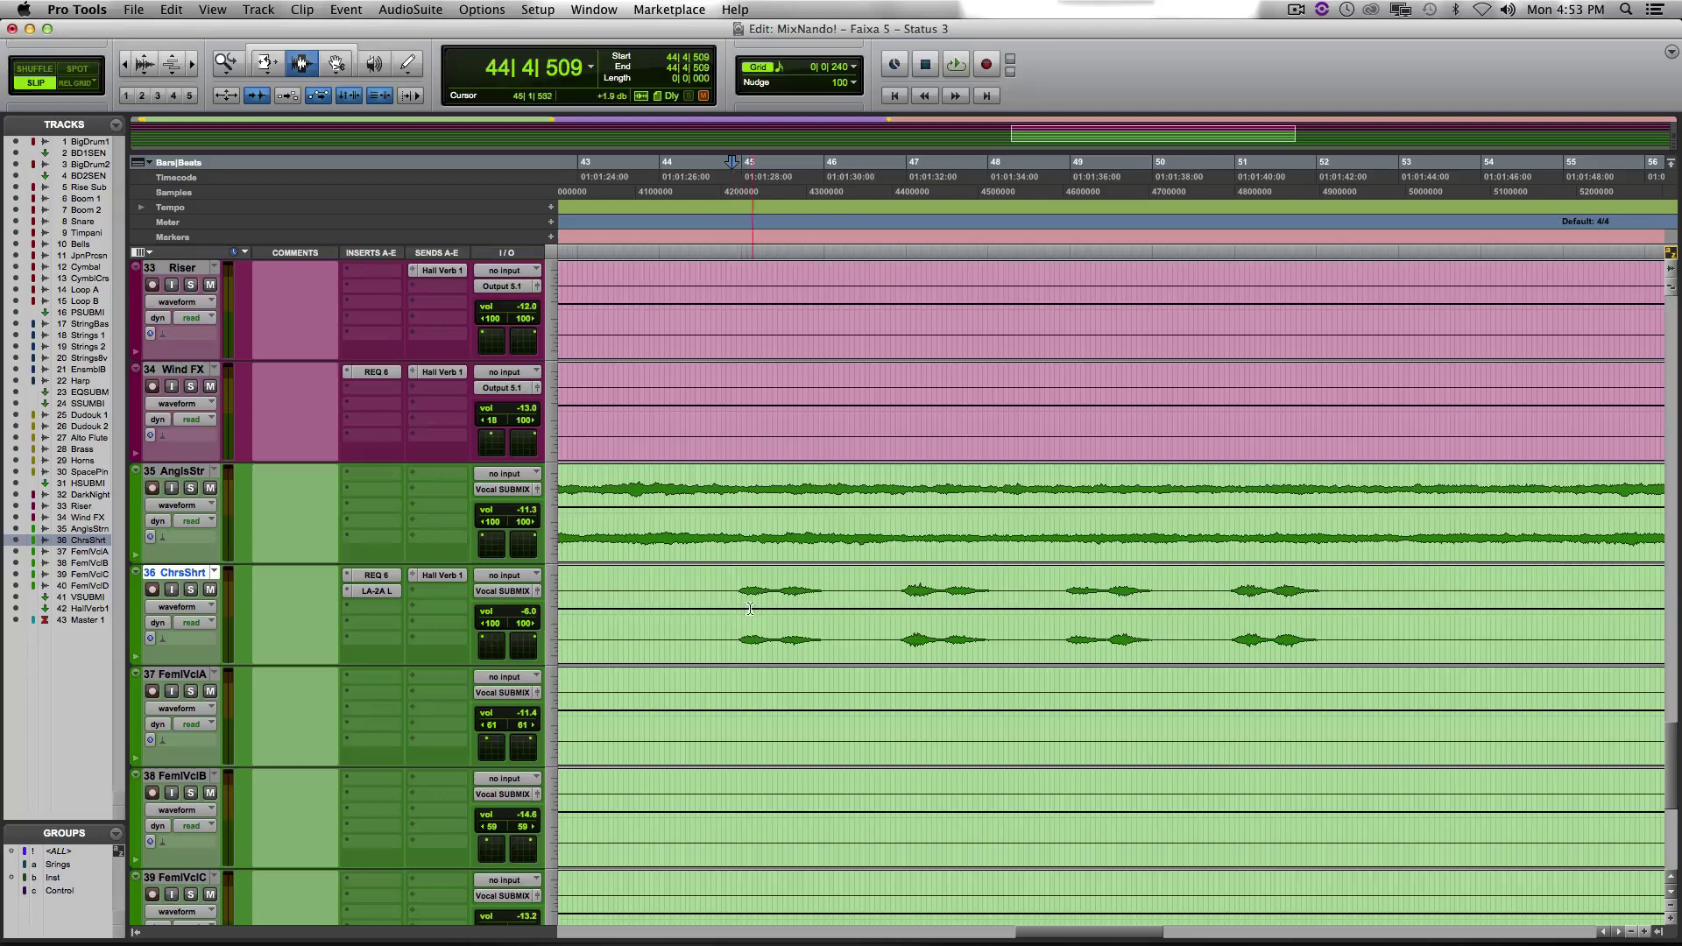
scroll(880, 606, "right", 3)
scroll(880, 606, "right", 5)
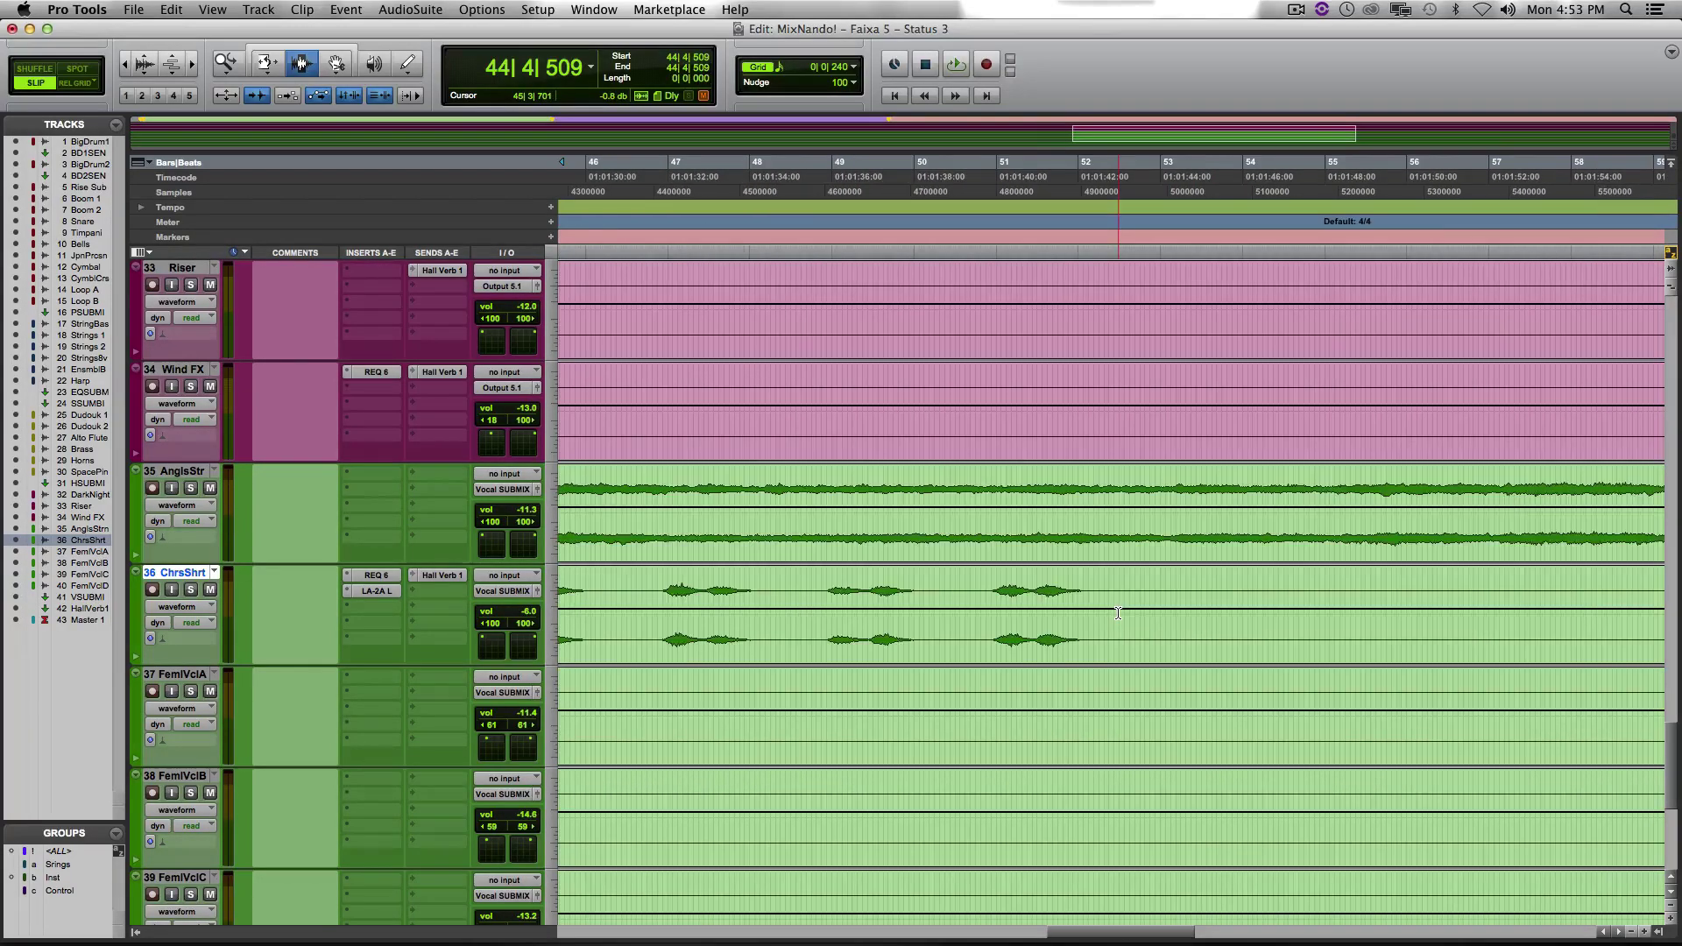
Zoom in on the session start and place the cursor on the Female Vocal A track at about bar 1, beat 2.
scroll(1117, 613, "down", 3)
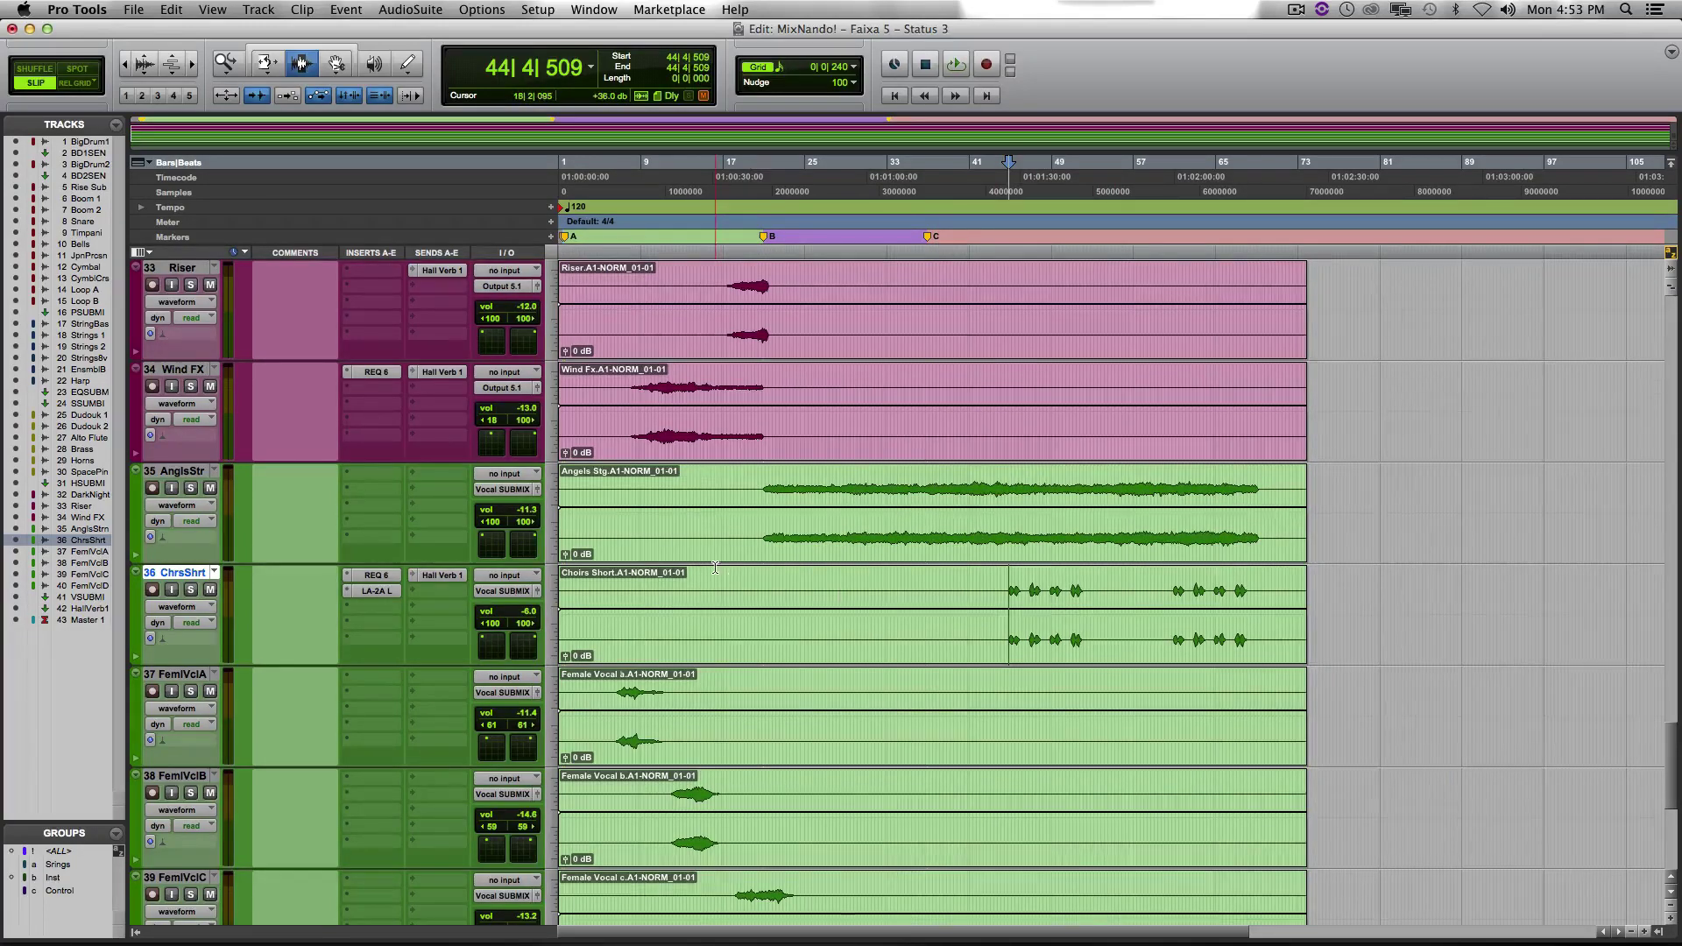
scroll(938, 616, "down", 5)
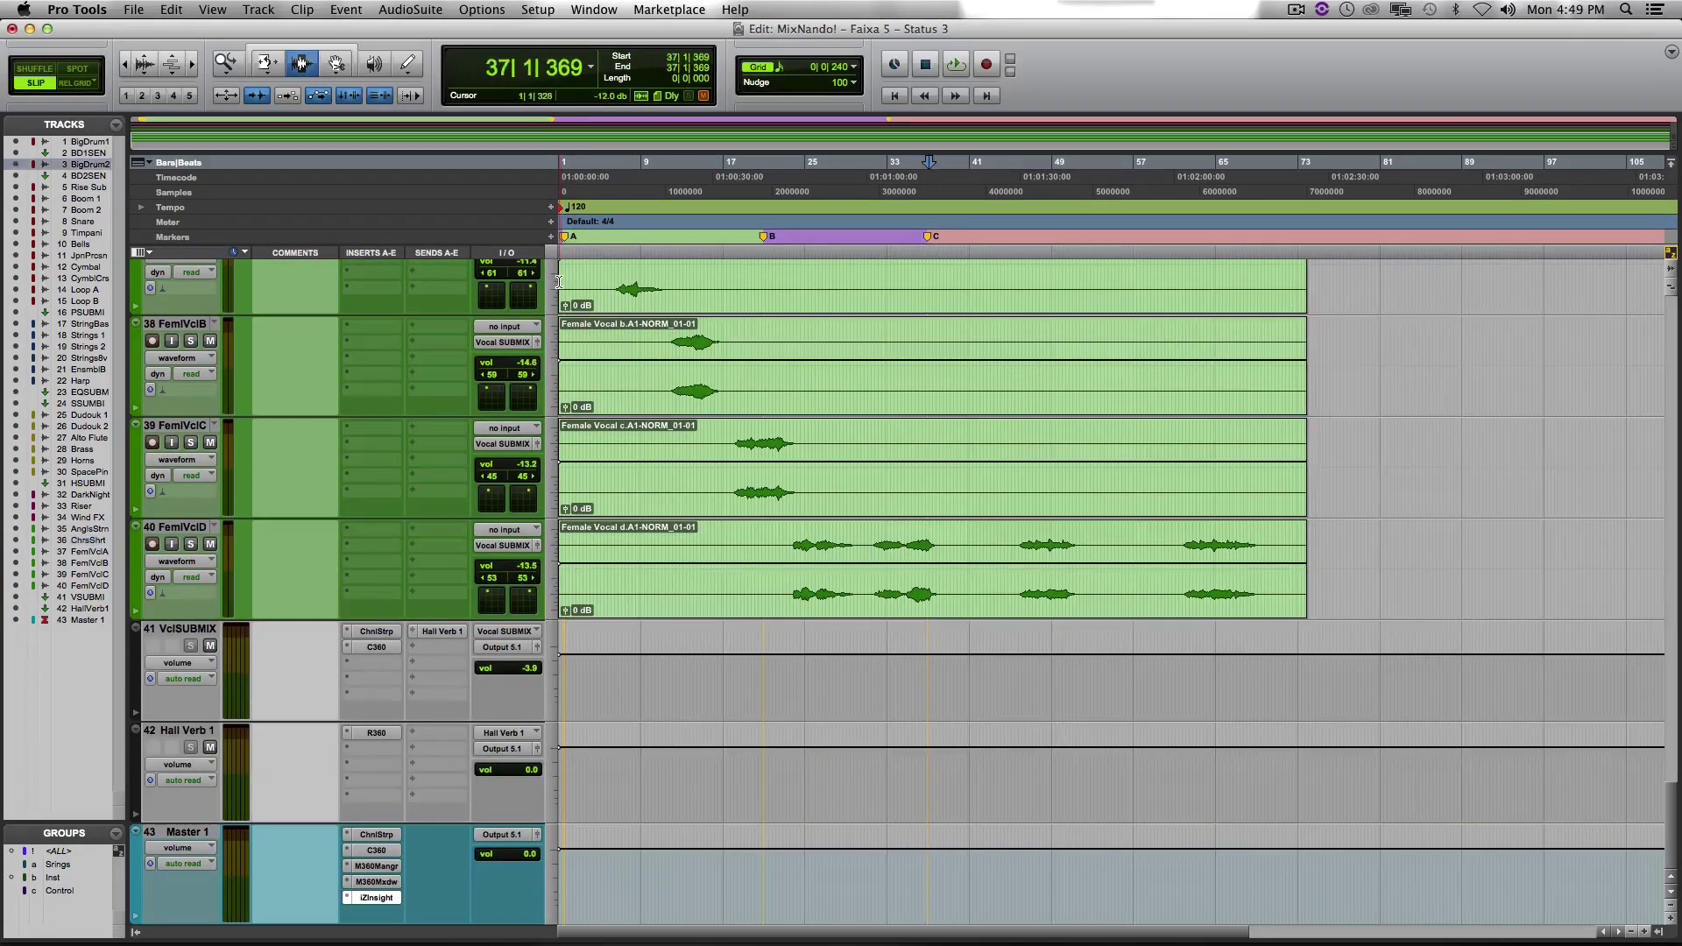
left_click(559, 282)
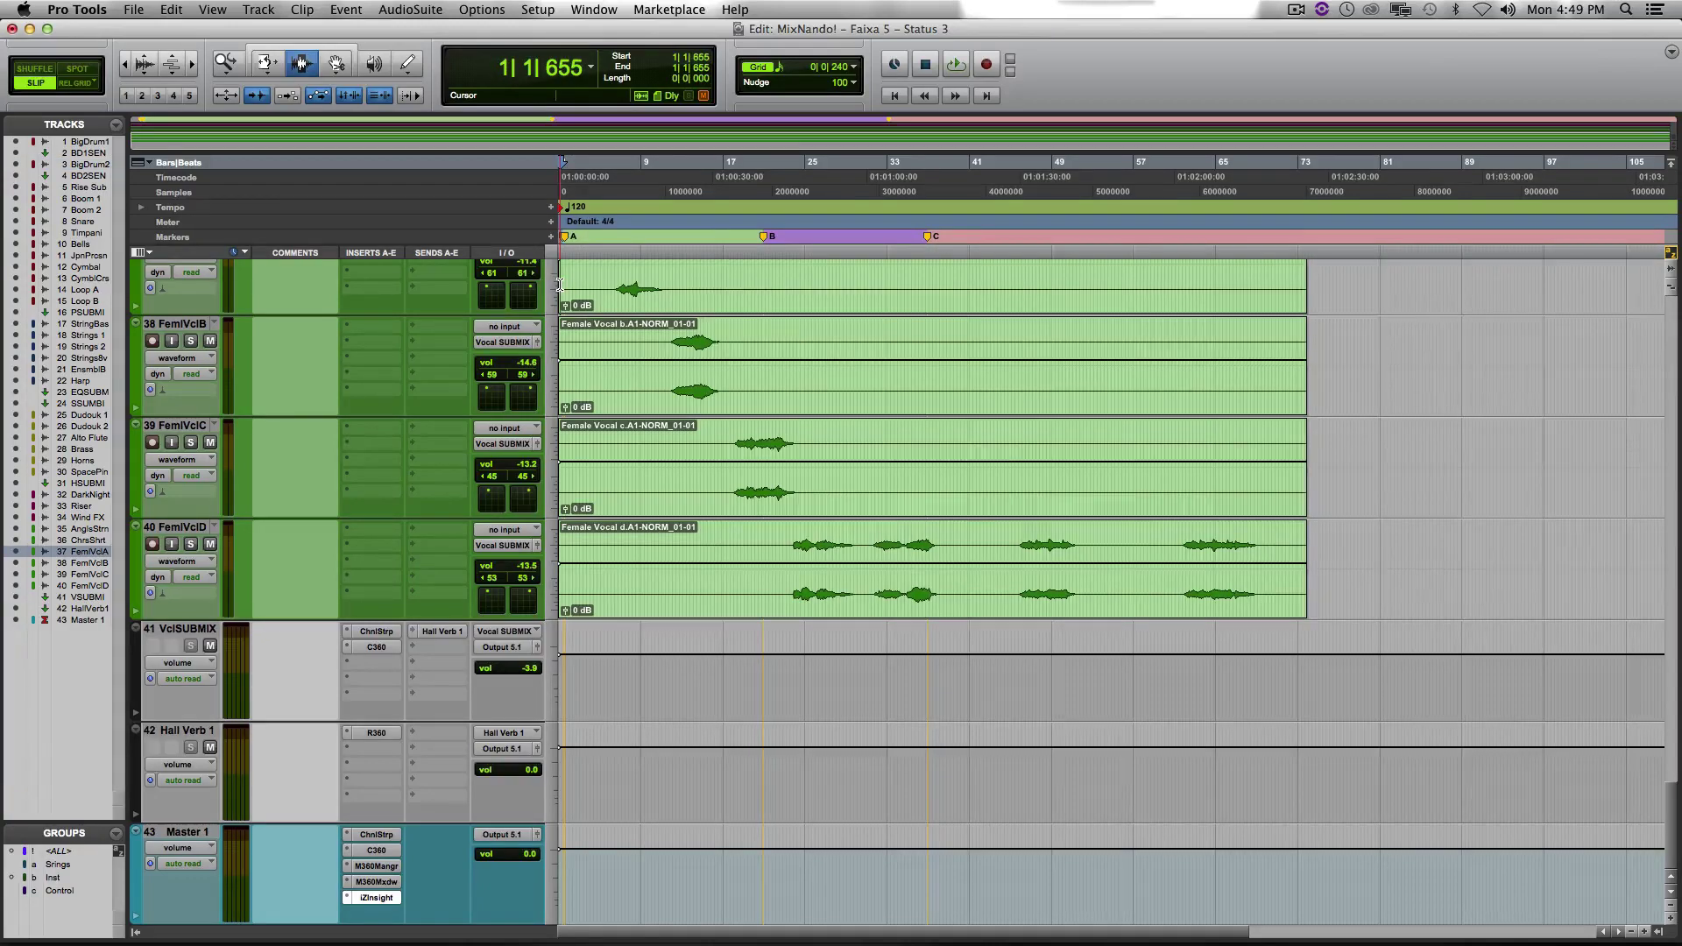
key("super+bracketright")
key("super+bracketright")
key("super+bracketright")
left_click(593, 294)
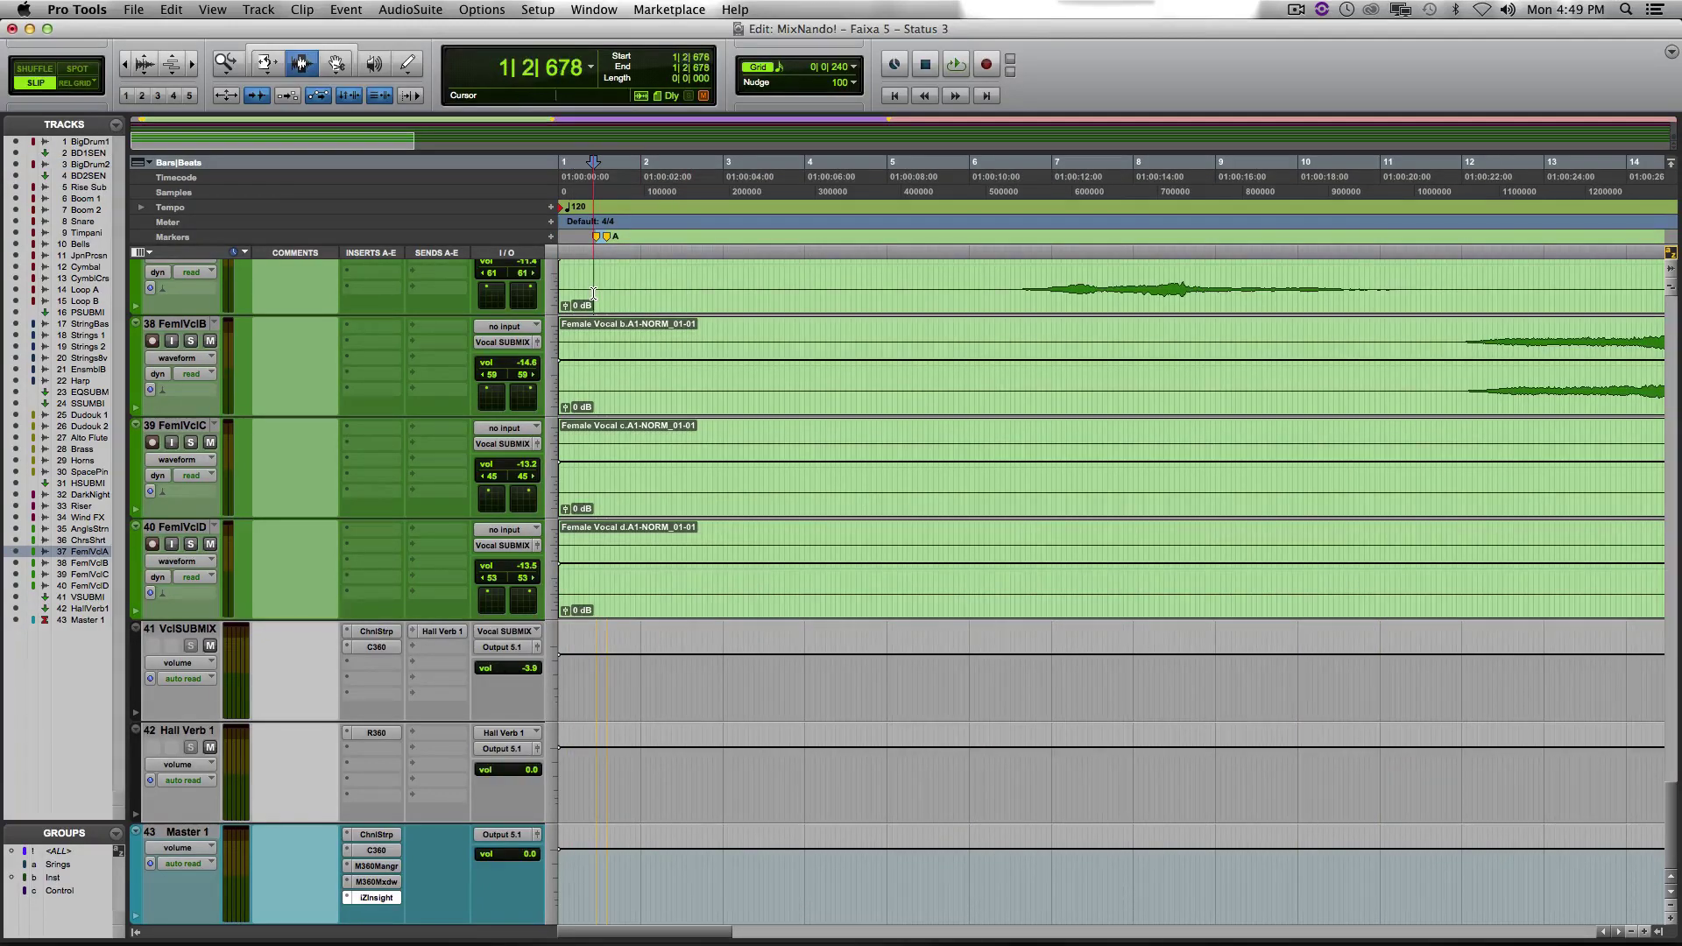
left_click(586, 289)
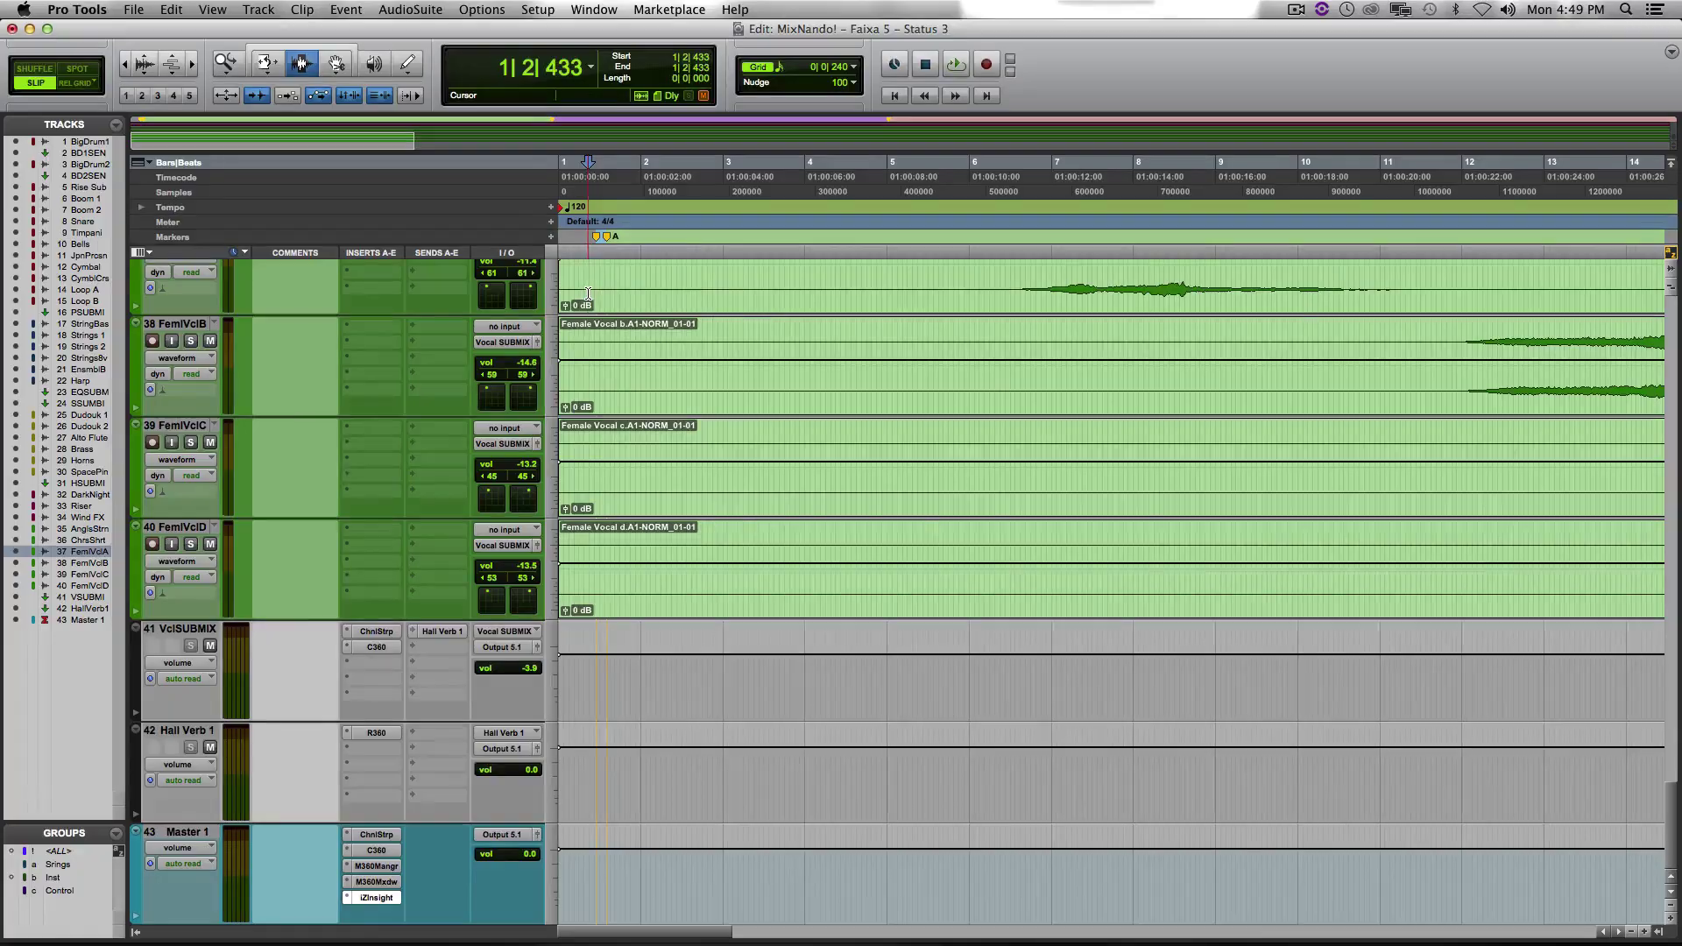